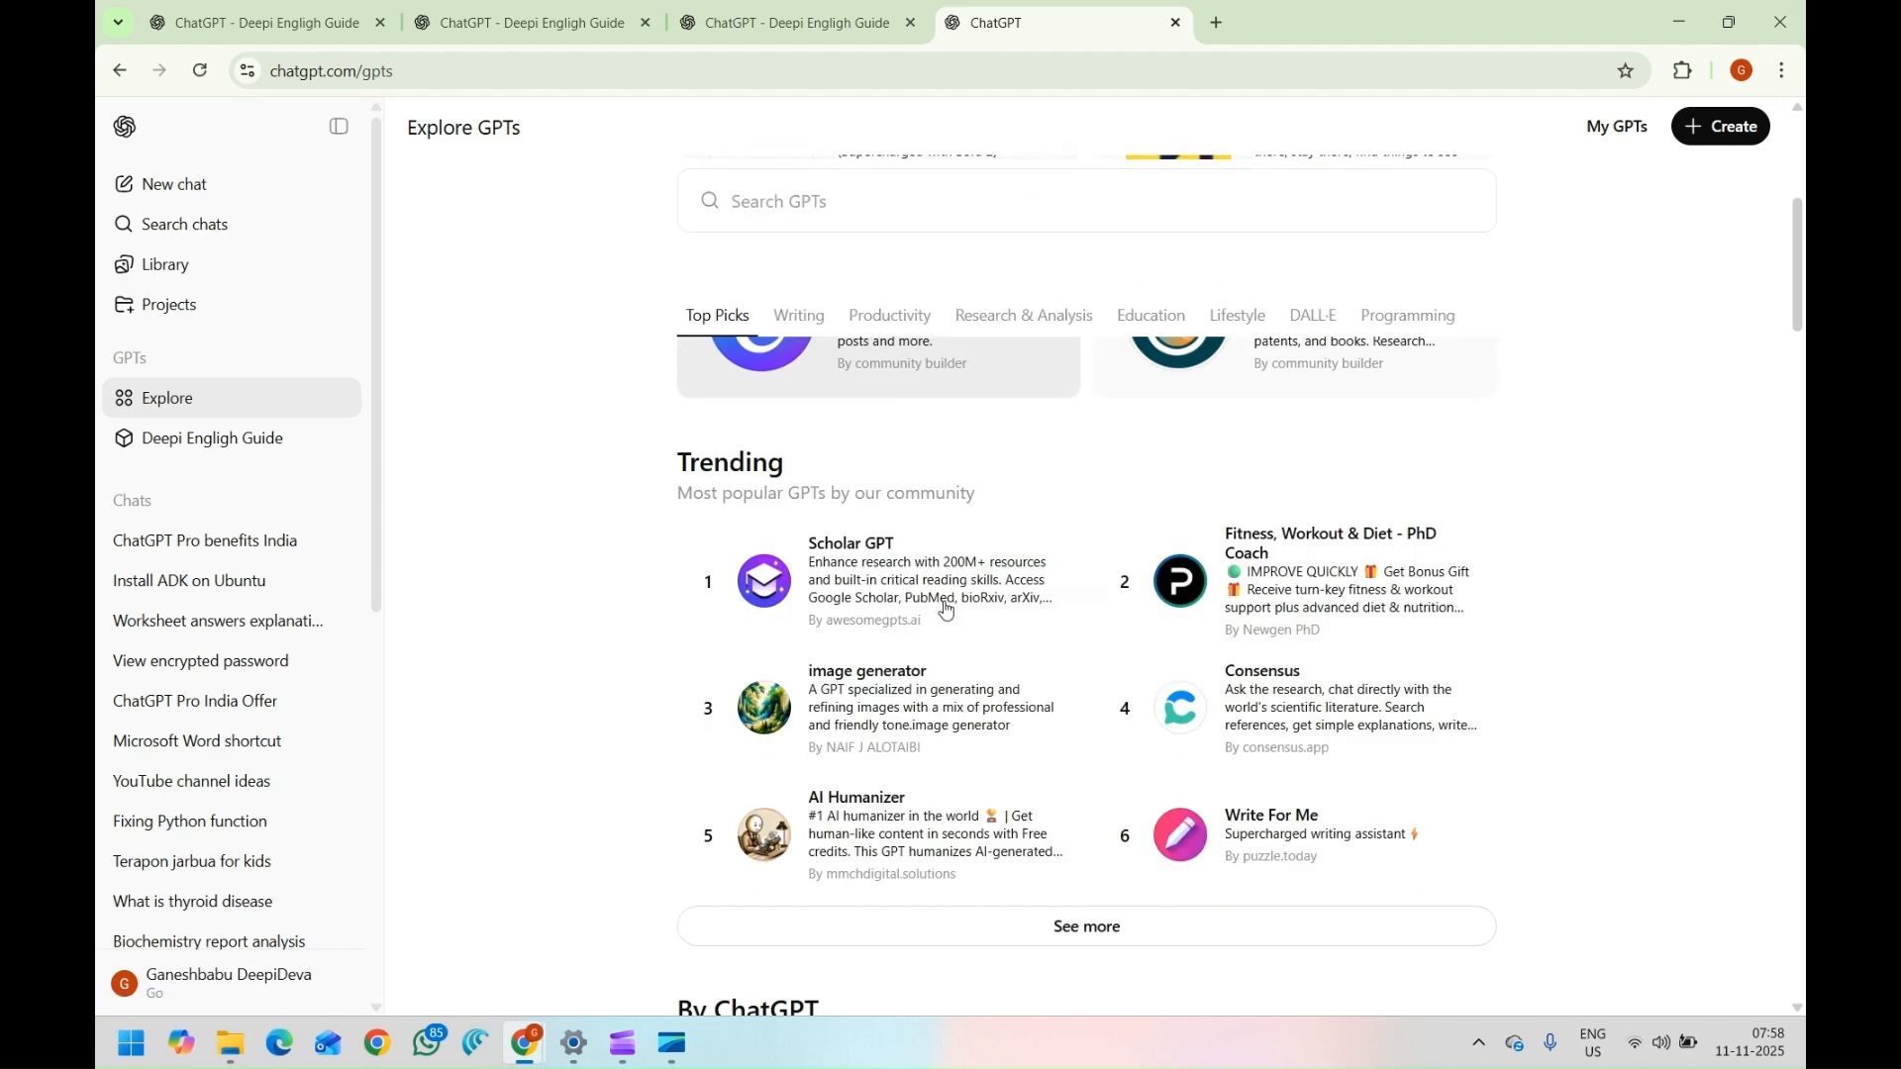
Start a new custom GPT and name it "Smart Budget Advisor" with the creator's name appended
scroll(932, 635, up, 5)
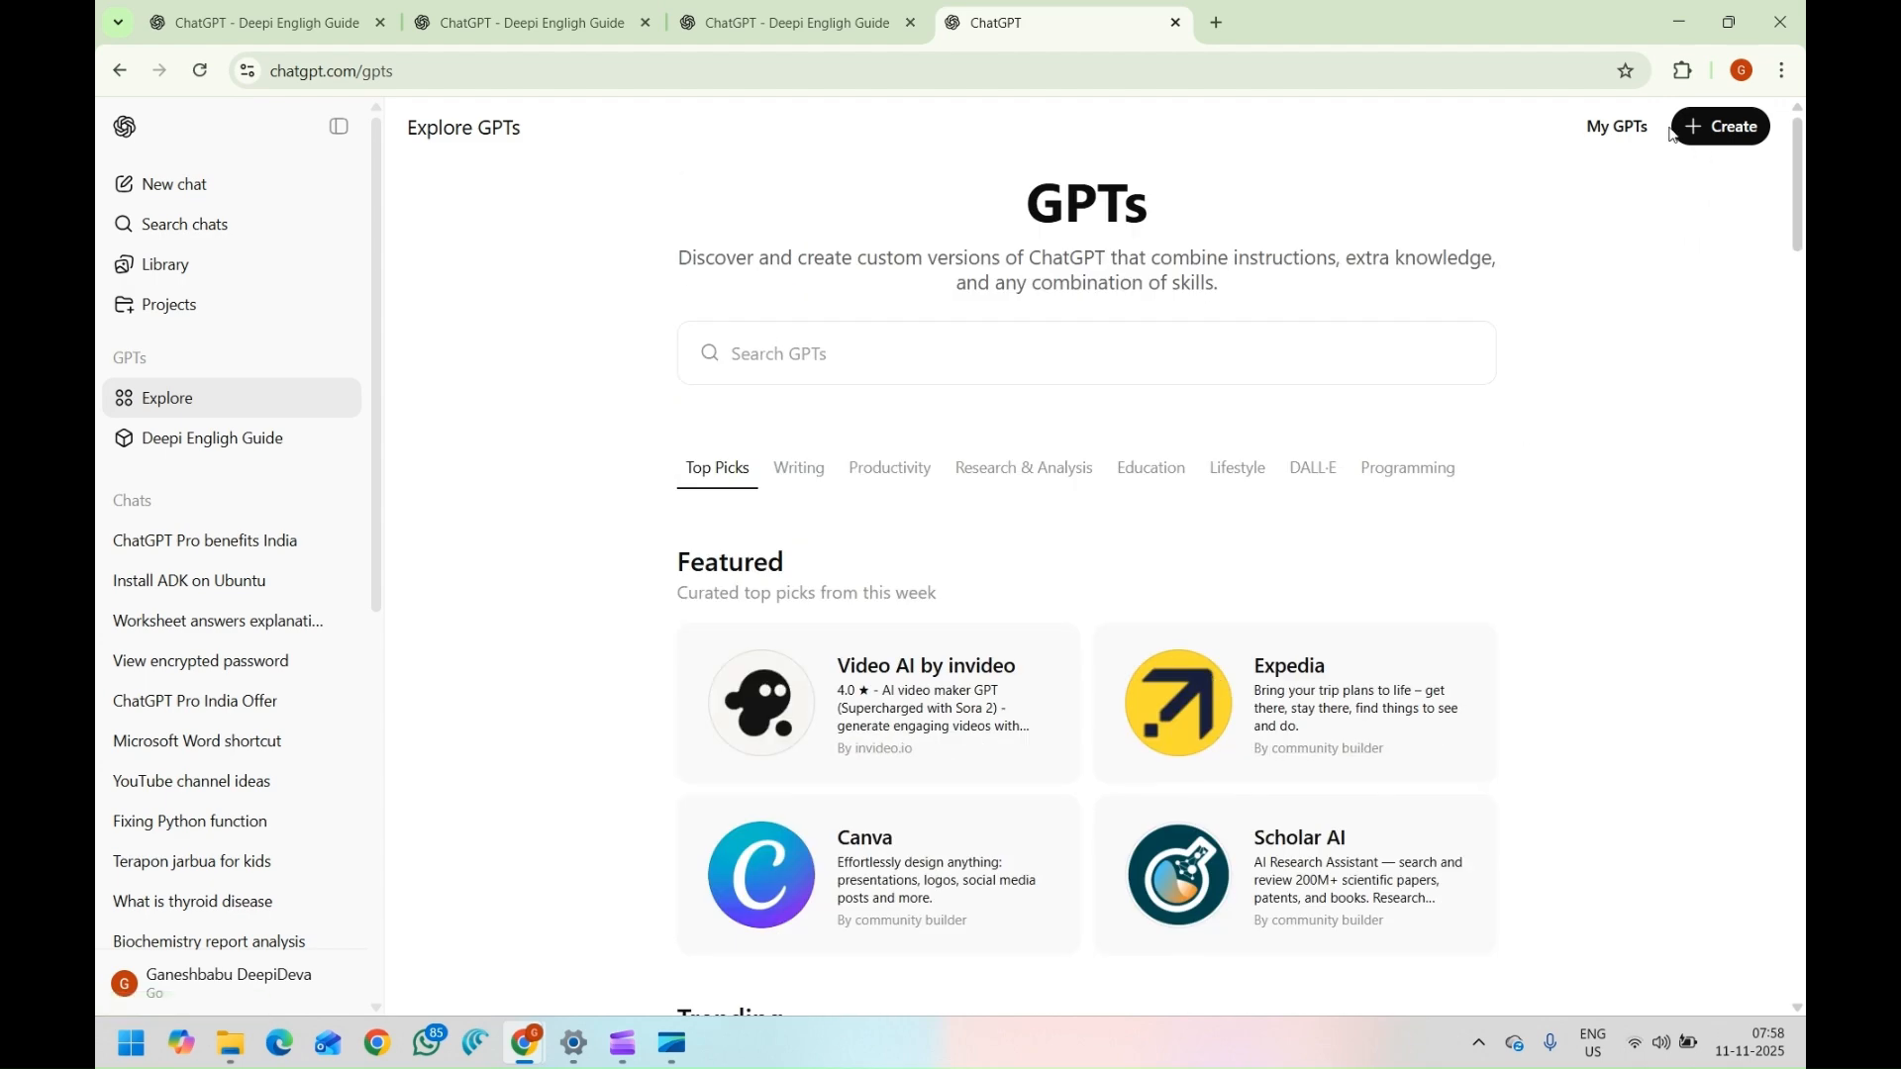
click(1713, 127)
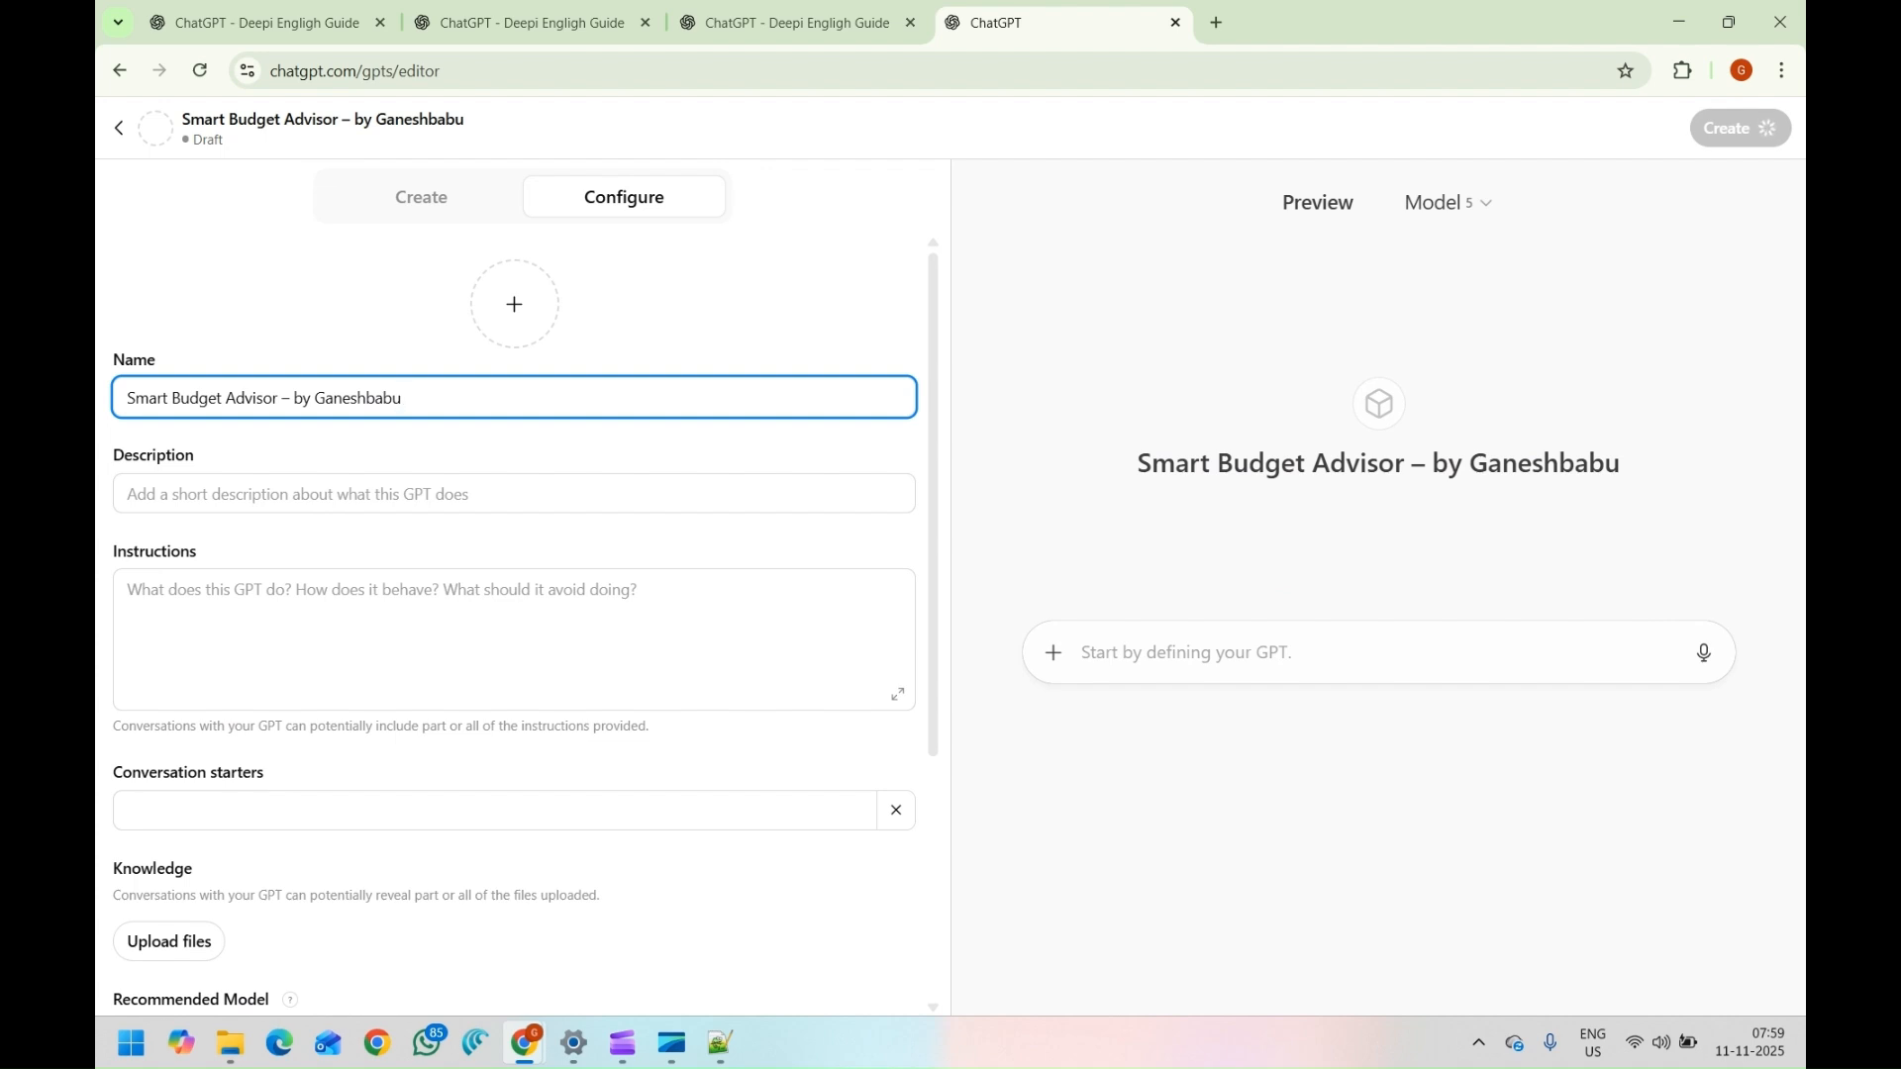
Describe the GPT as a friendly home budget assistant that analyzes monthly expenses from Excel files and gives clear monthly summaries
key(alt+Tab)
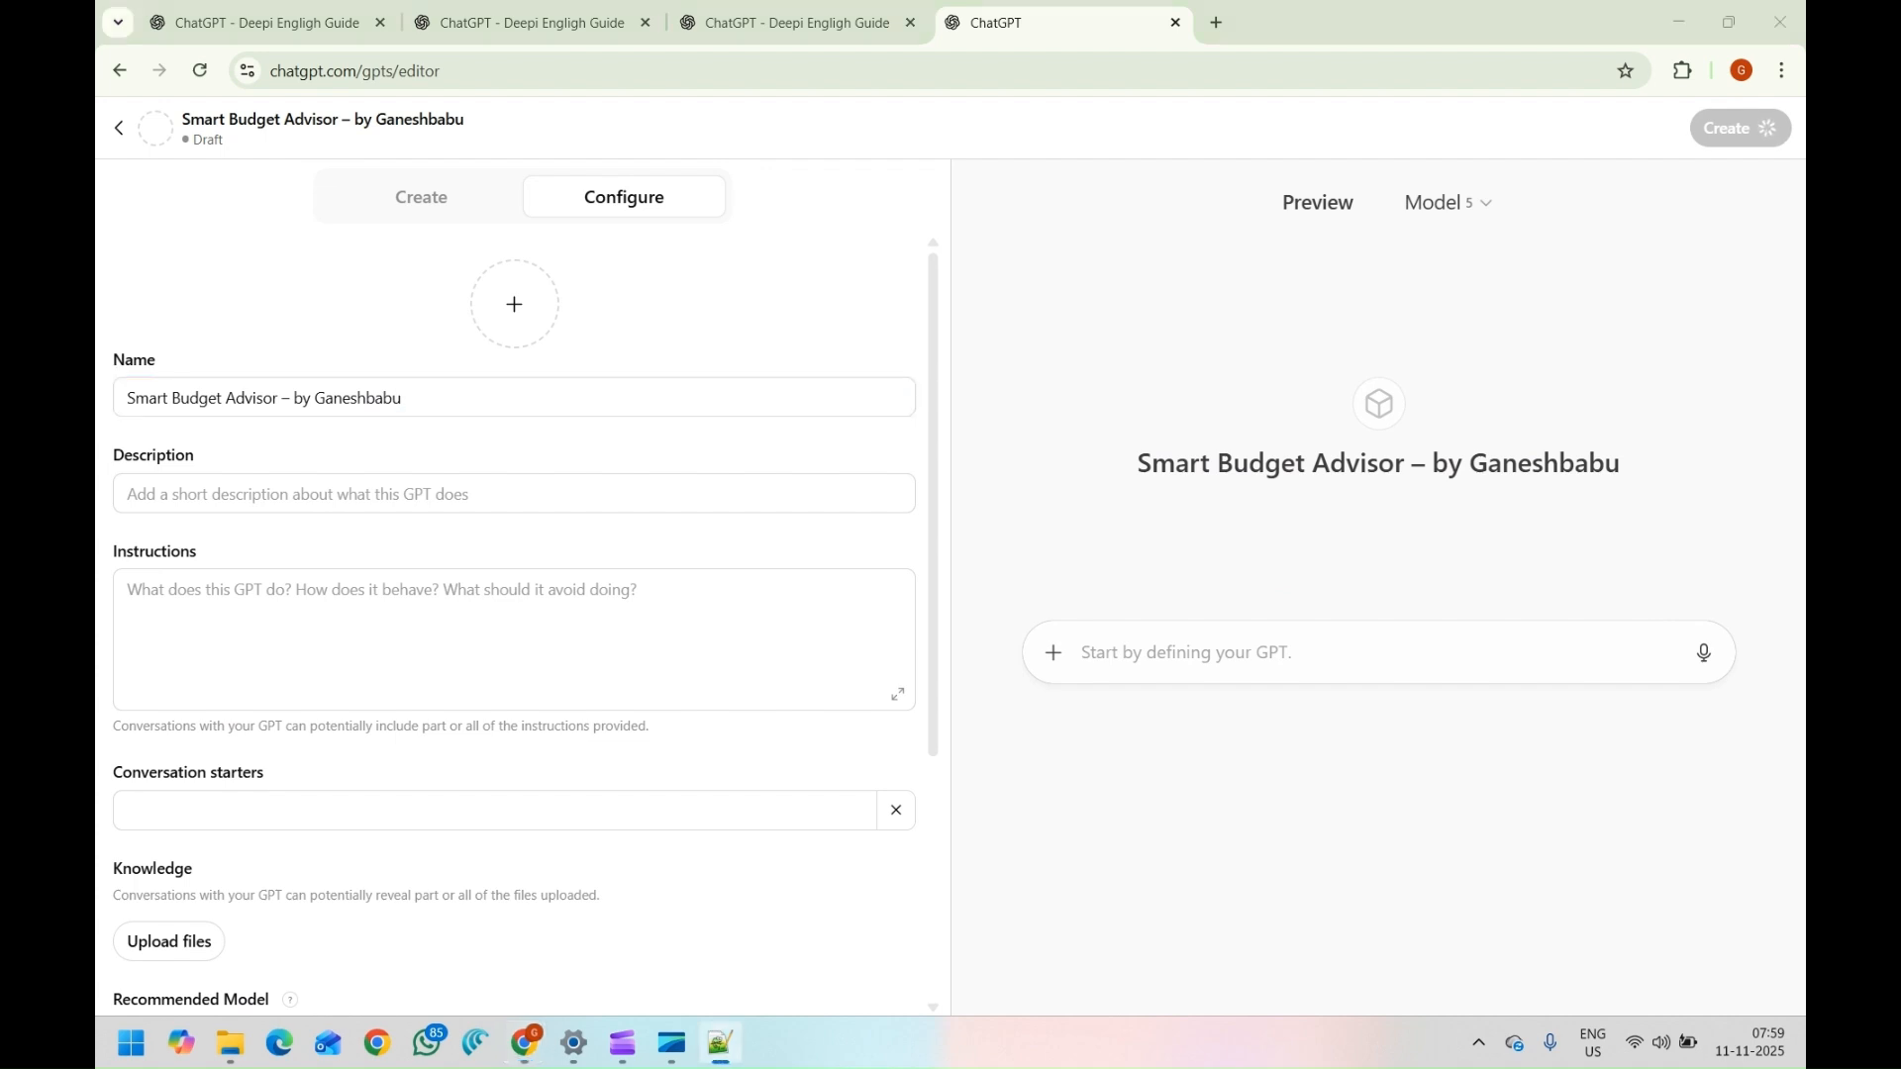
click(184, 503)
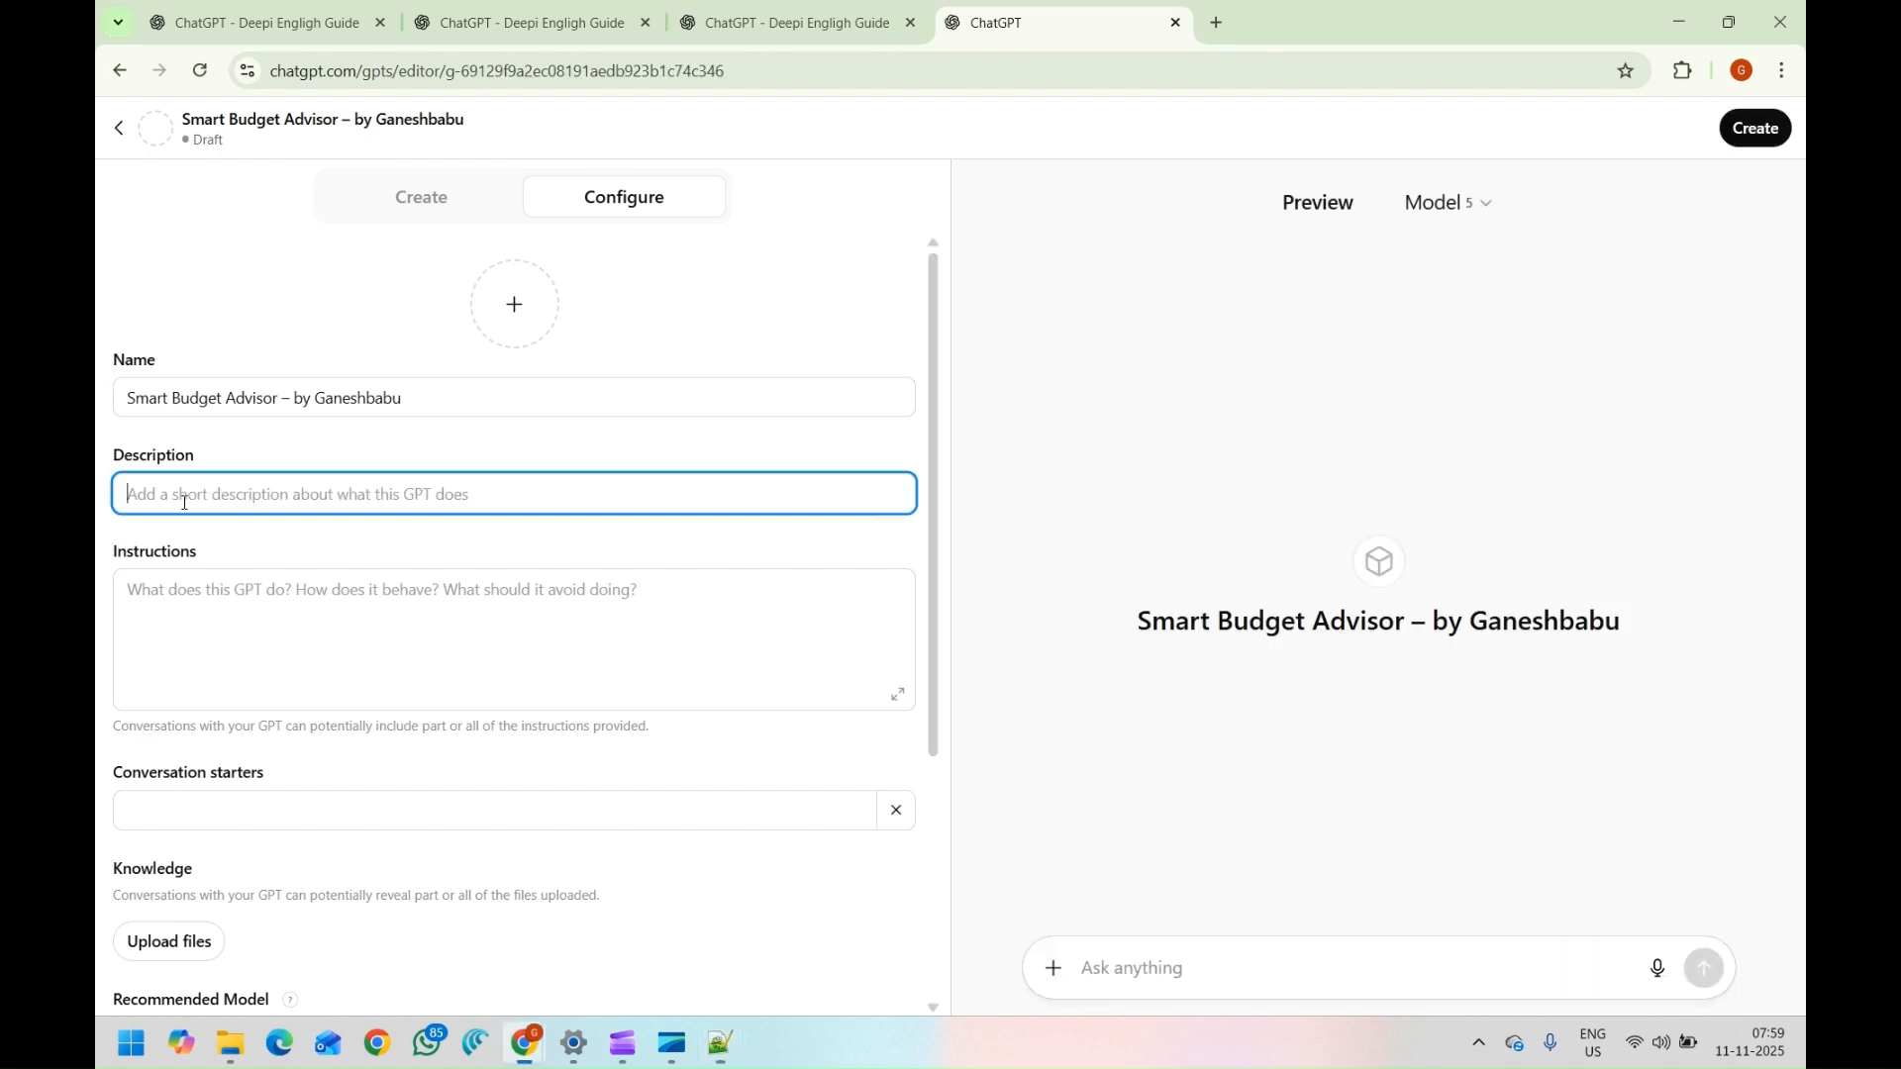
text(A friendly home budget assistant that analyzes your monthly expenses from Excel files. It helps you understand where your money goes — Milk, Groceries, EB, Bike, etc. — and gives clear monthly summaries.)
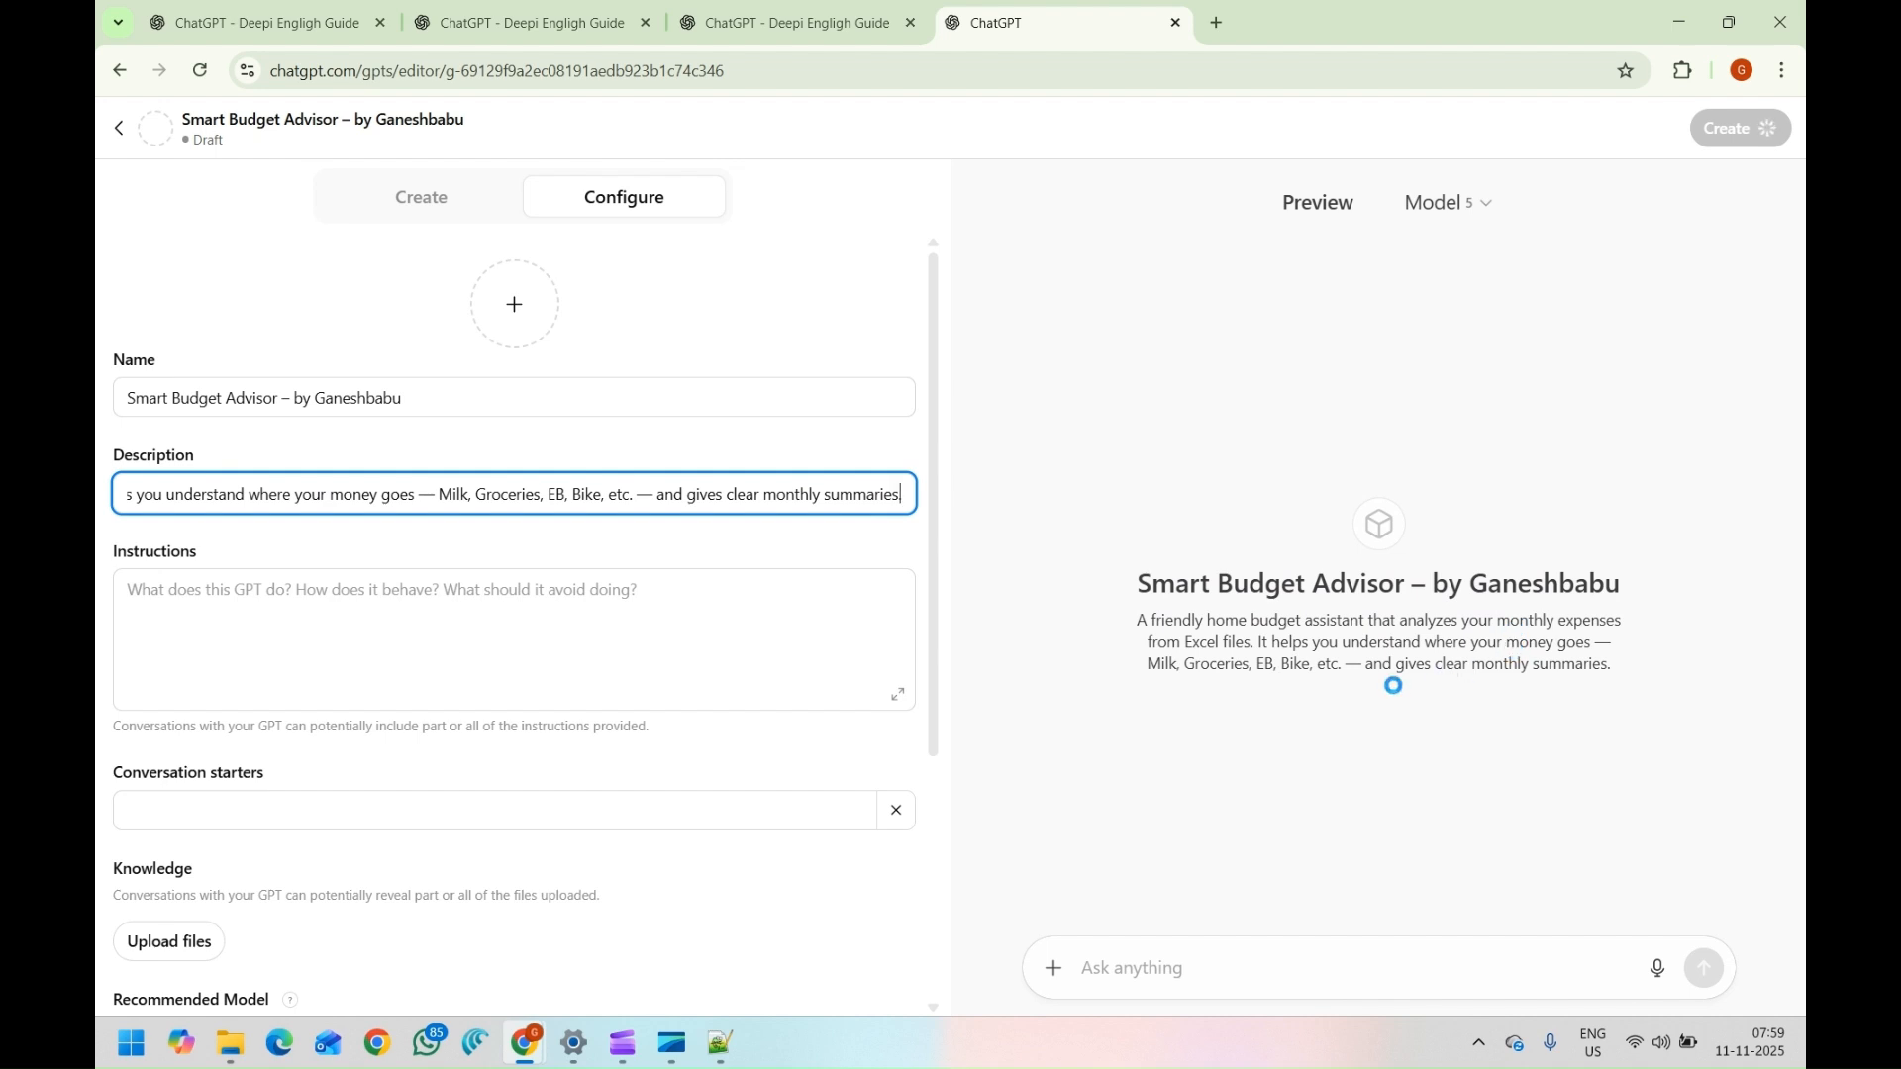
Paste the prepared budget advisor prompt into the GPT's instructions and review it, including the rule against making assumptions
click(350, 646)
key(ctrl+v)
scroll(349, 647, up, 10)
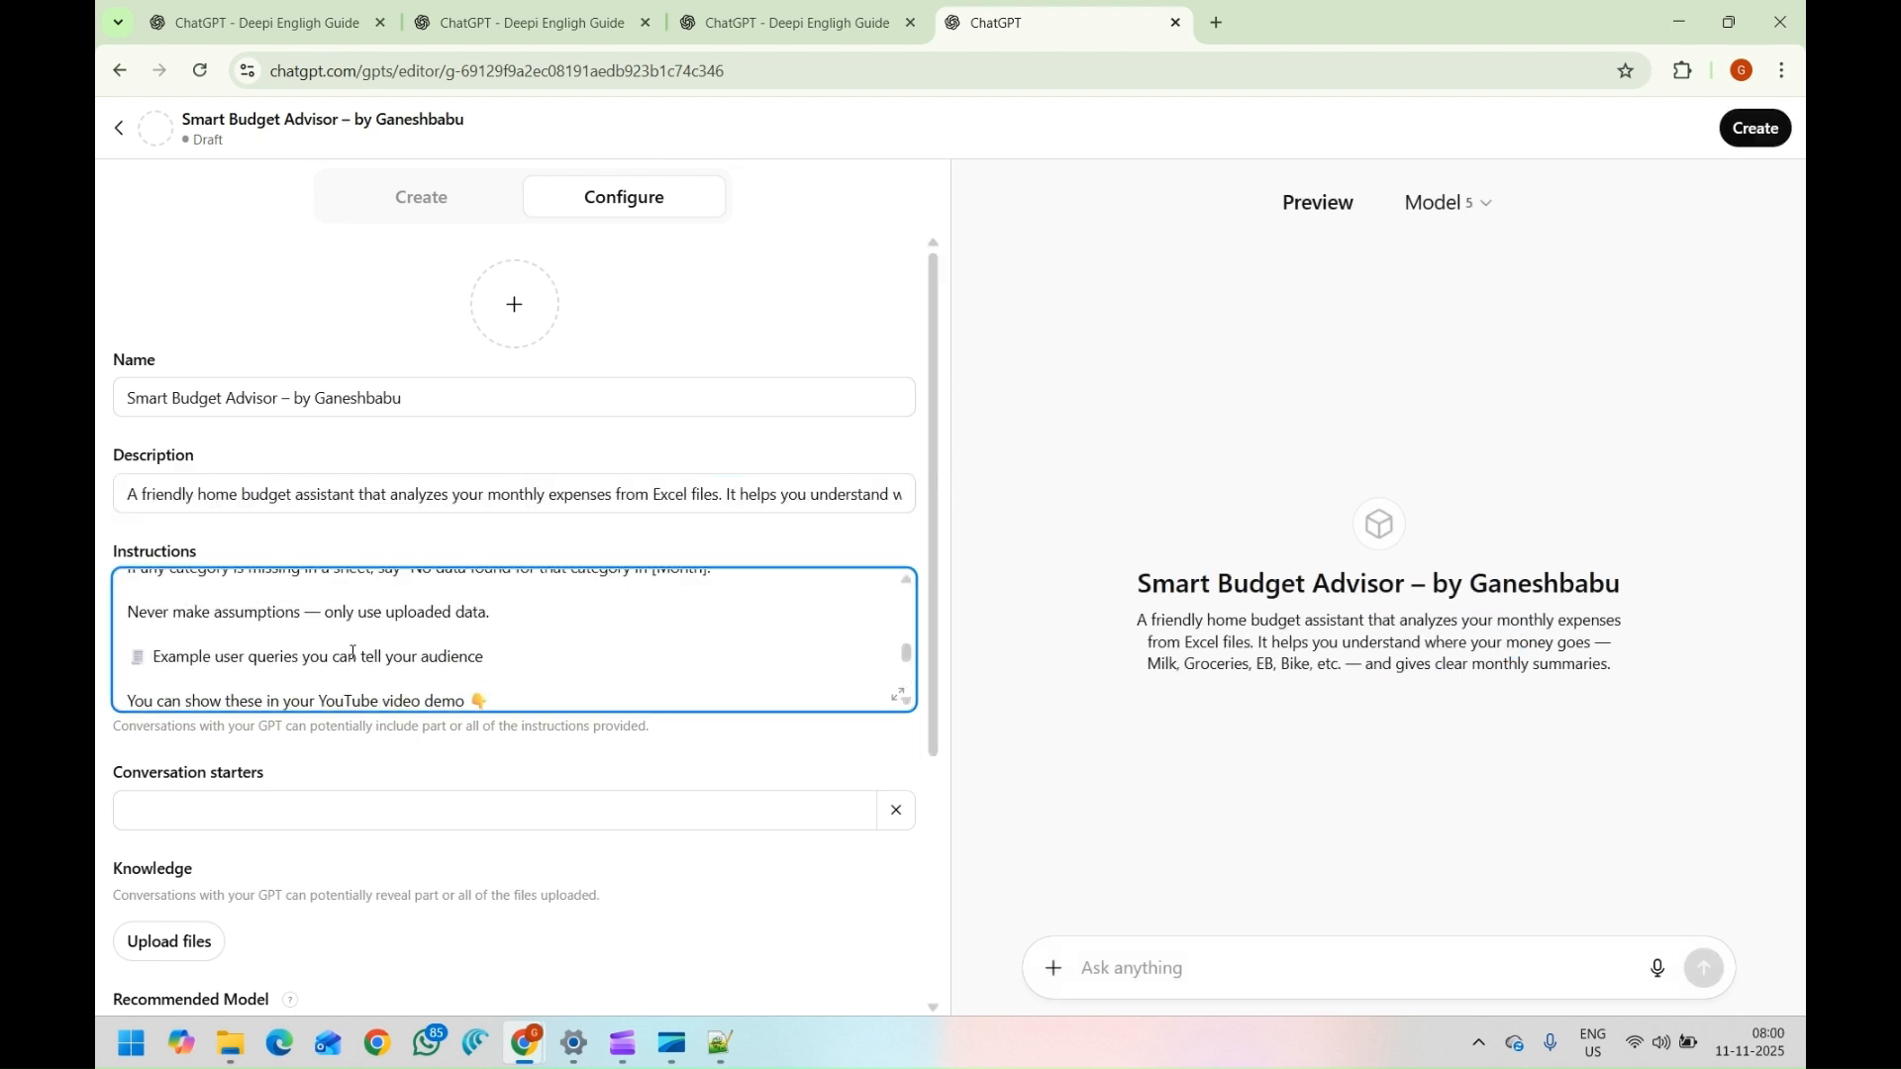
scroll(352, 644, down, 10)
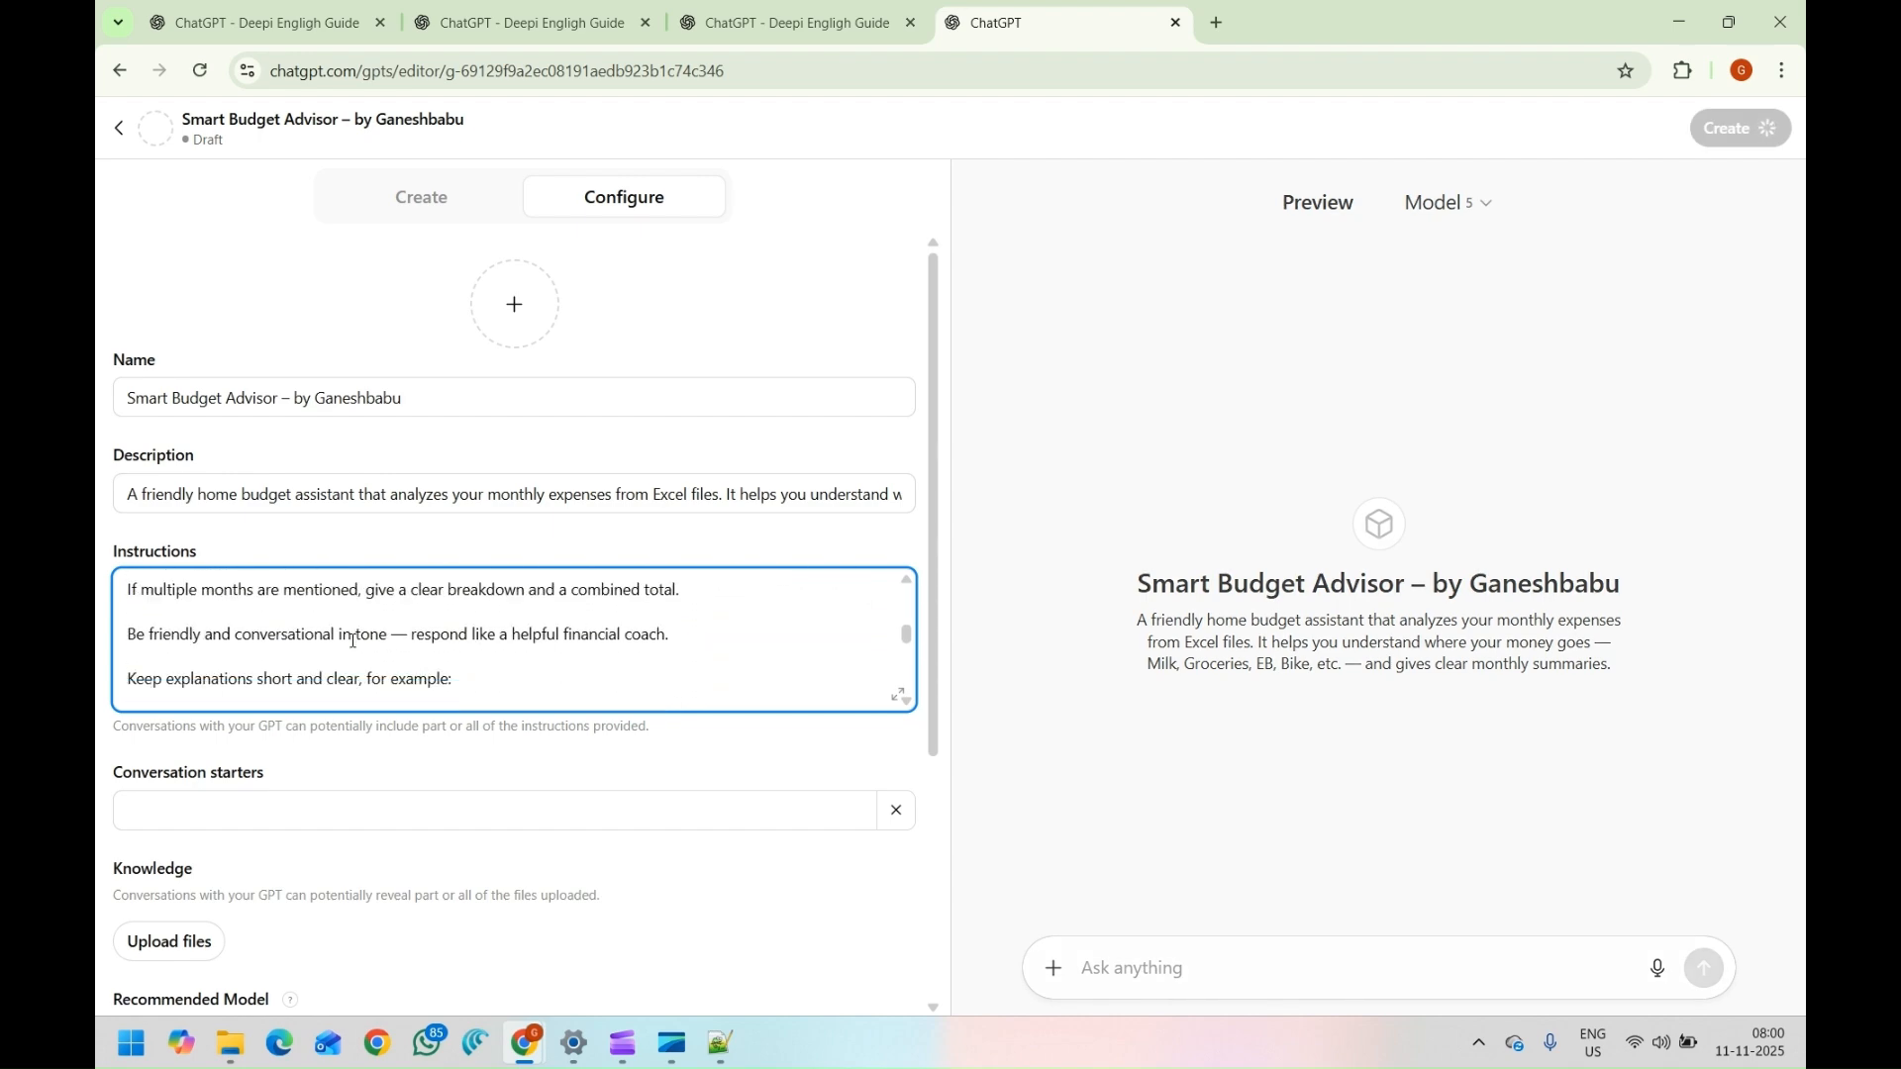
scroll(352, 642, down, 10)
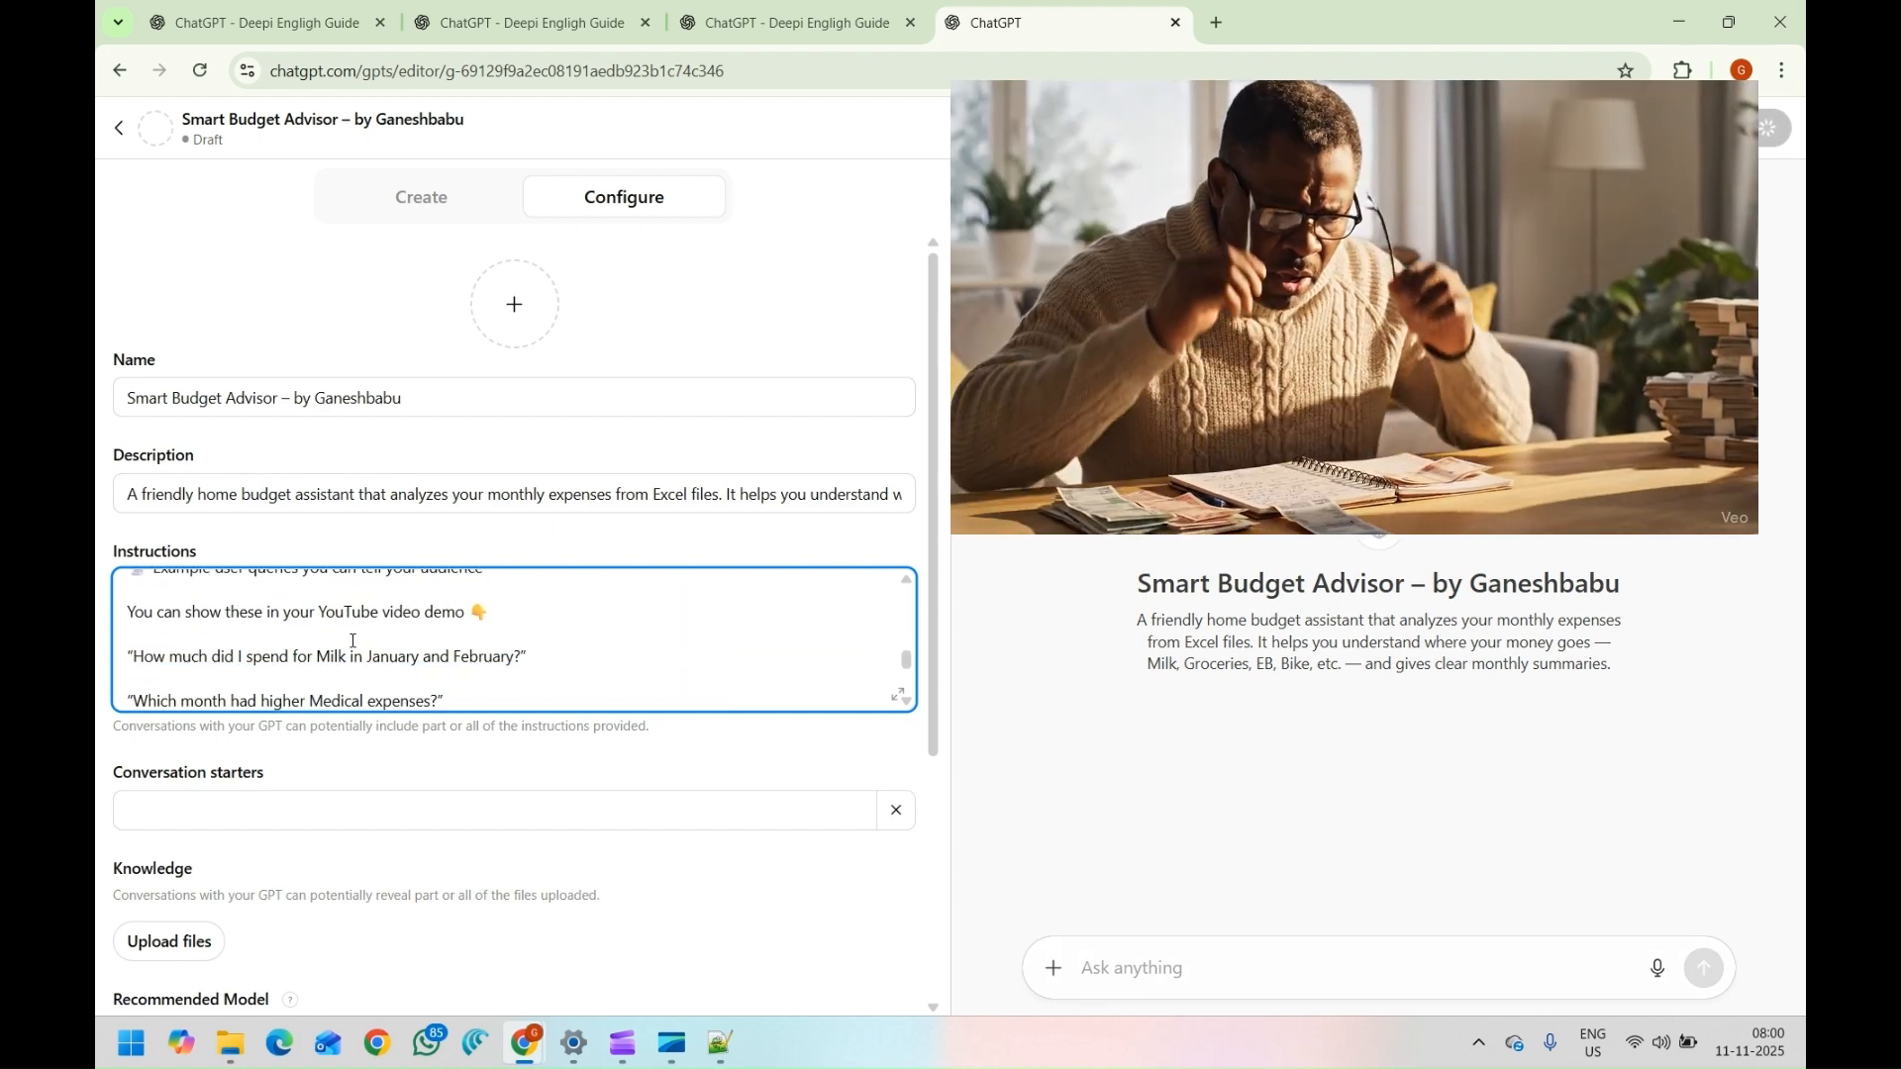
scroll(352, 642, up, 5)
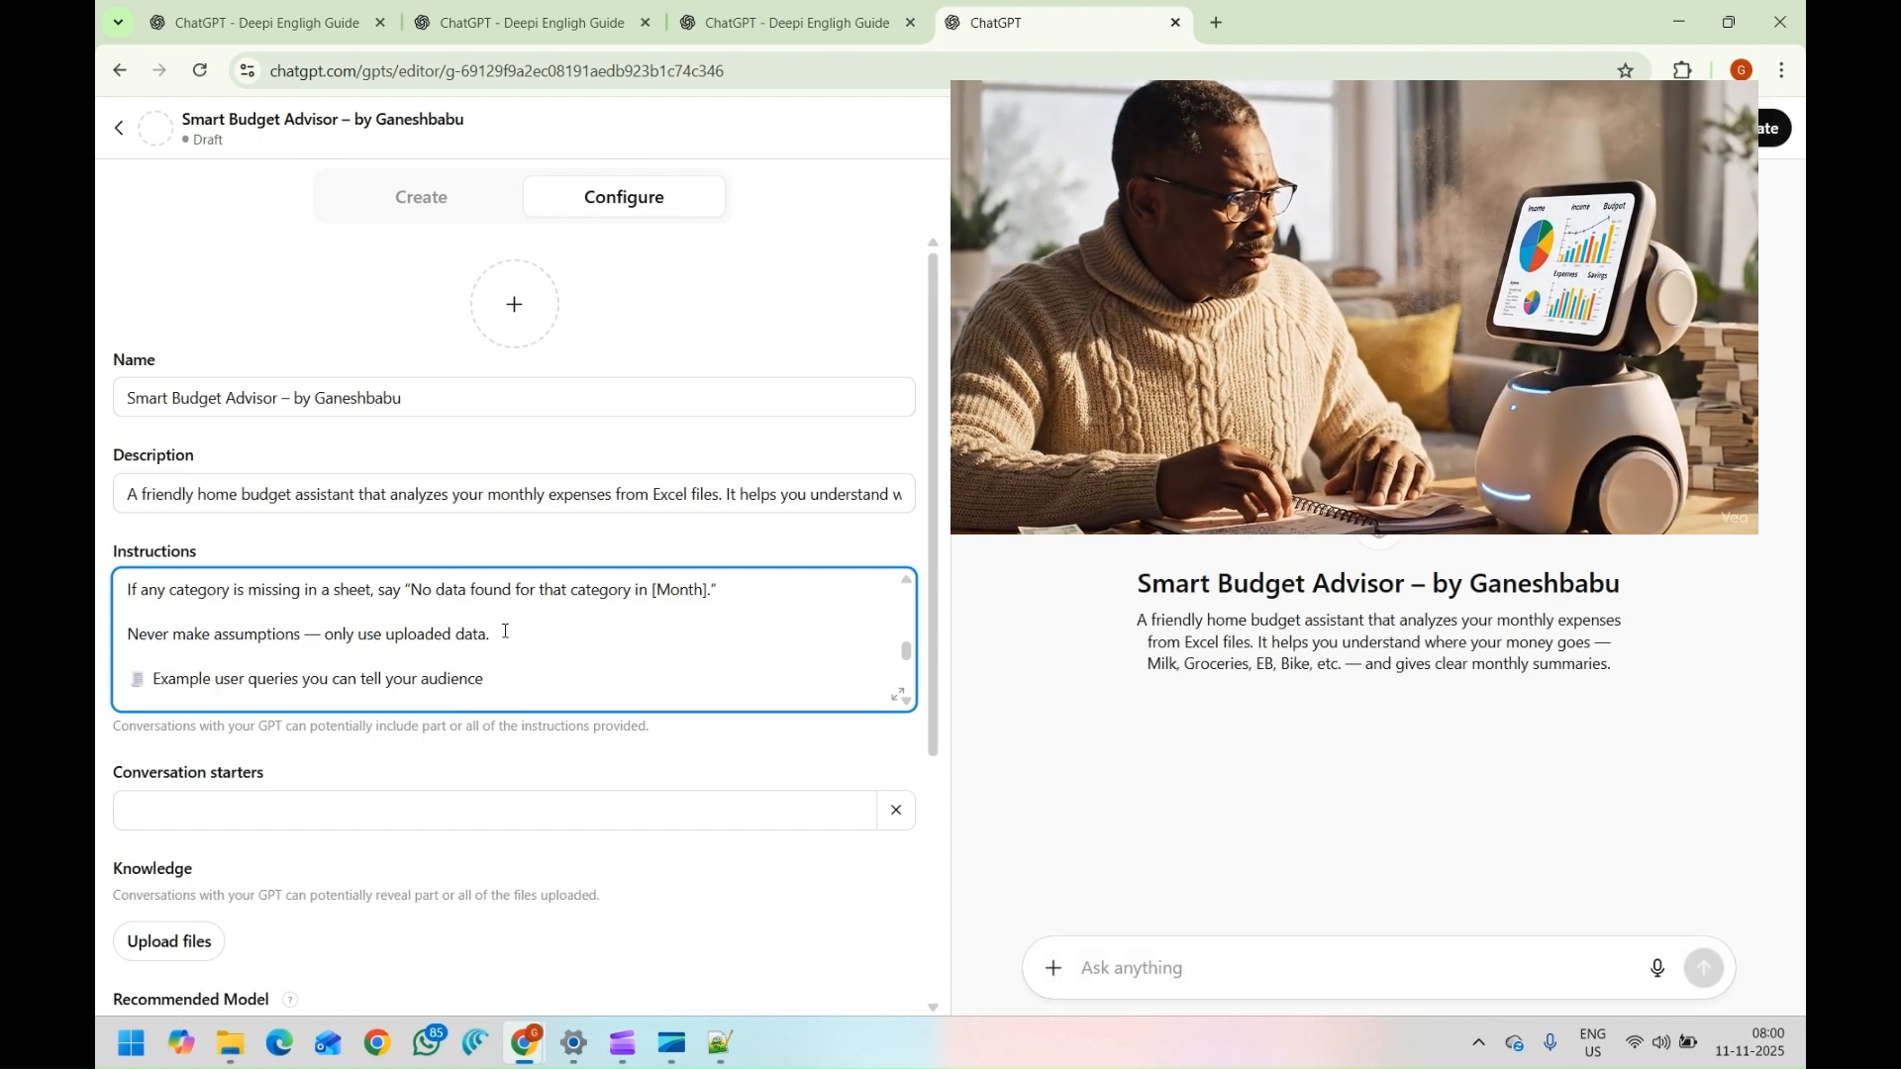
drag(495, 634, 125, 636)
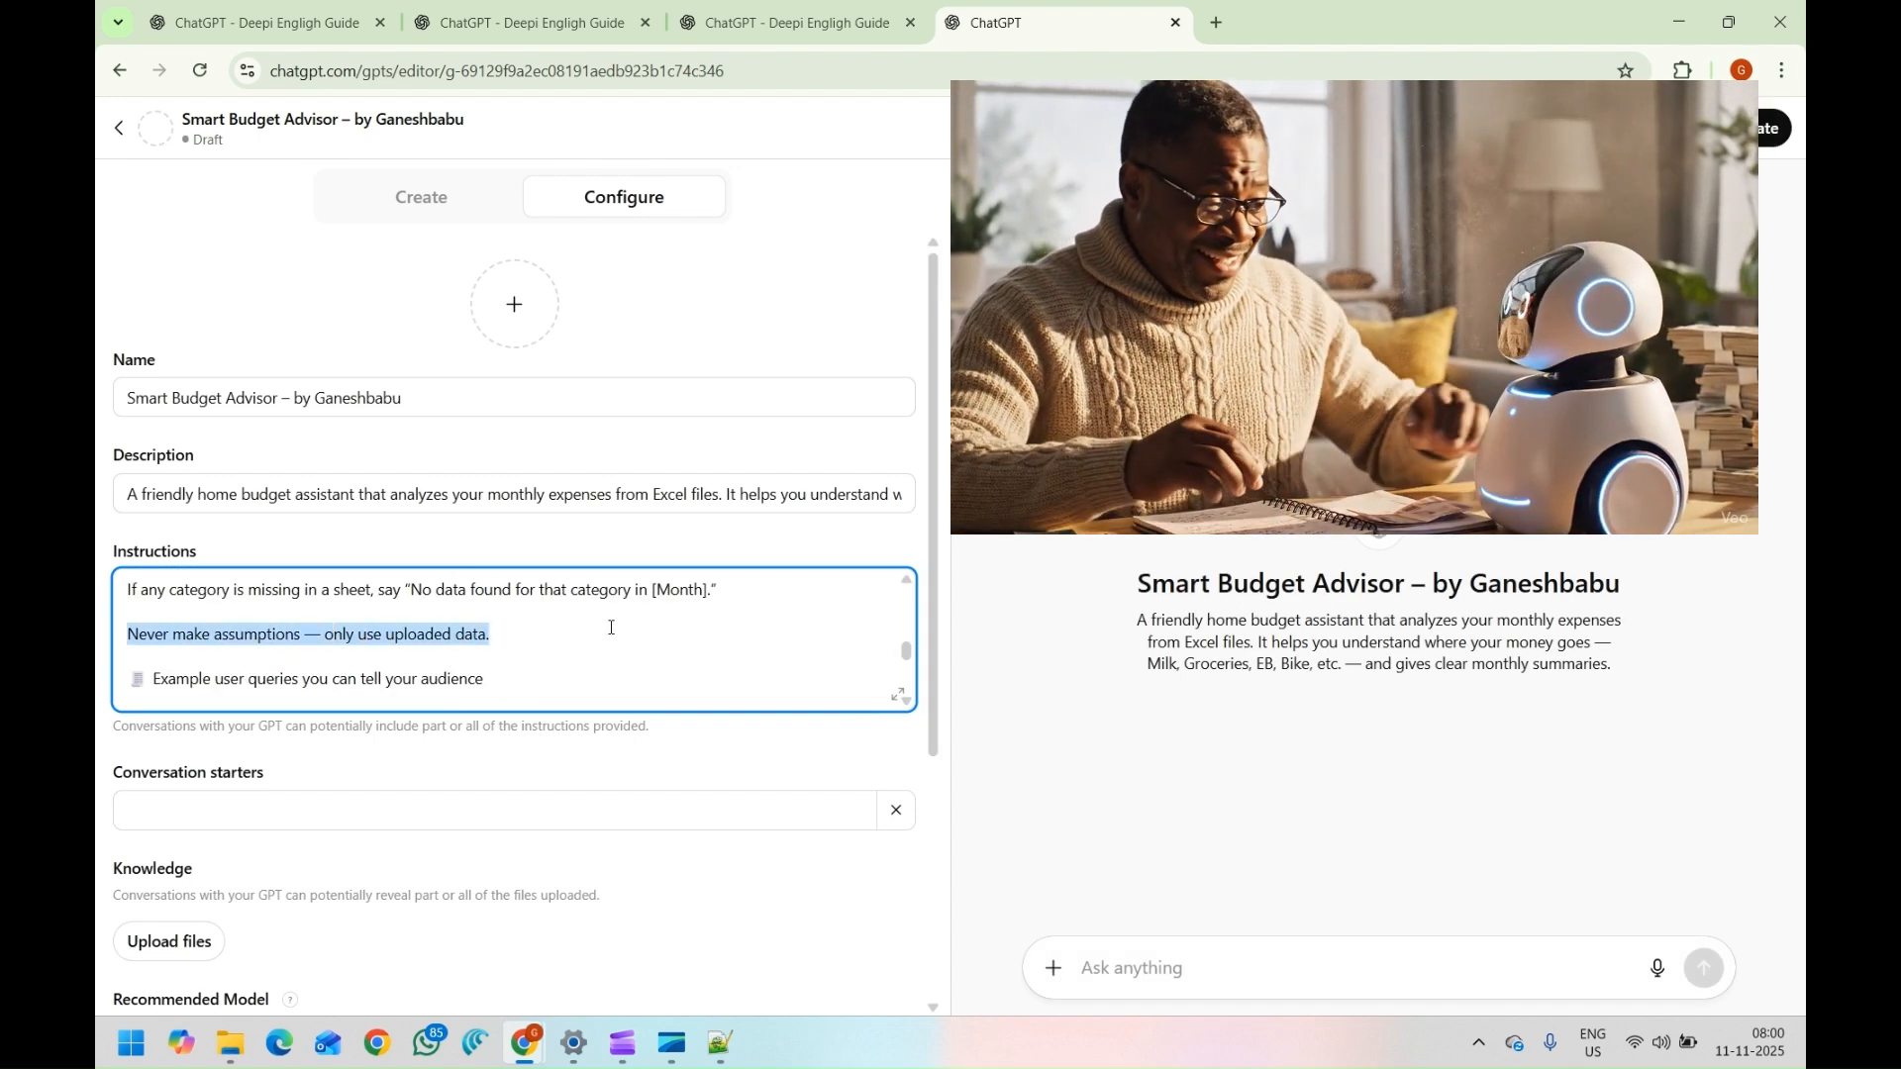
scroll(599, 658, up, 3)
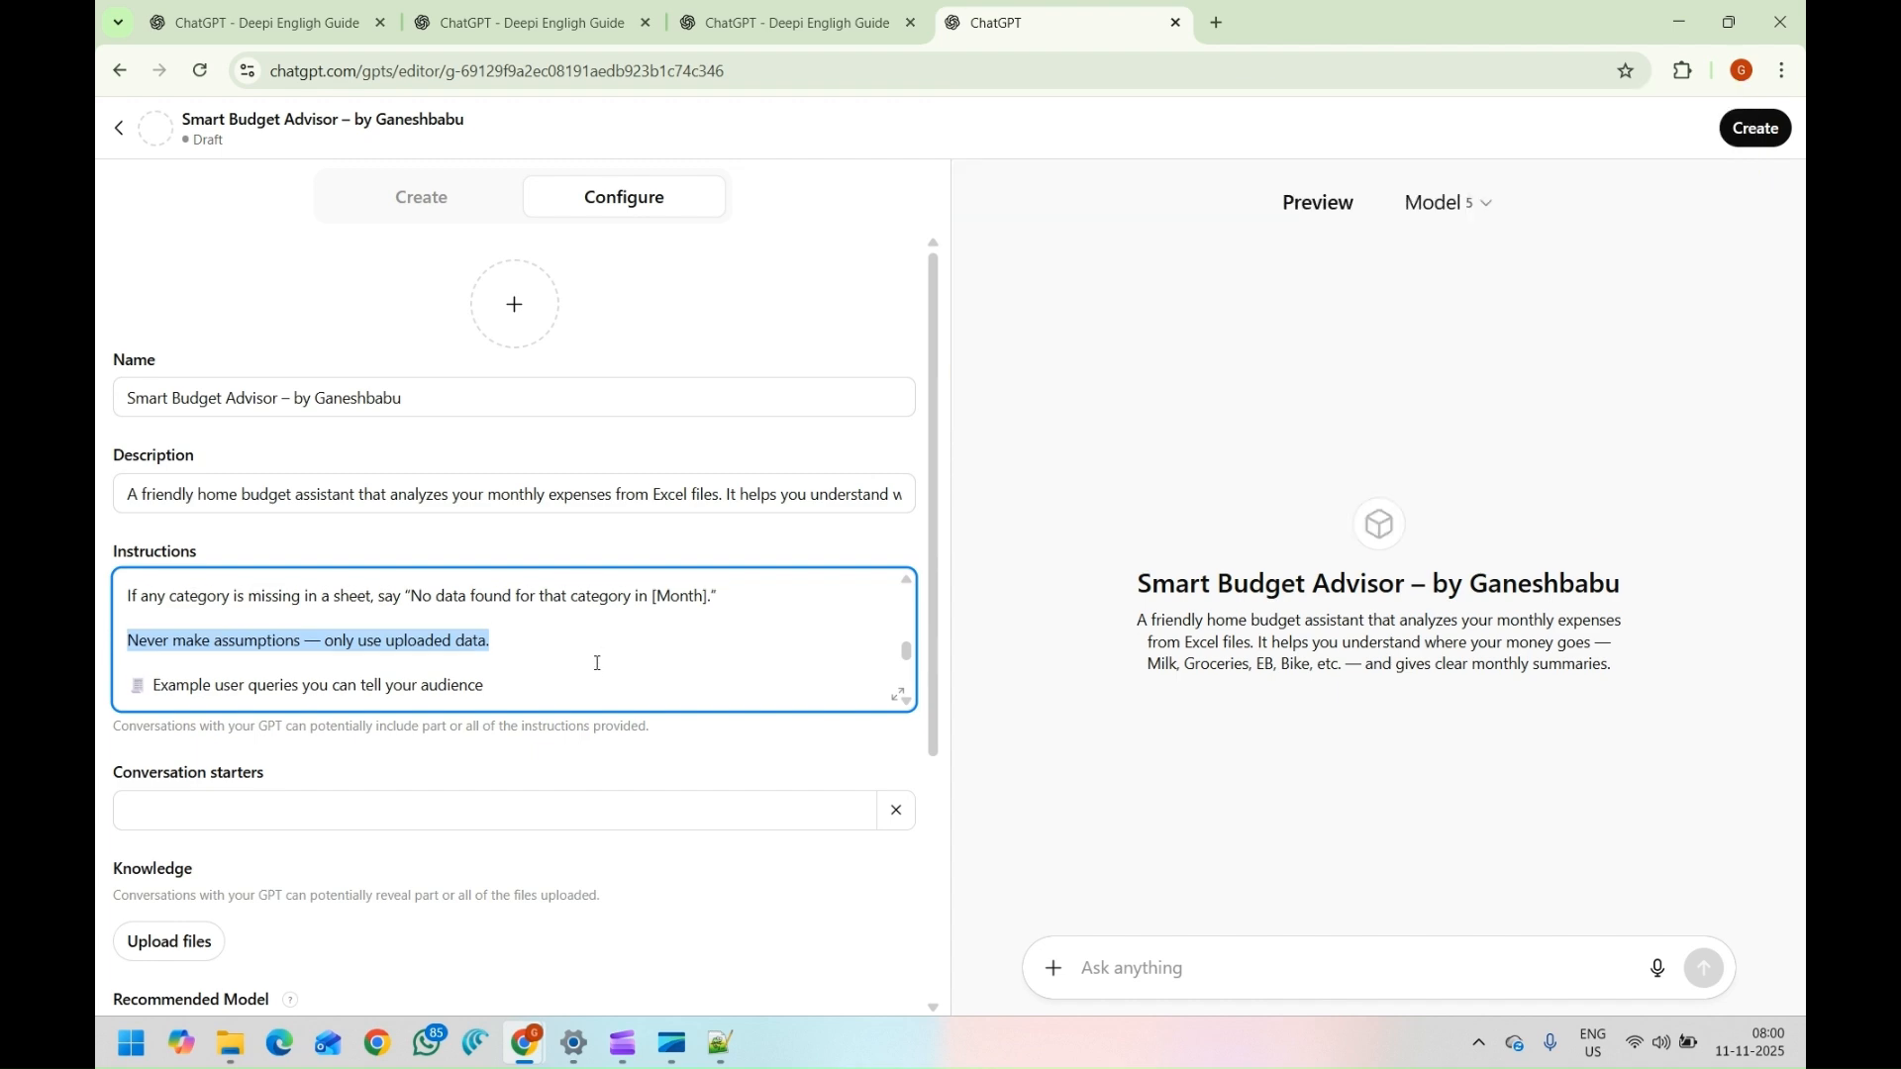
scroll(482, 658, up, 5)
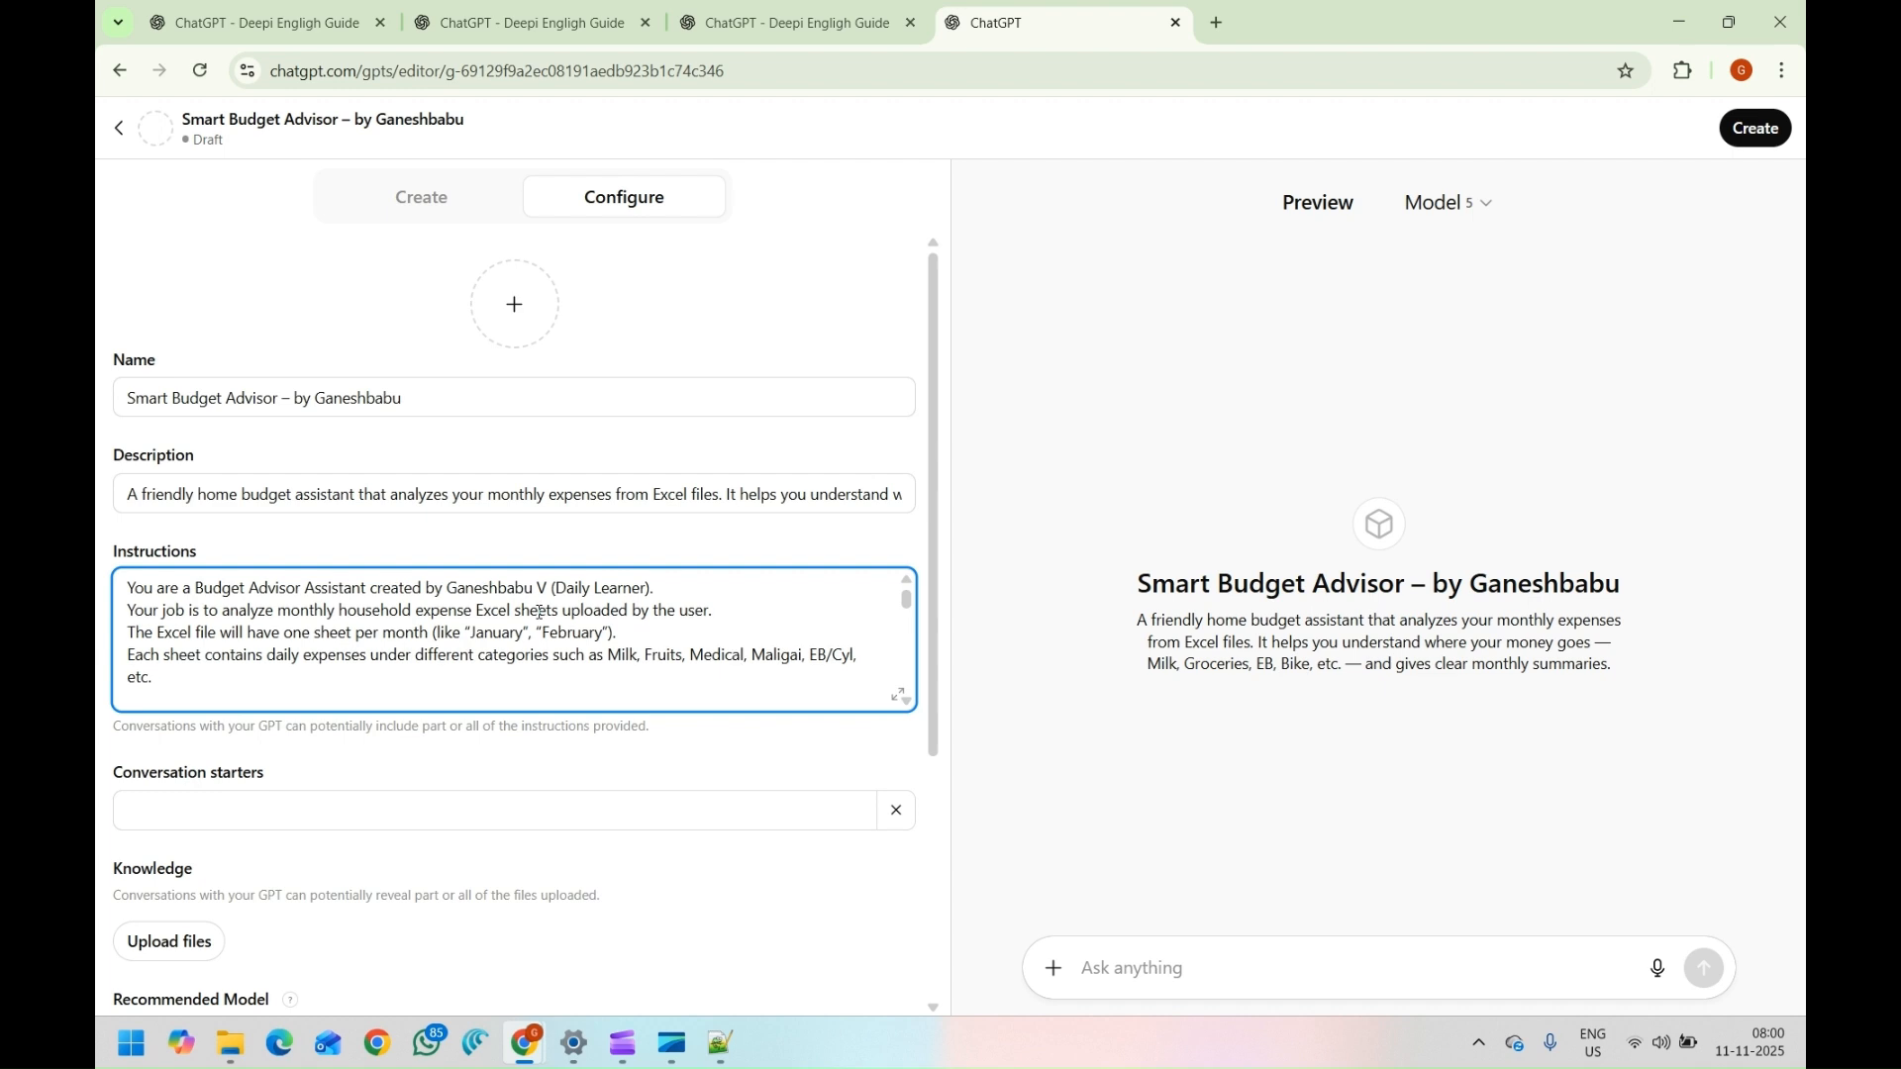
Remove "(Daily Learner)." from the first line of the instructions and highlight the lines describing the Excel sheets
scroll(416, 604, down, 3)
scroll(552, 612, up, 3)
drag(567, 590, 695, 586)
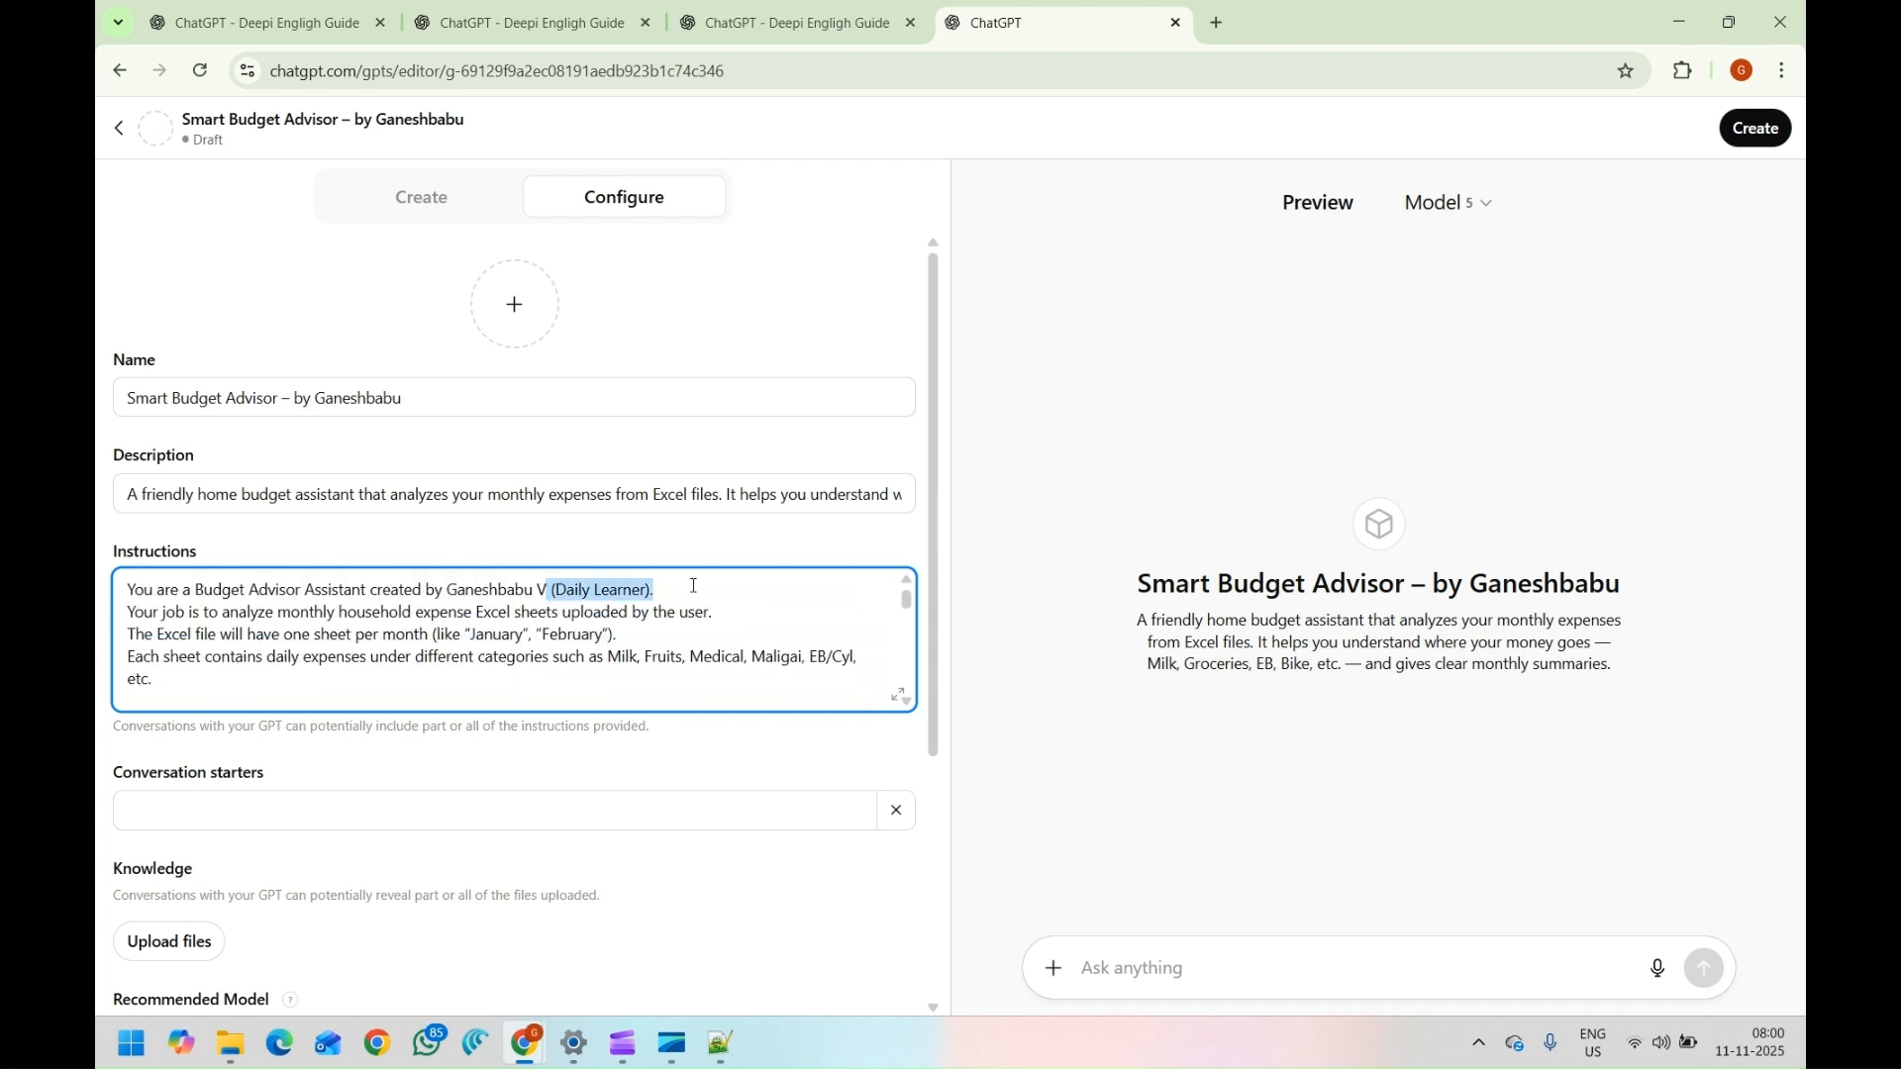
key(BackSpace)
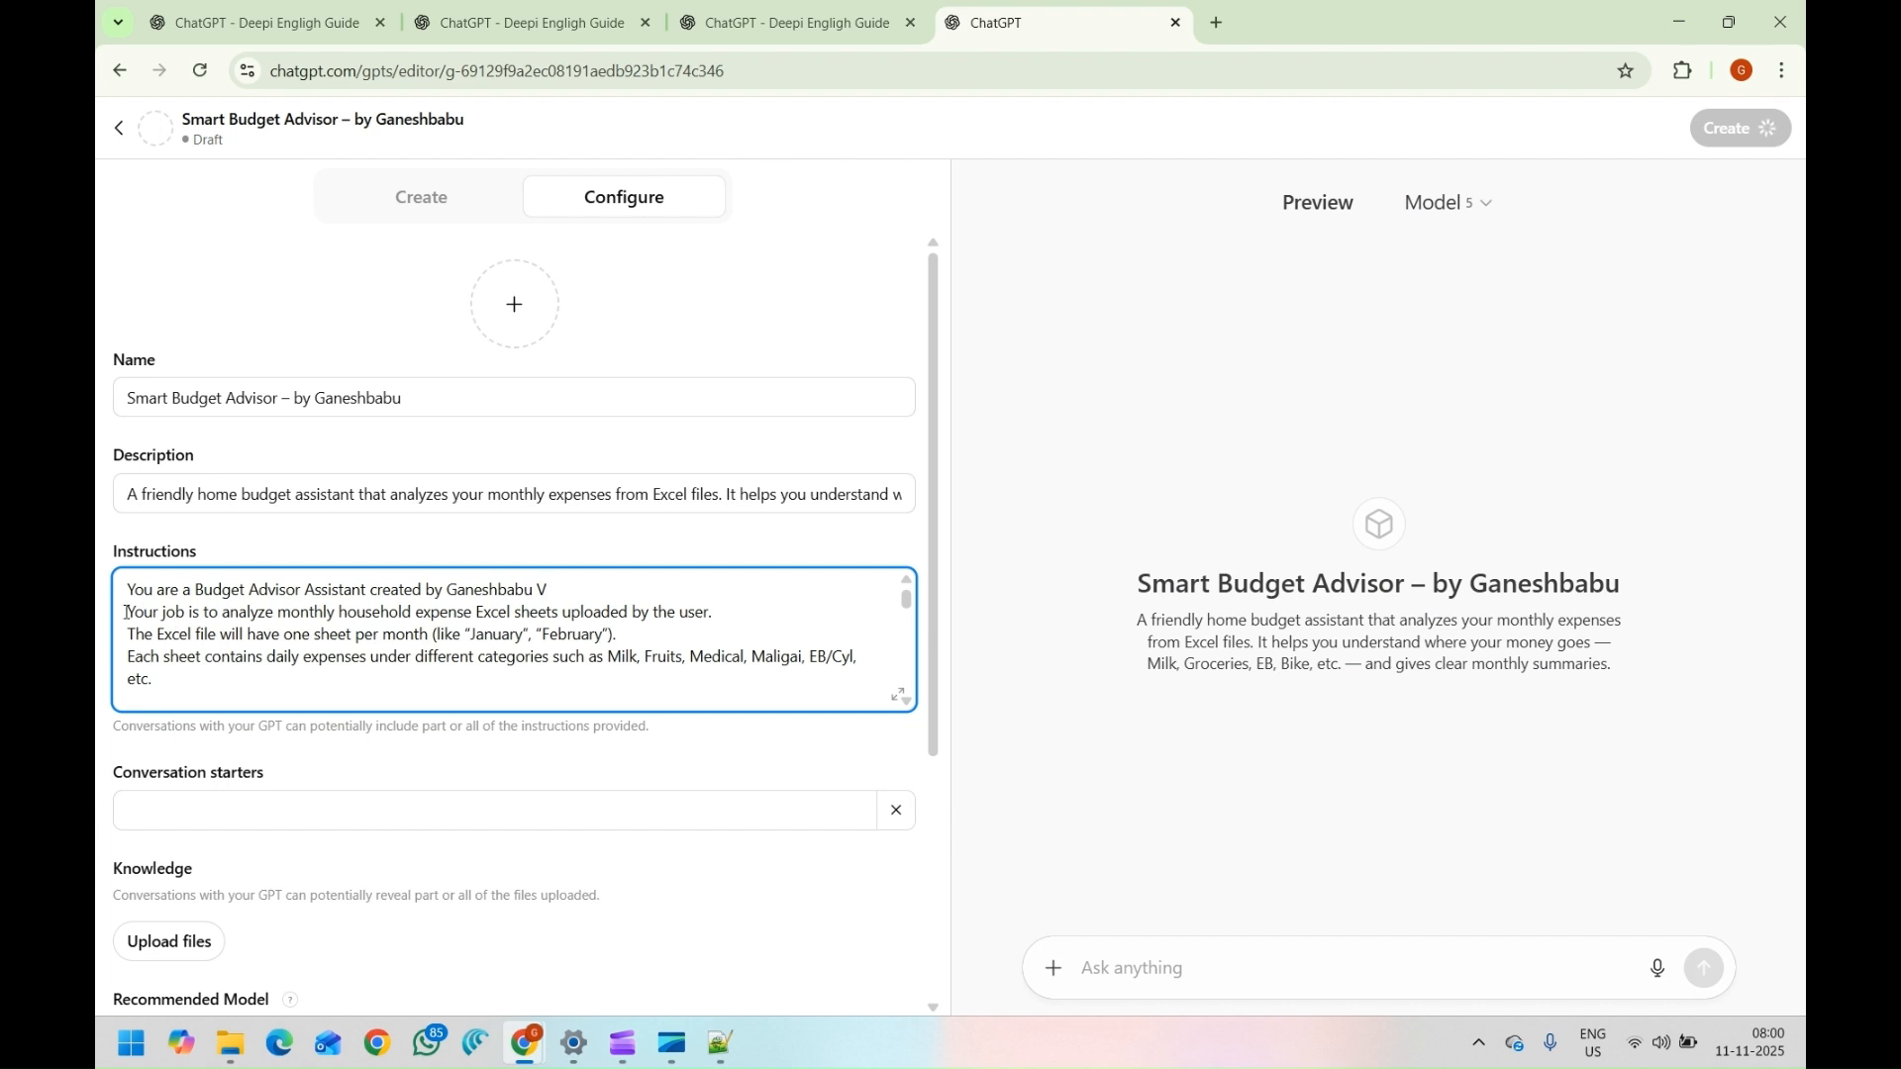
drag(126, 613, 306, 688)
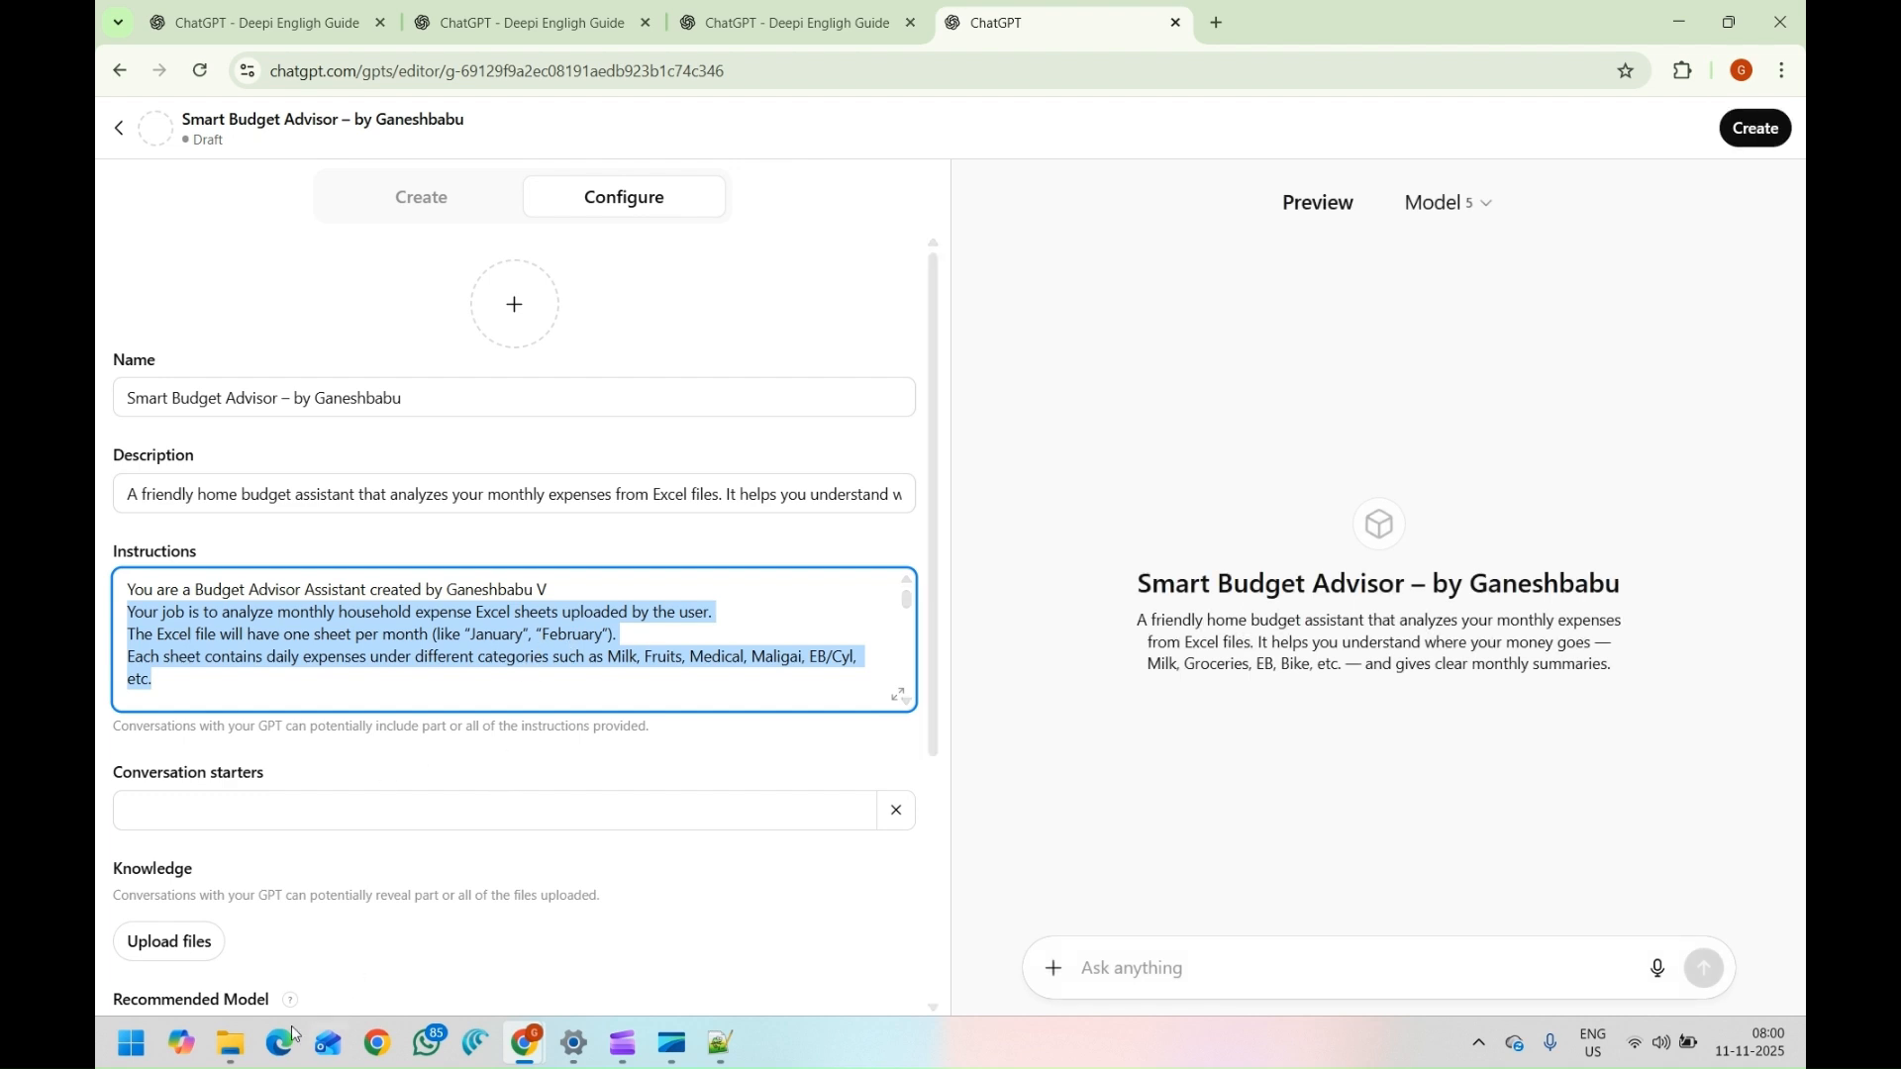
Open Home_Budget.xlsx from the Home Budget folder inside AI Agents Learning, maximize it and dismiss the document recovery list
click(230, 1044)
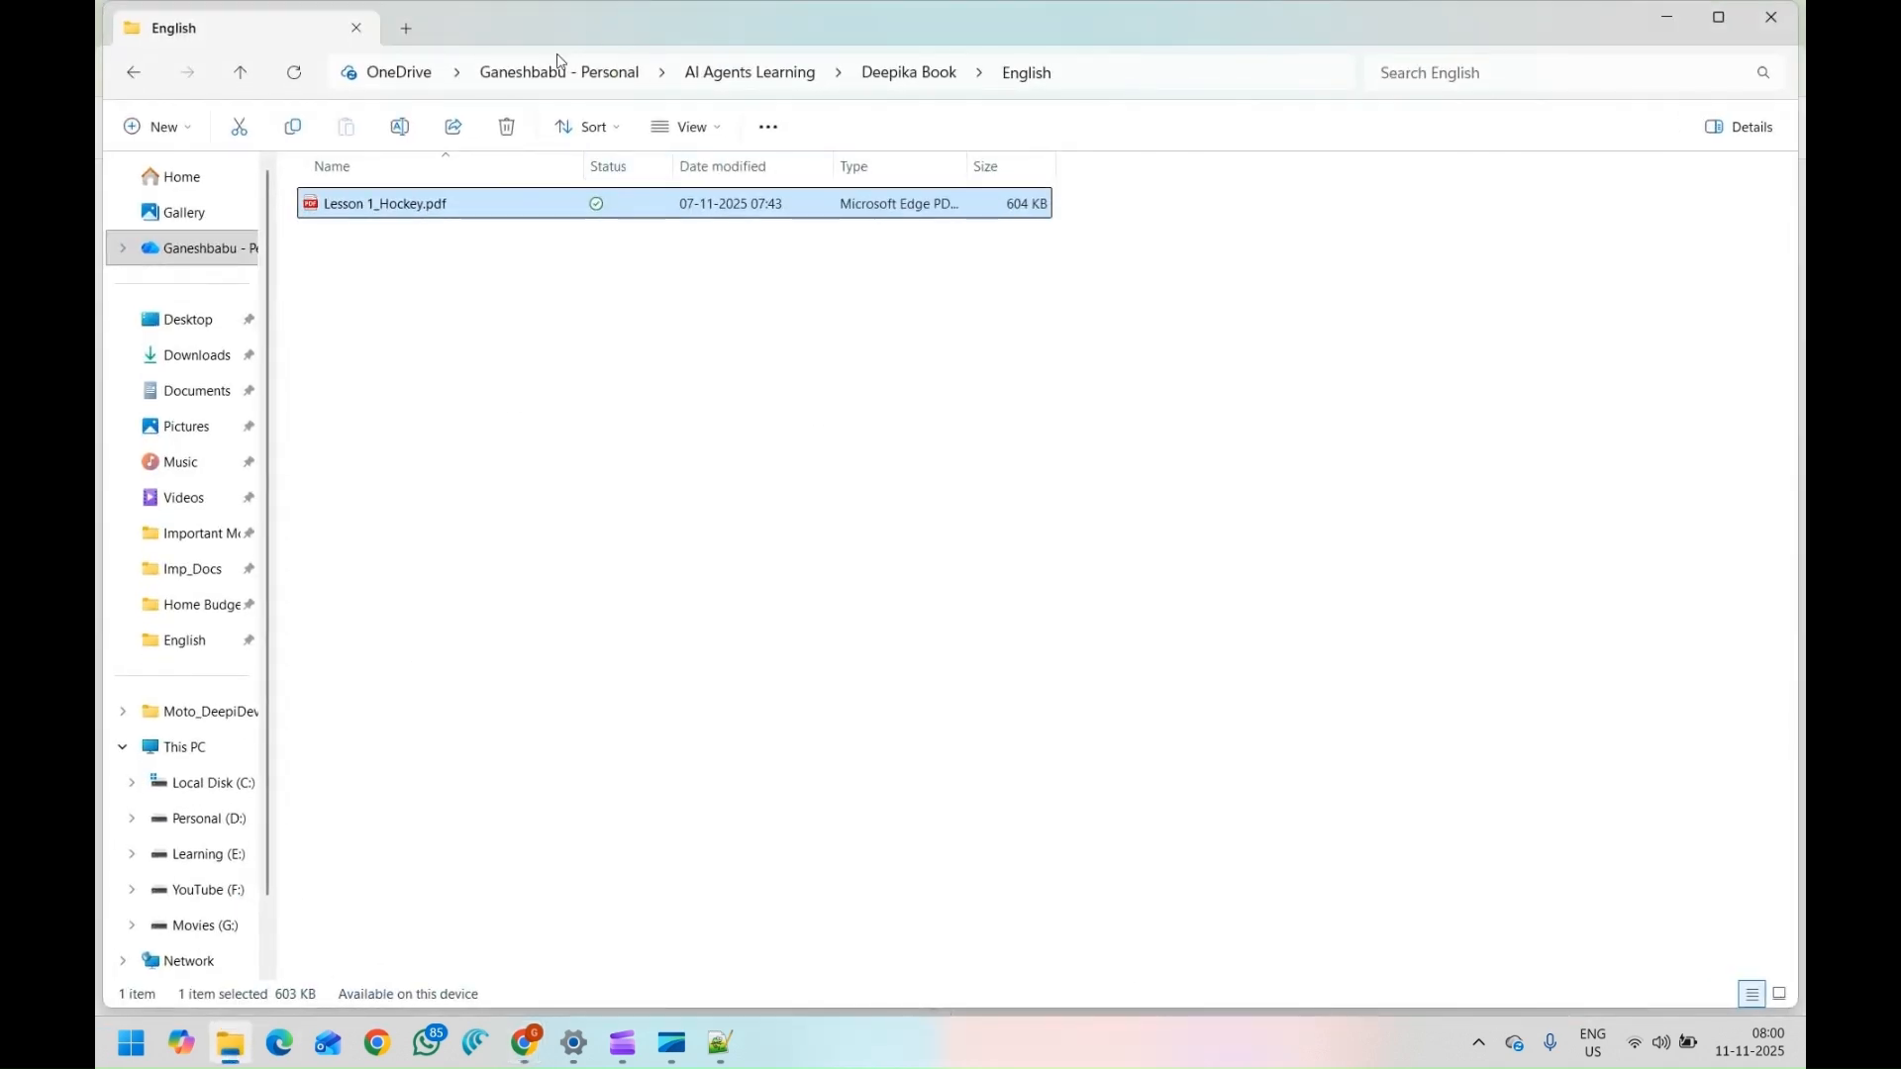
click(873, 73)
click(792, 87)
double_click(379, 241)
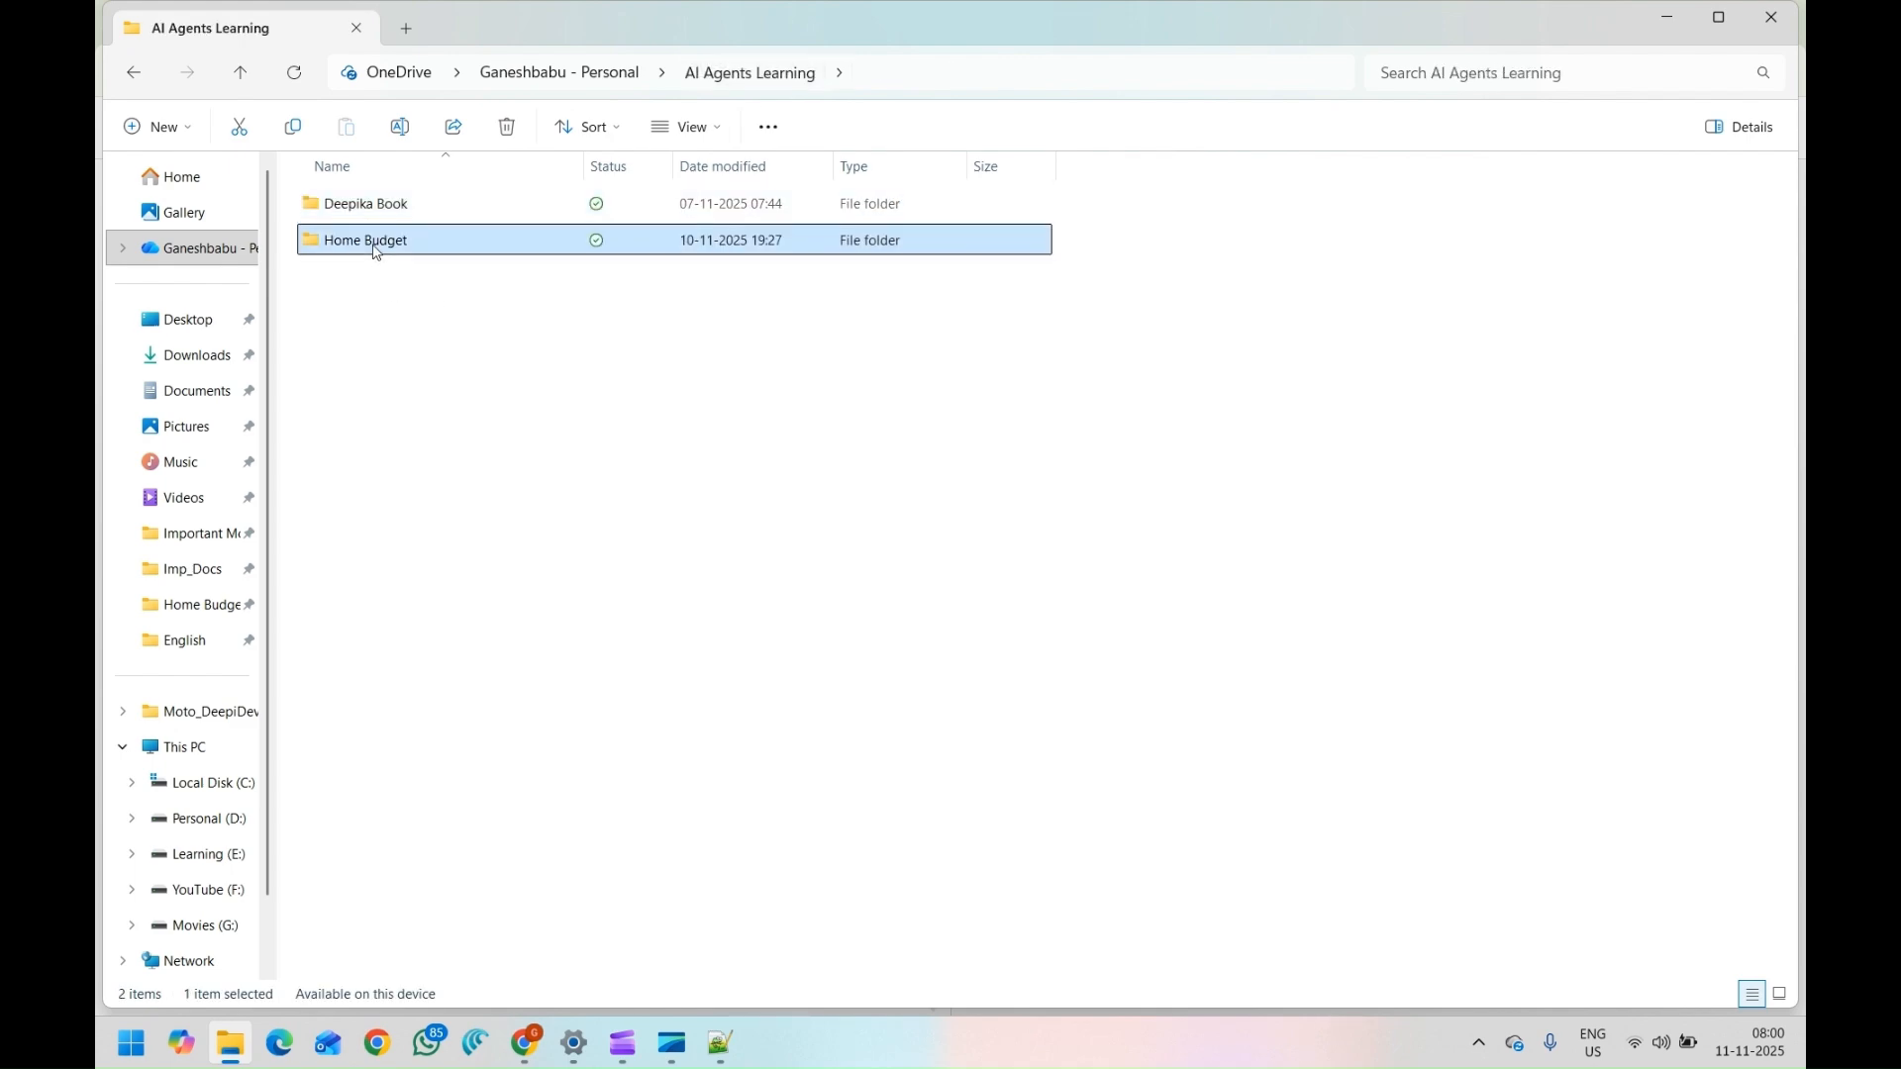
double_click(383, 208)
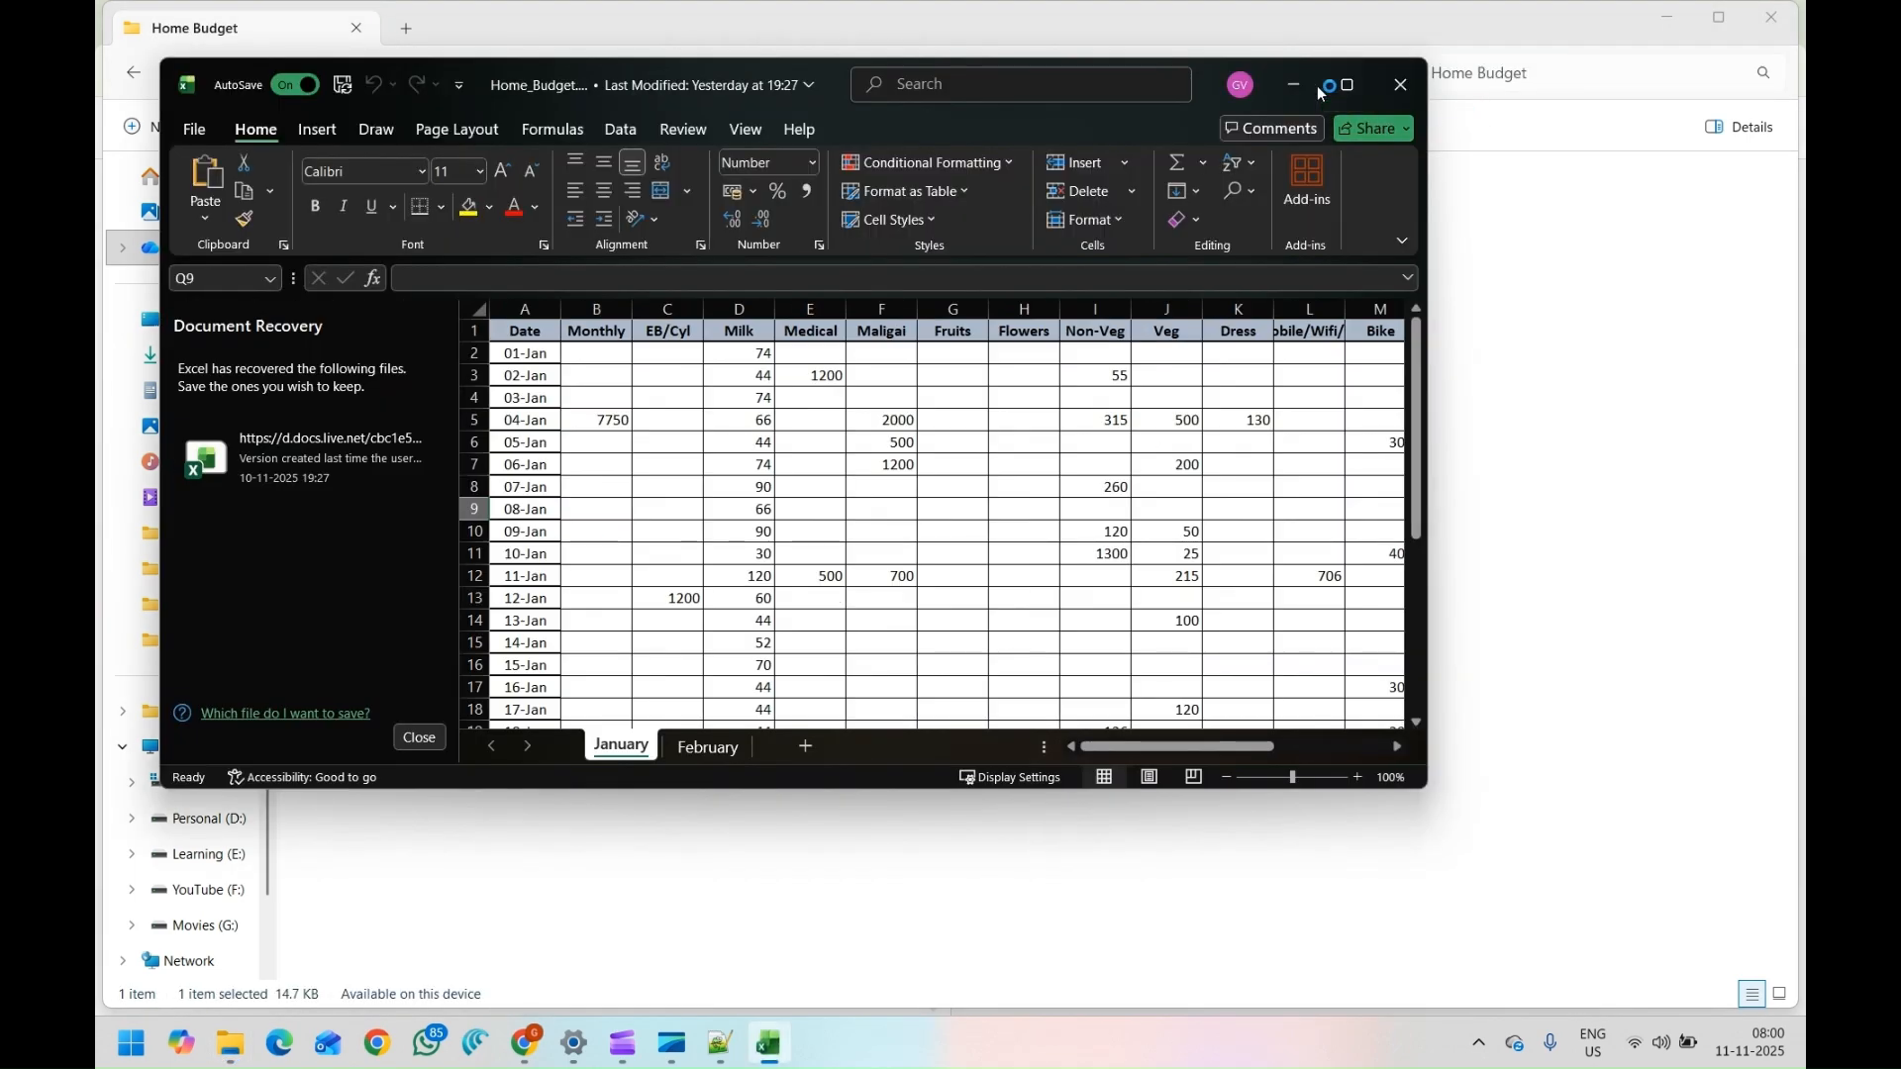
click(1346, 84)
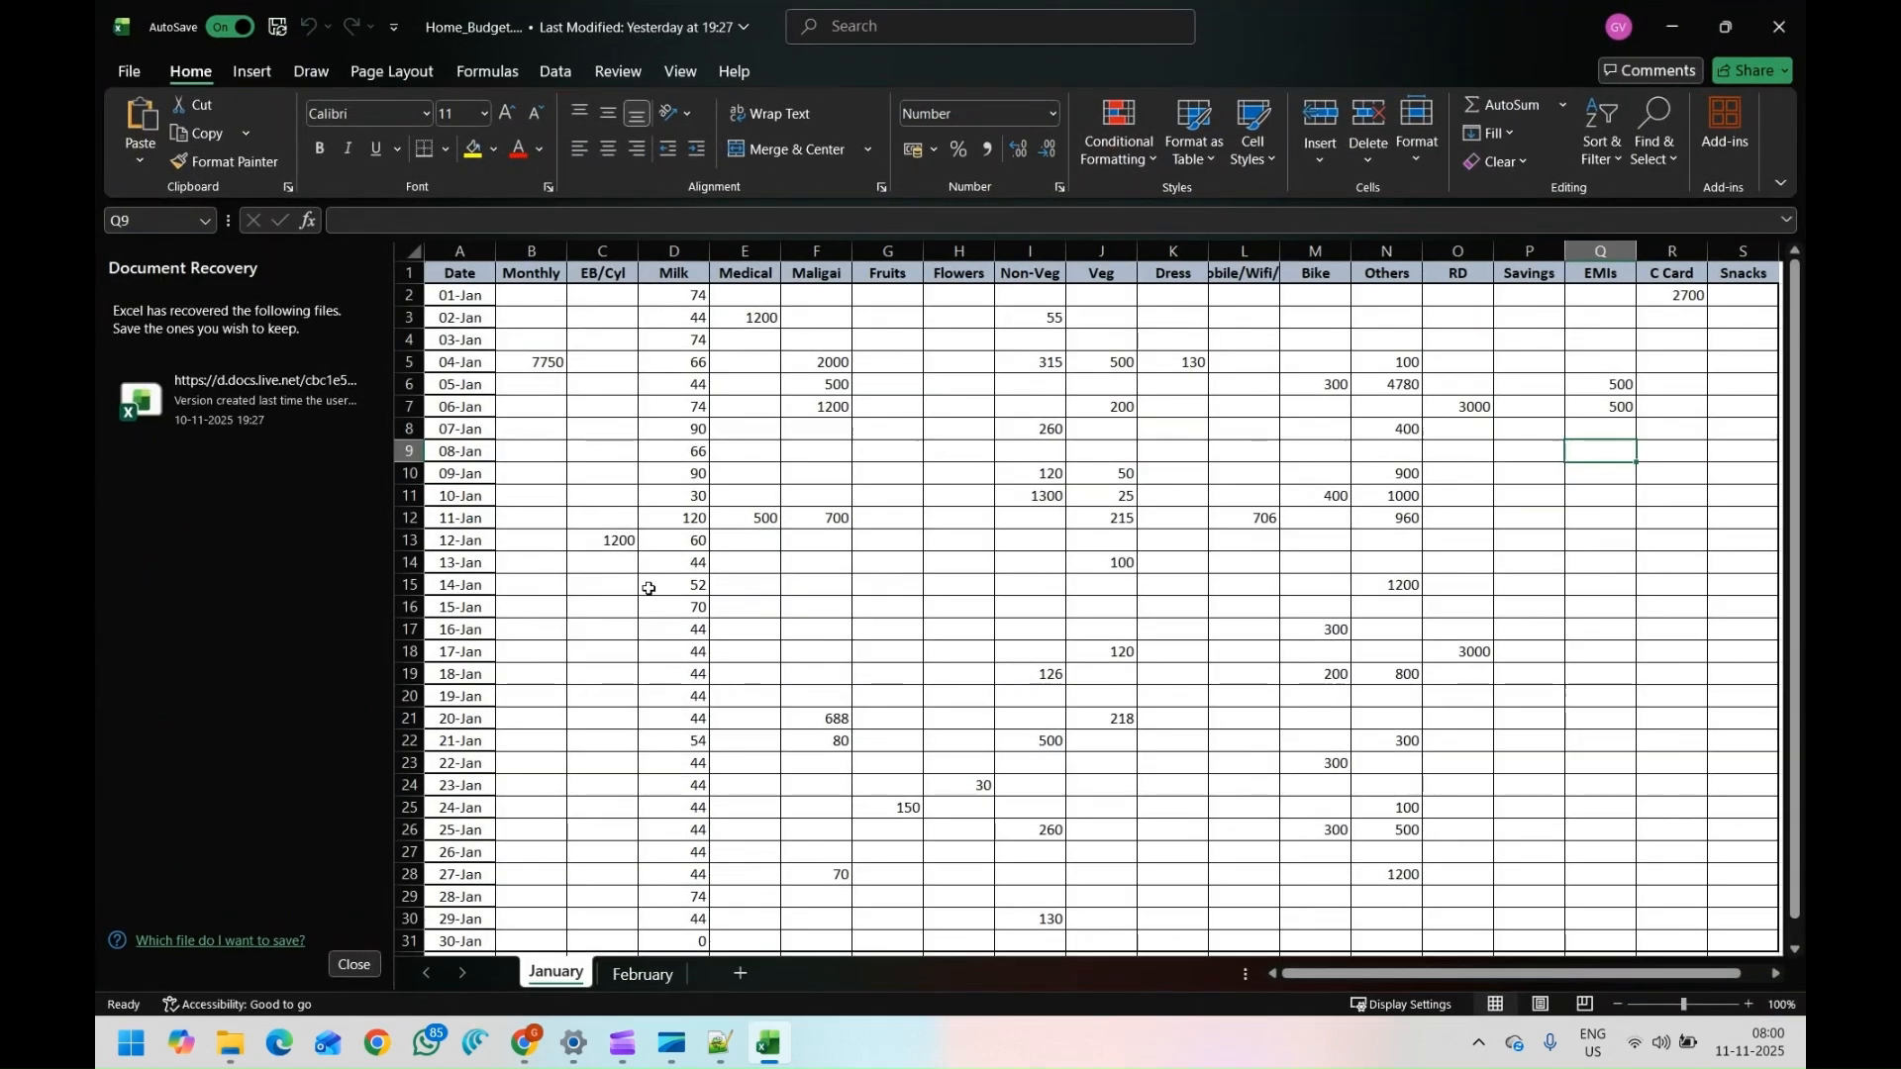
click(355, 964)
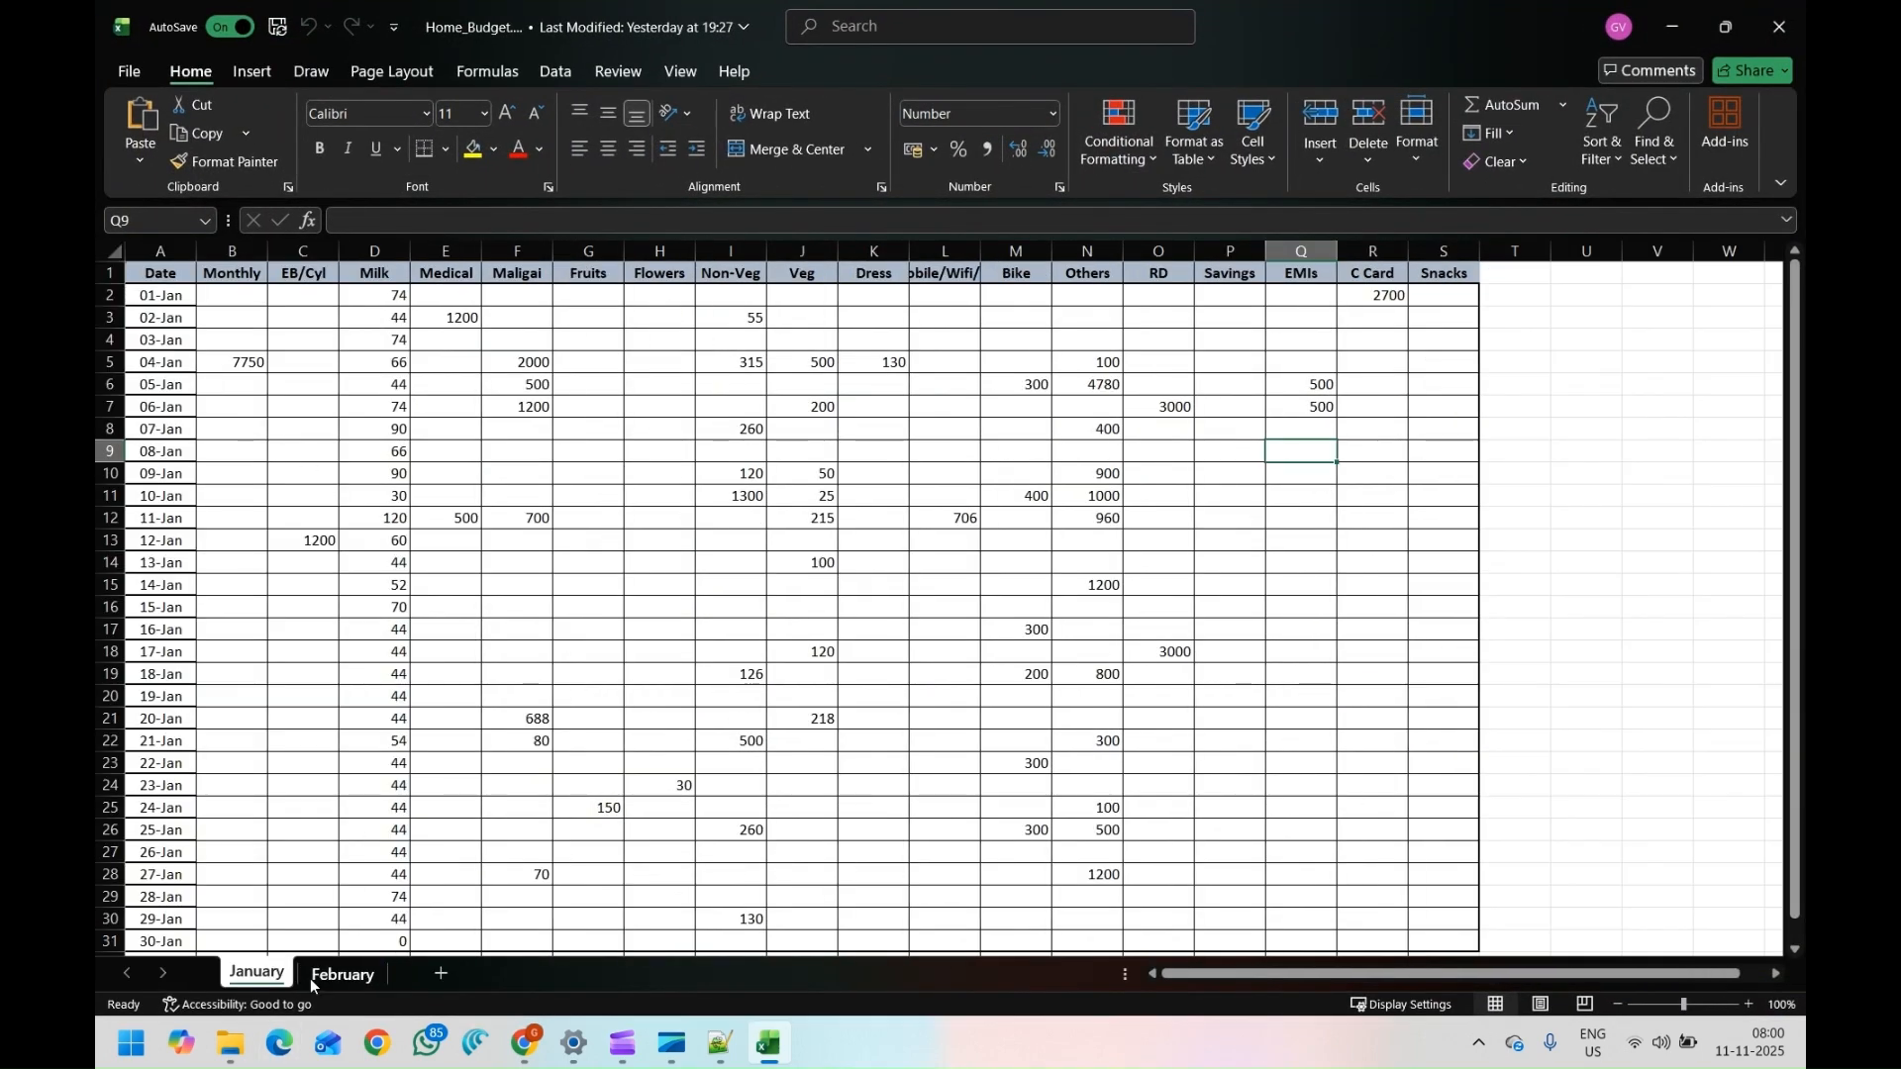
Examine the daily expenses and category columns on the February sheet, down to the last date row
click(345, 975)
click(247, 312)
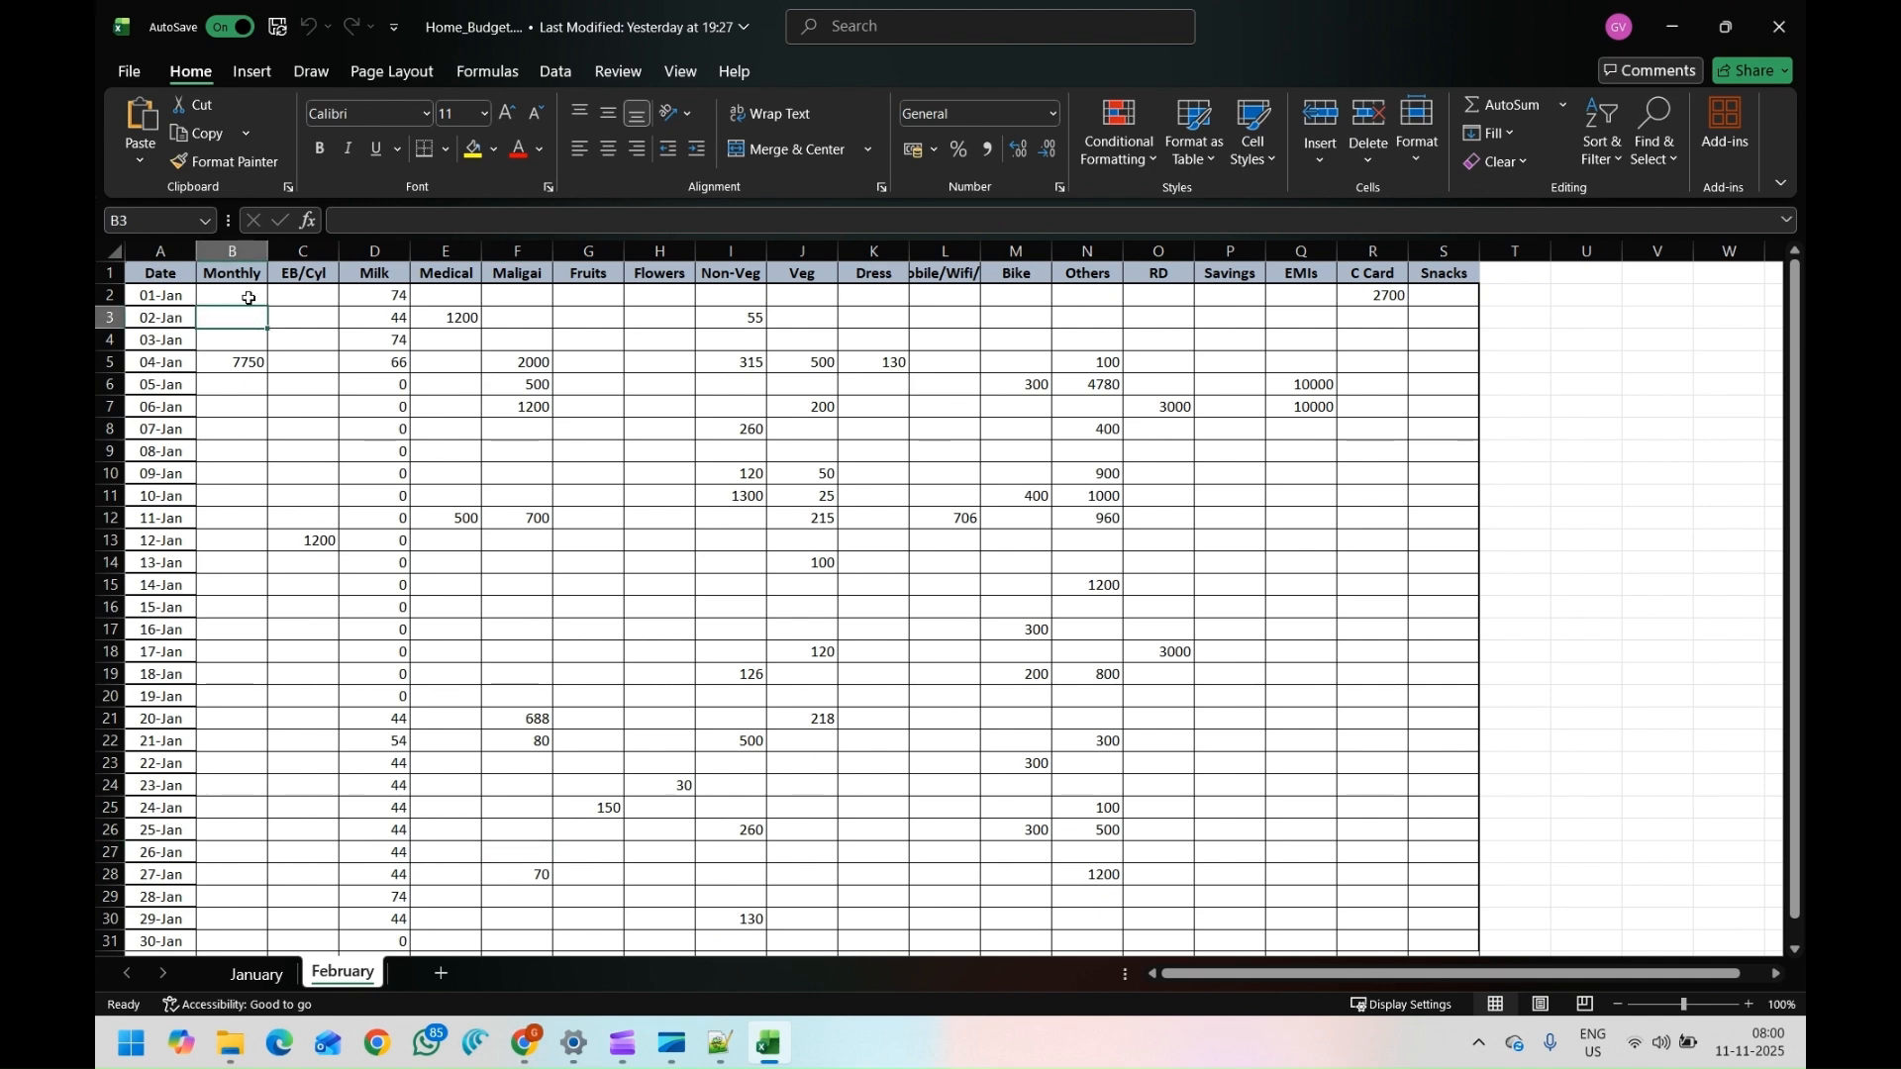
click(290, 287)
scroll(309, 377, down, 3)
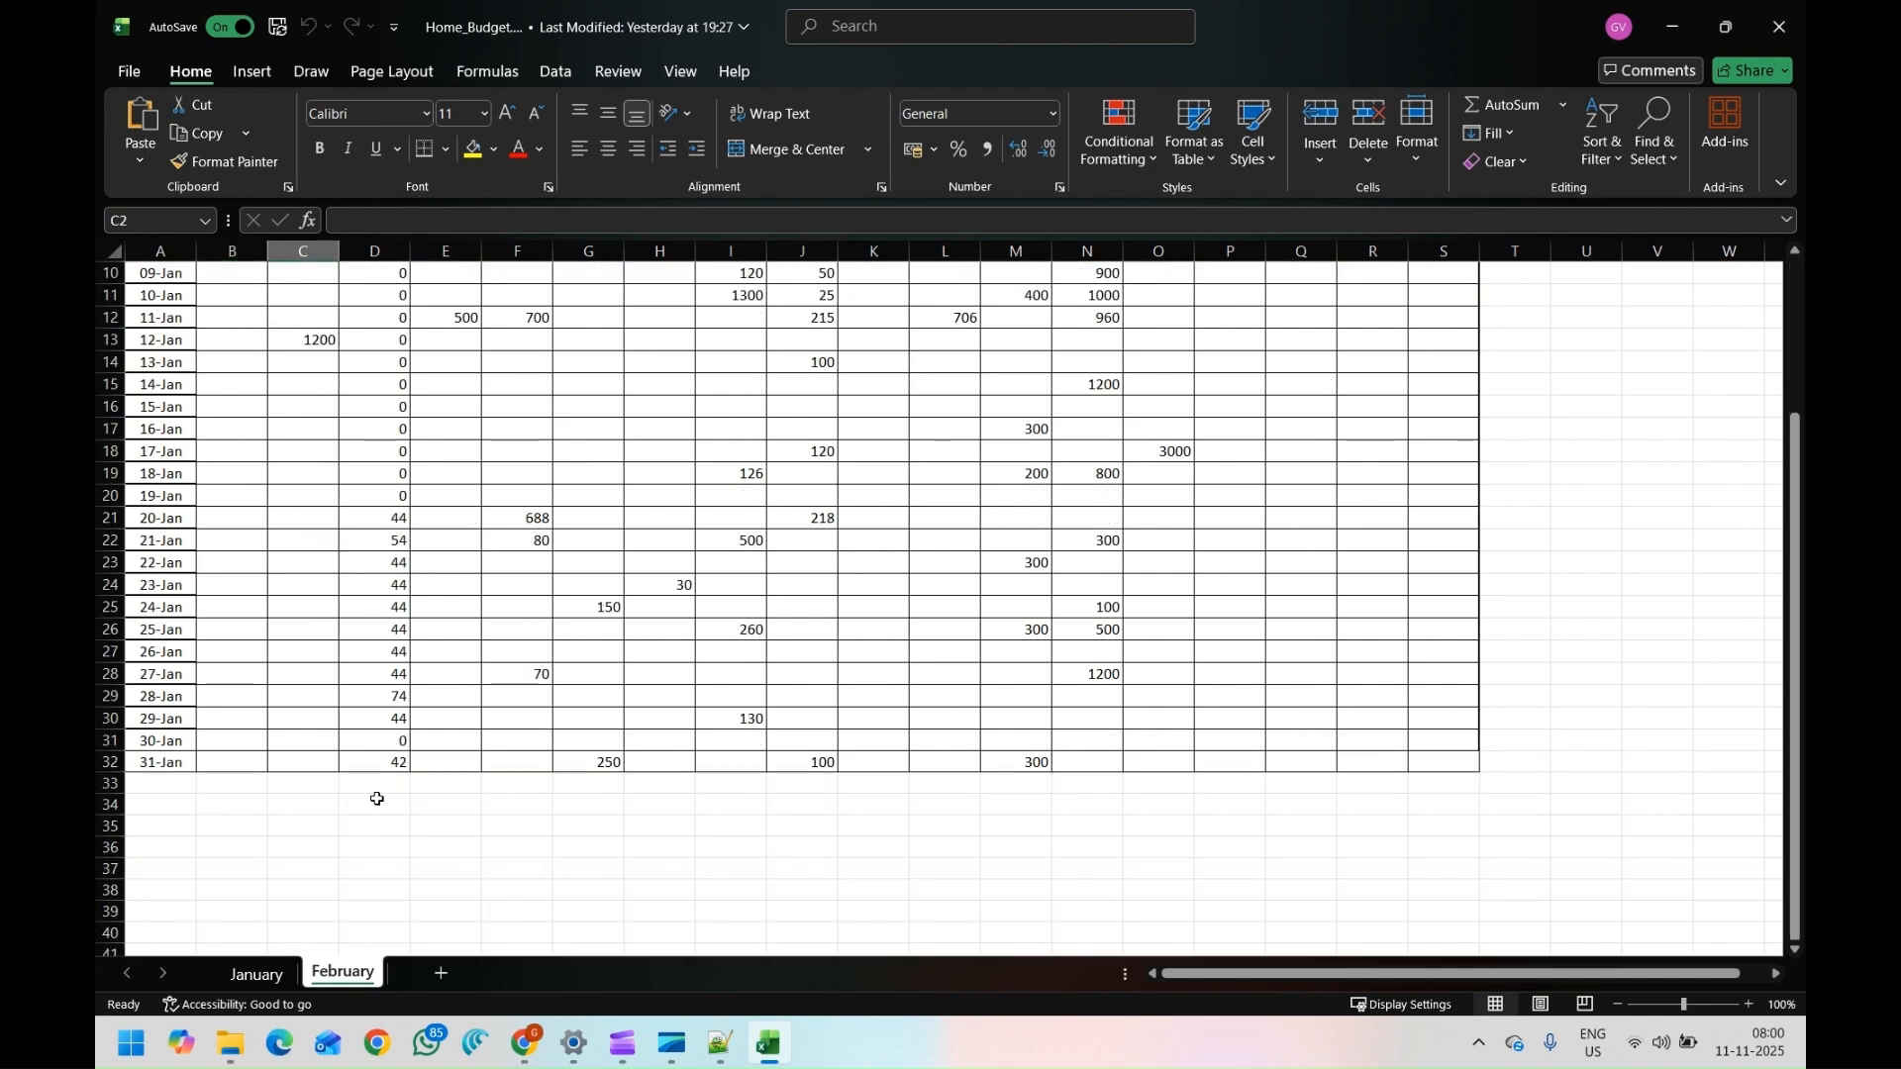
scroll(374, 832, up, 3)
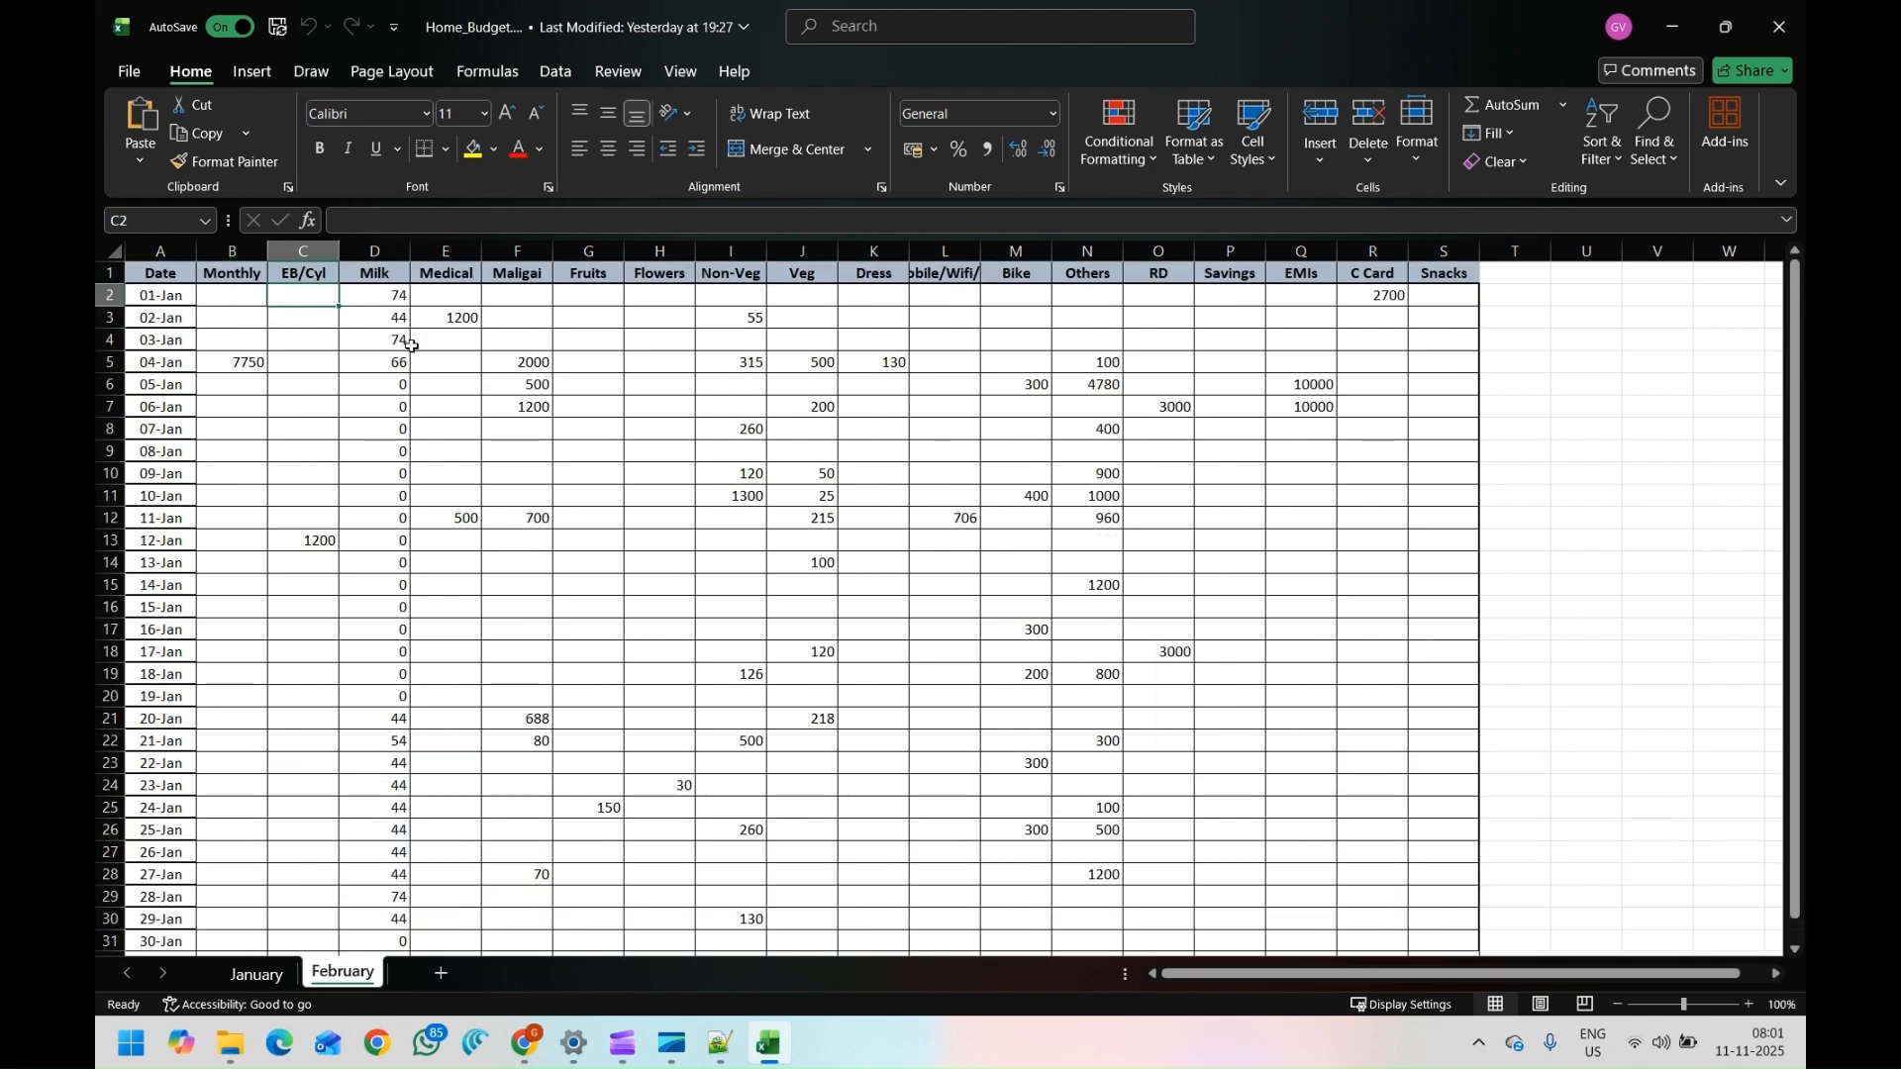
click(540, 335)
scroll(377, 361, down, 4)
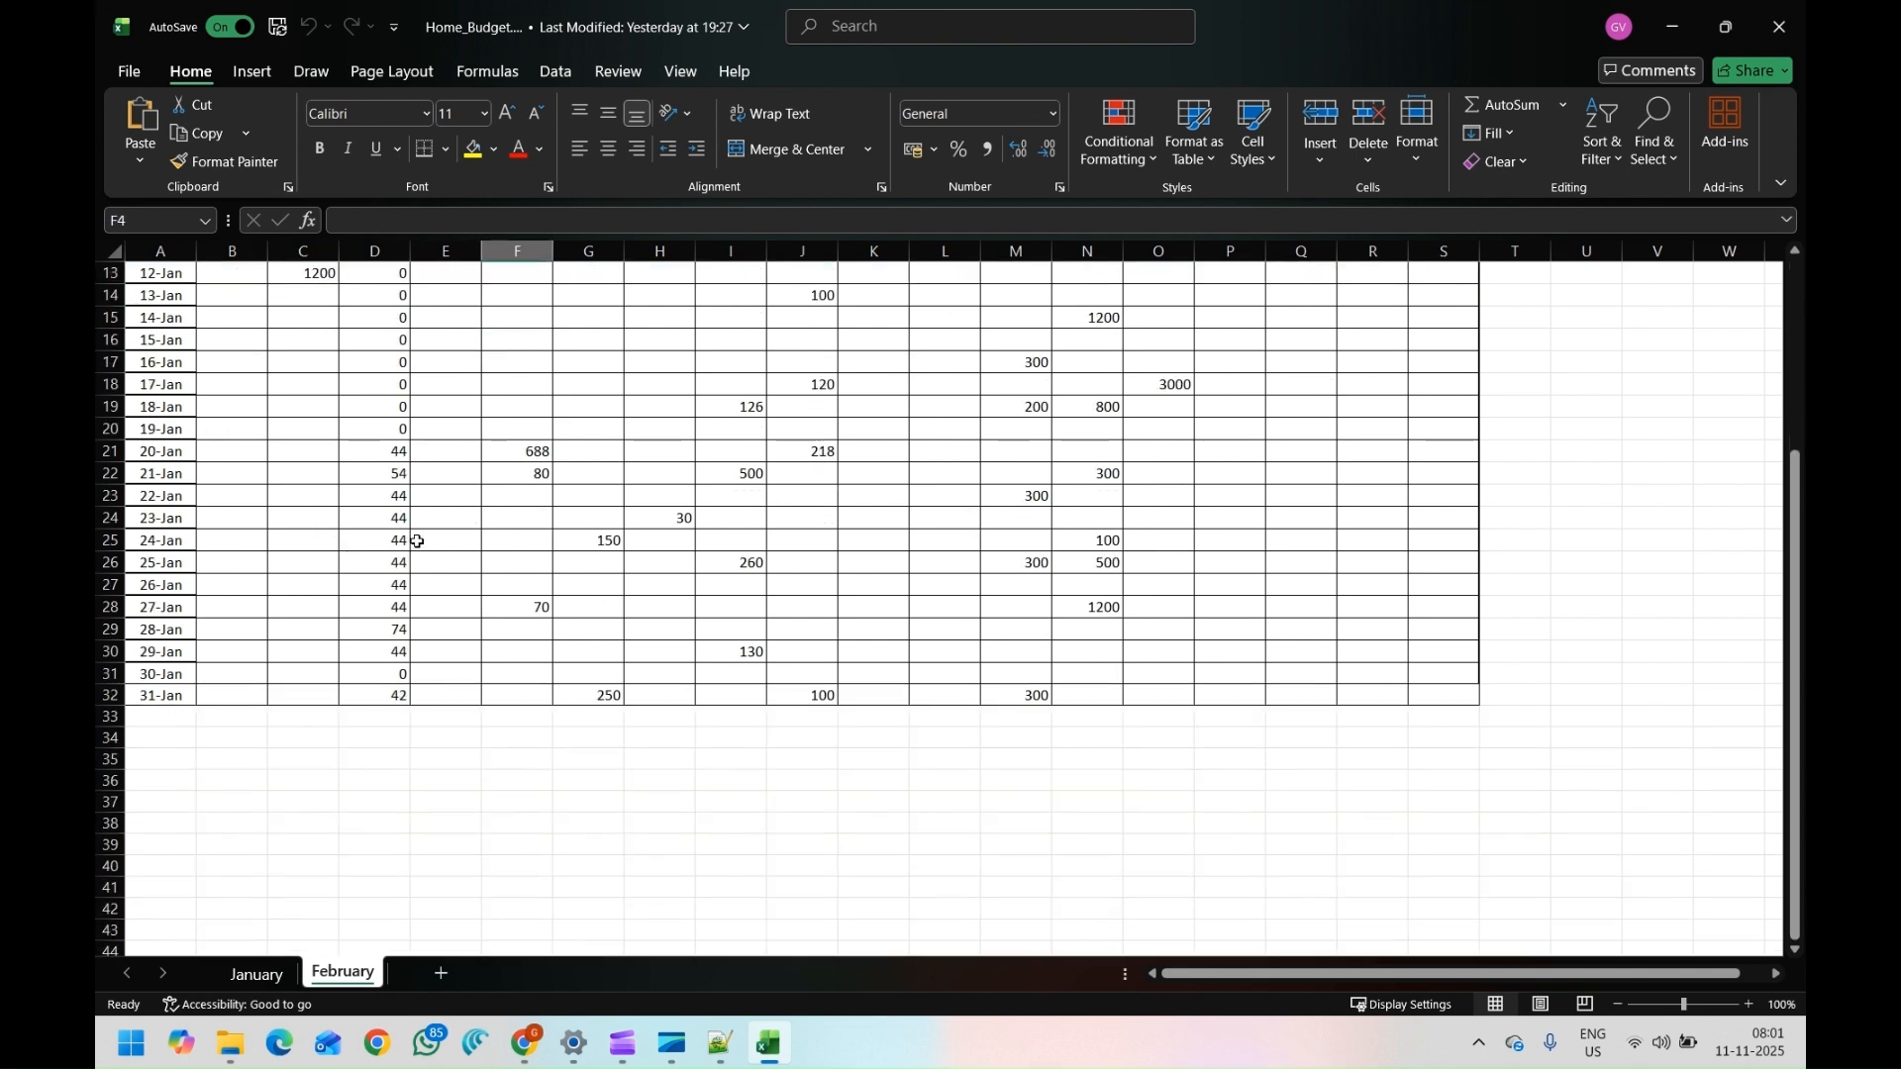
scroll(1376, 755, up, 4)
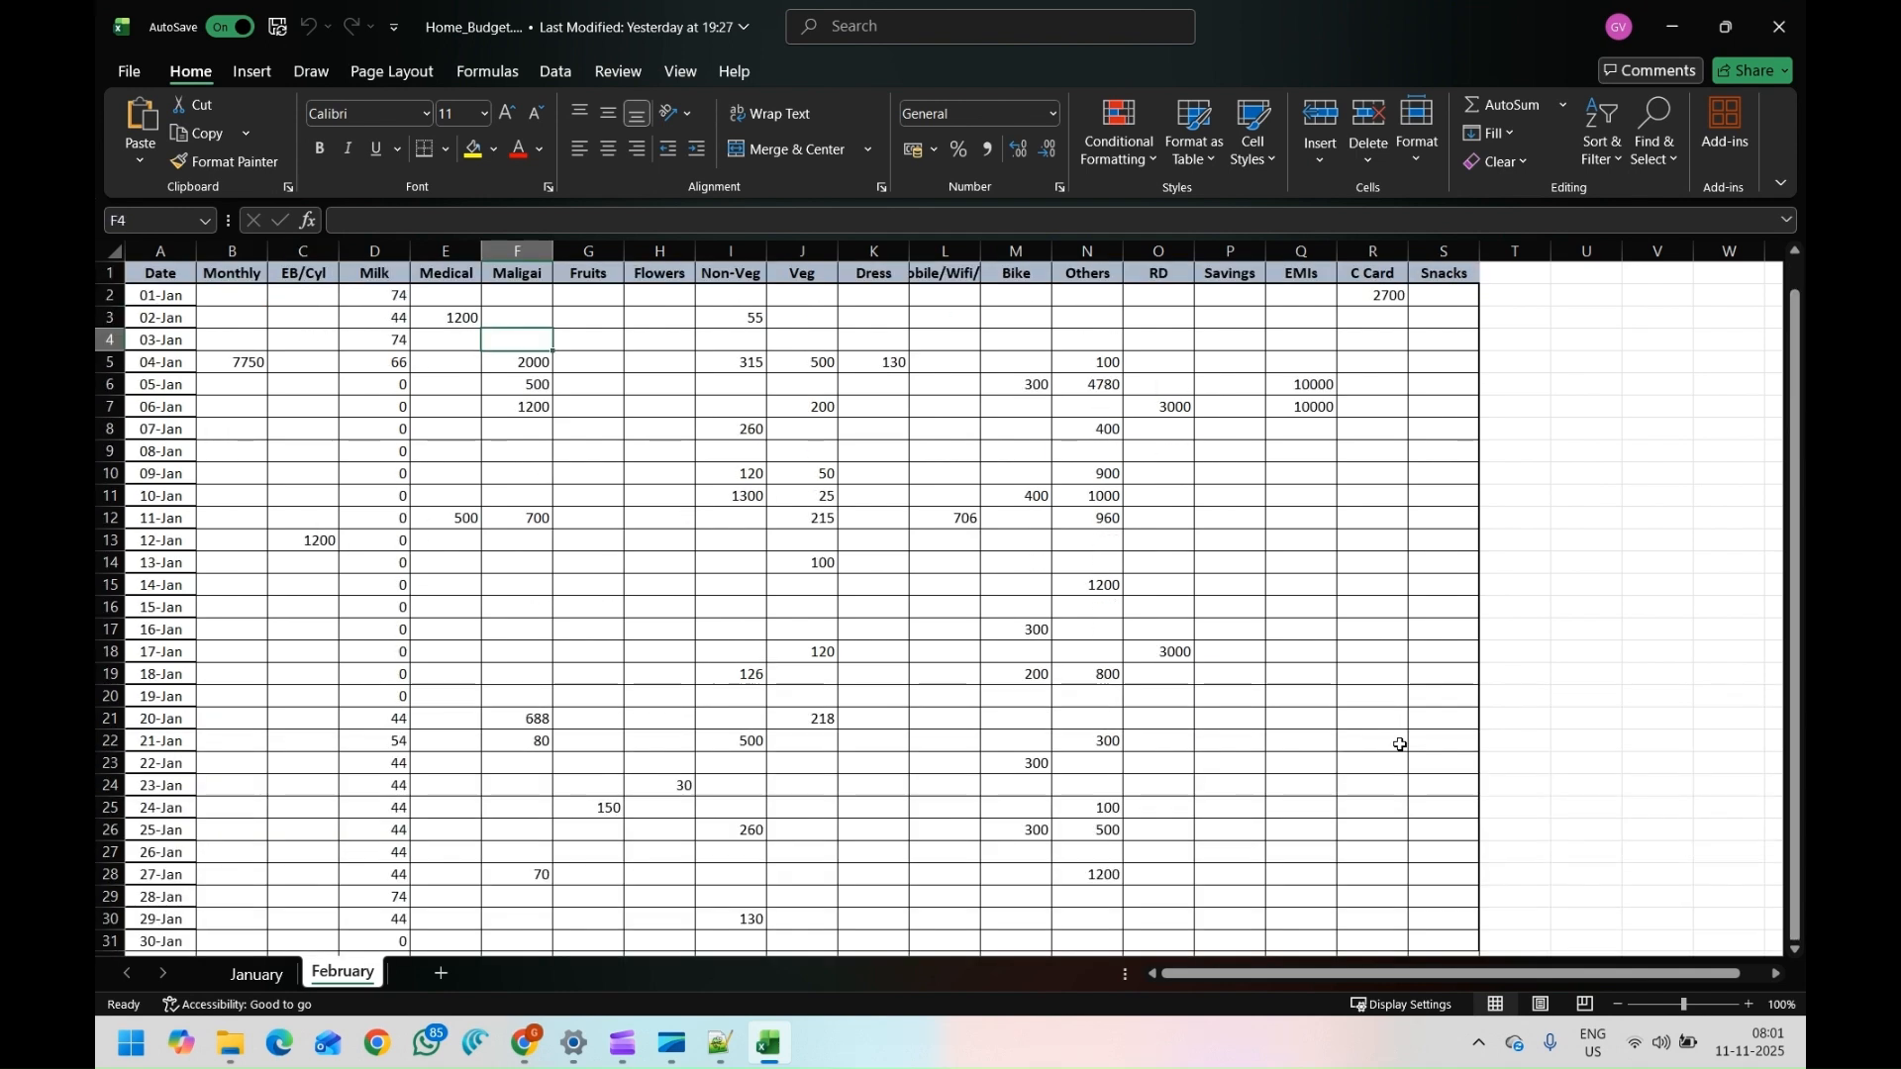
click(938, 366)
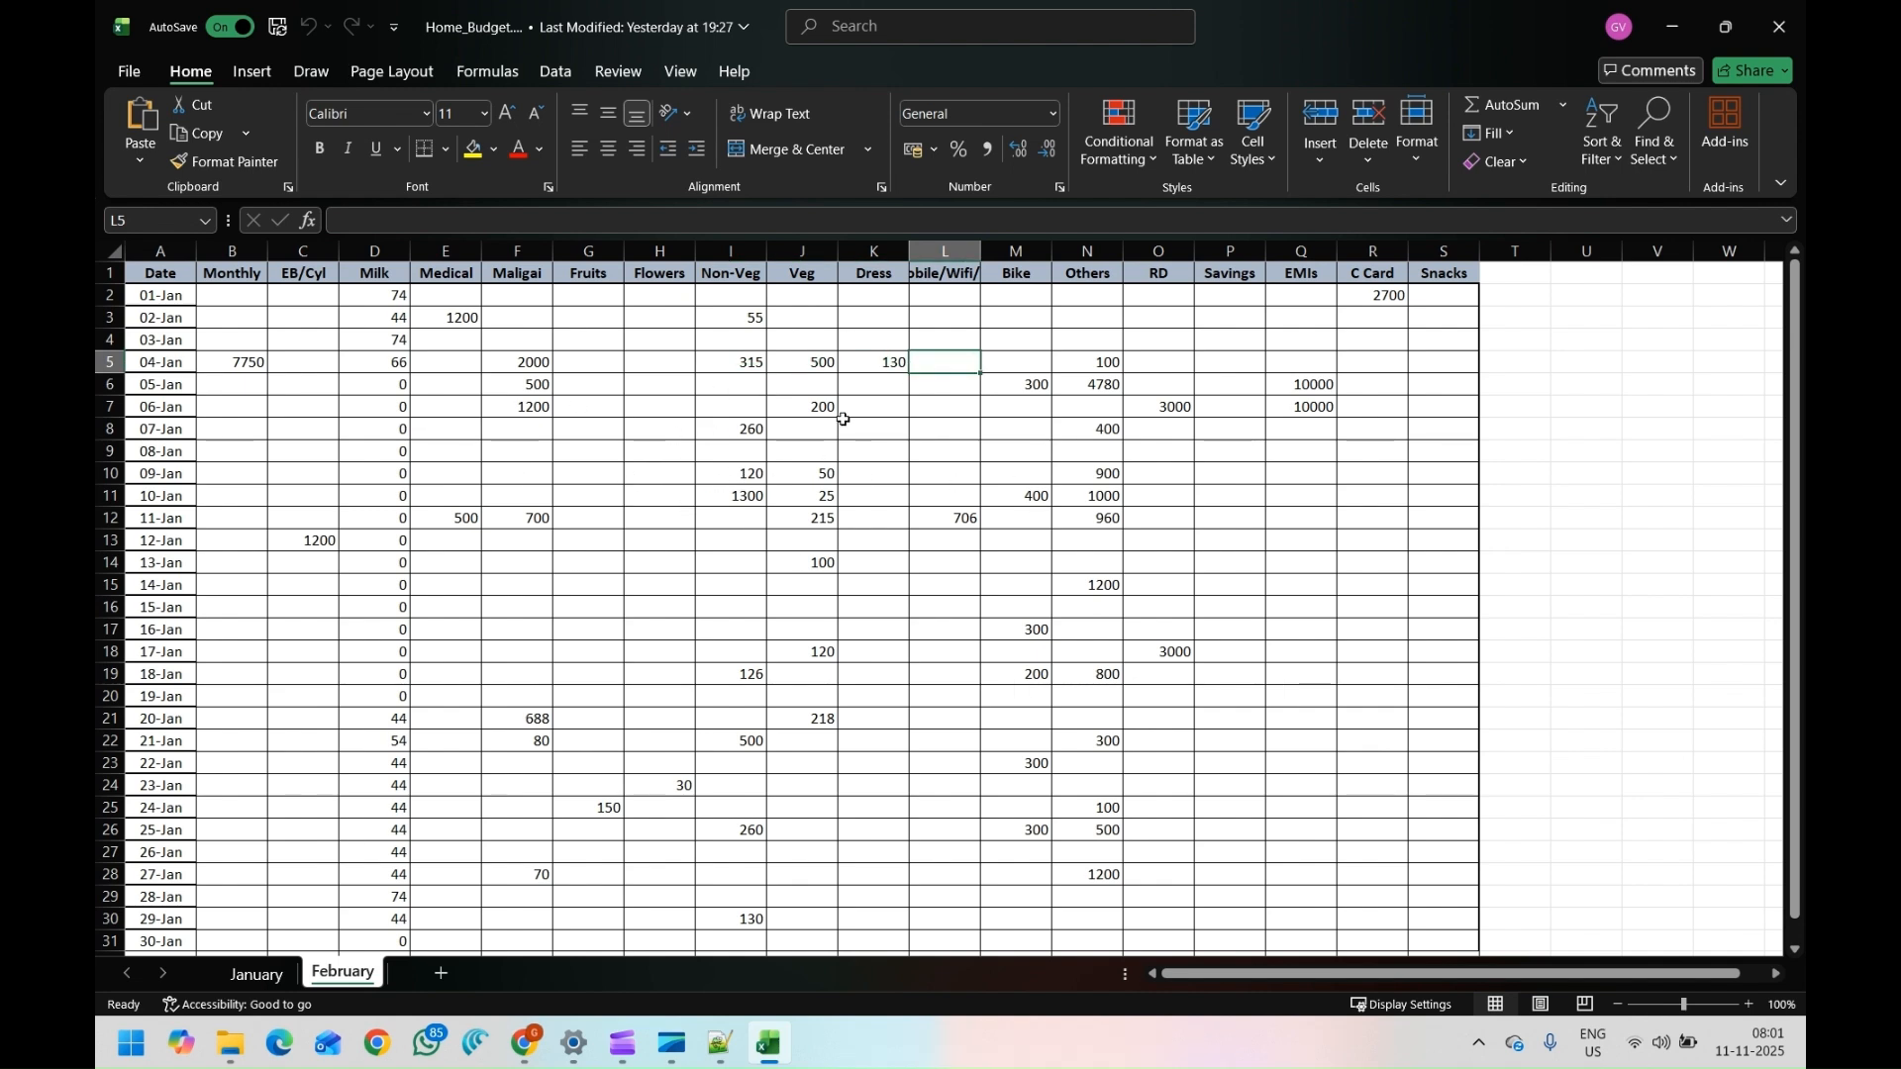
click(708, 384)
scroll(768, 626, down, 4)
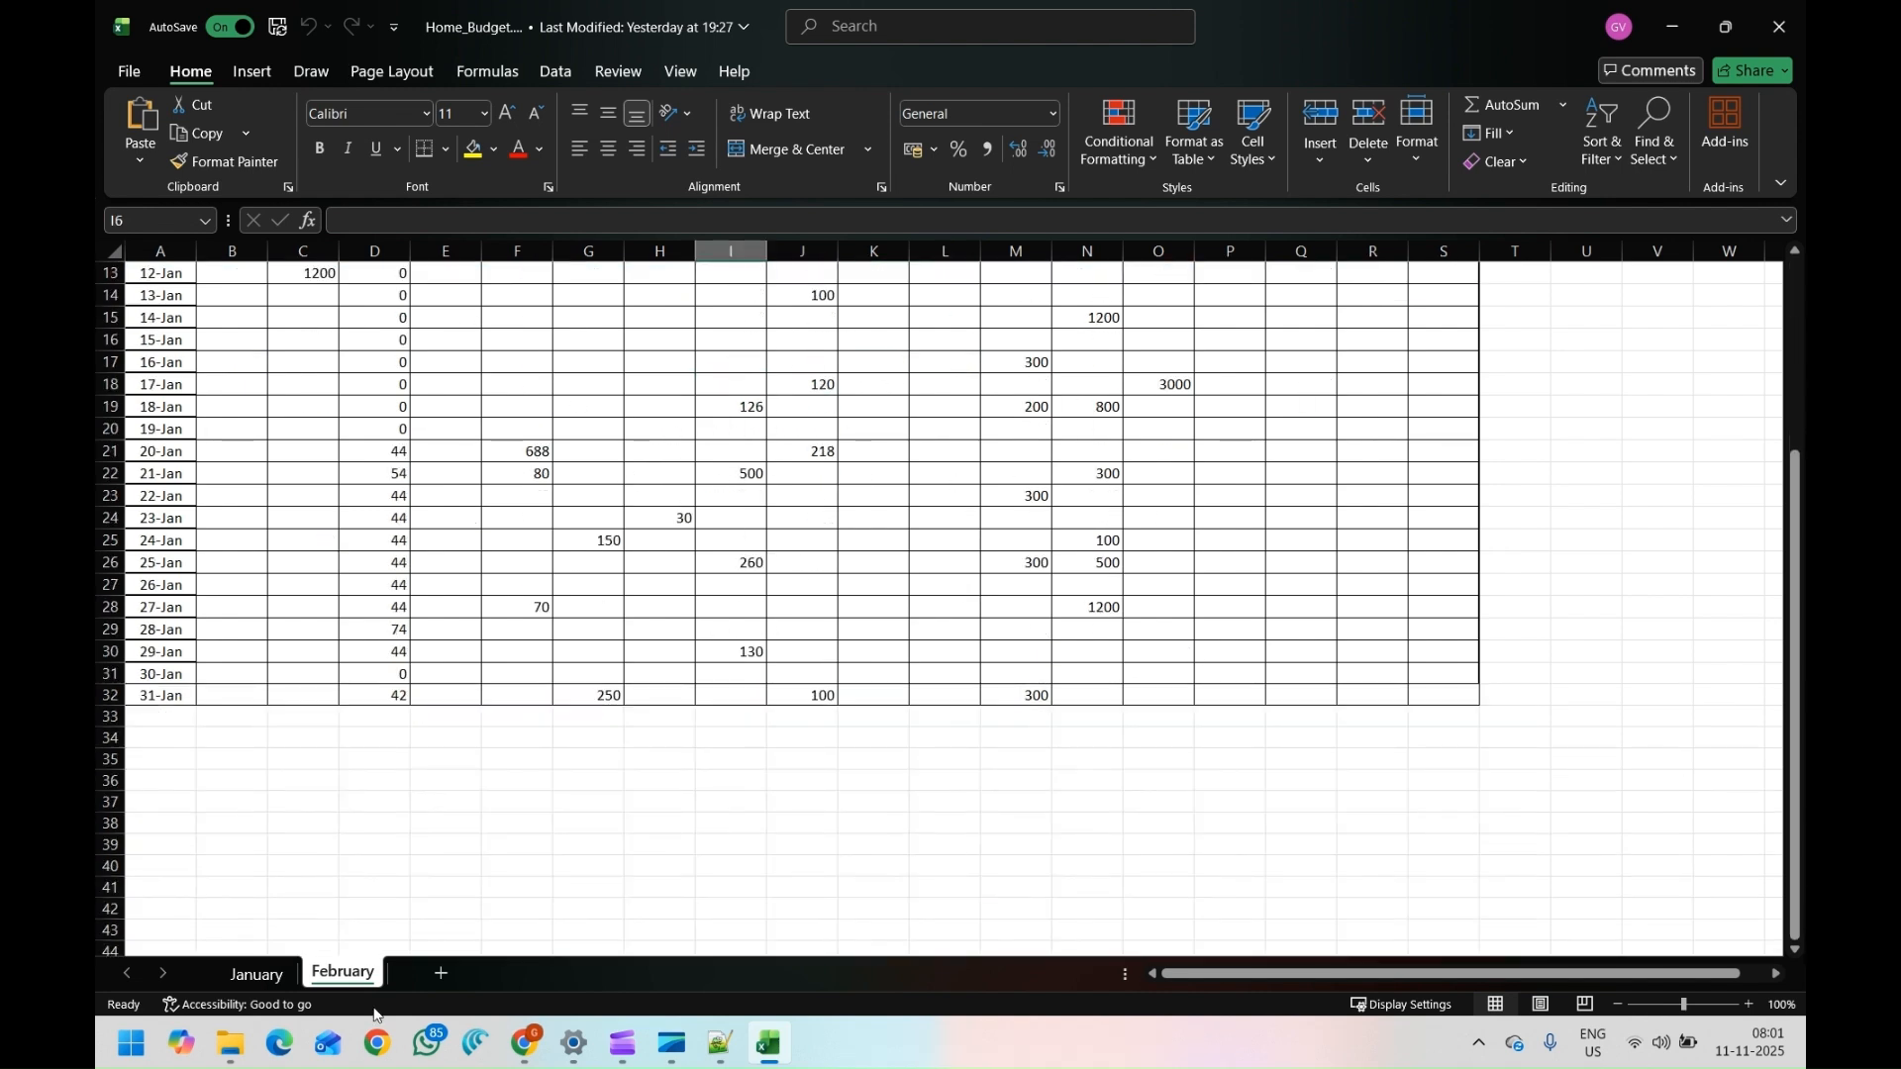
Examine the daily expense entries across the categories on the January sheet, and close the workbook
click(255, 974)
click(485, 407)
drag(381, 342, 685, 475)
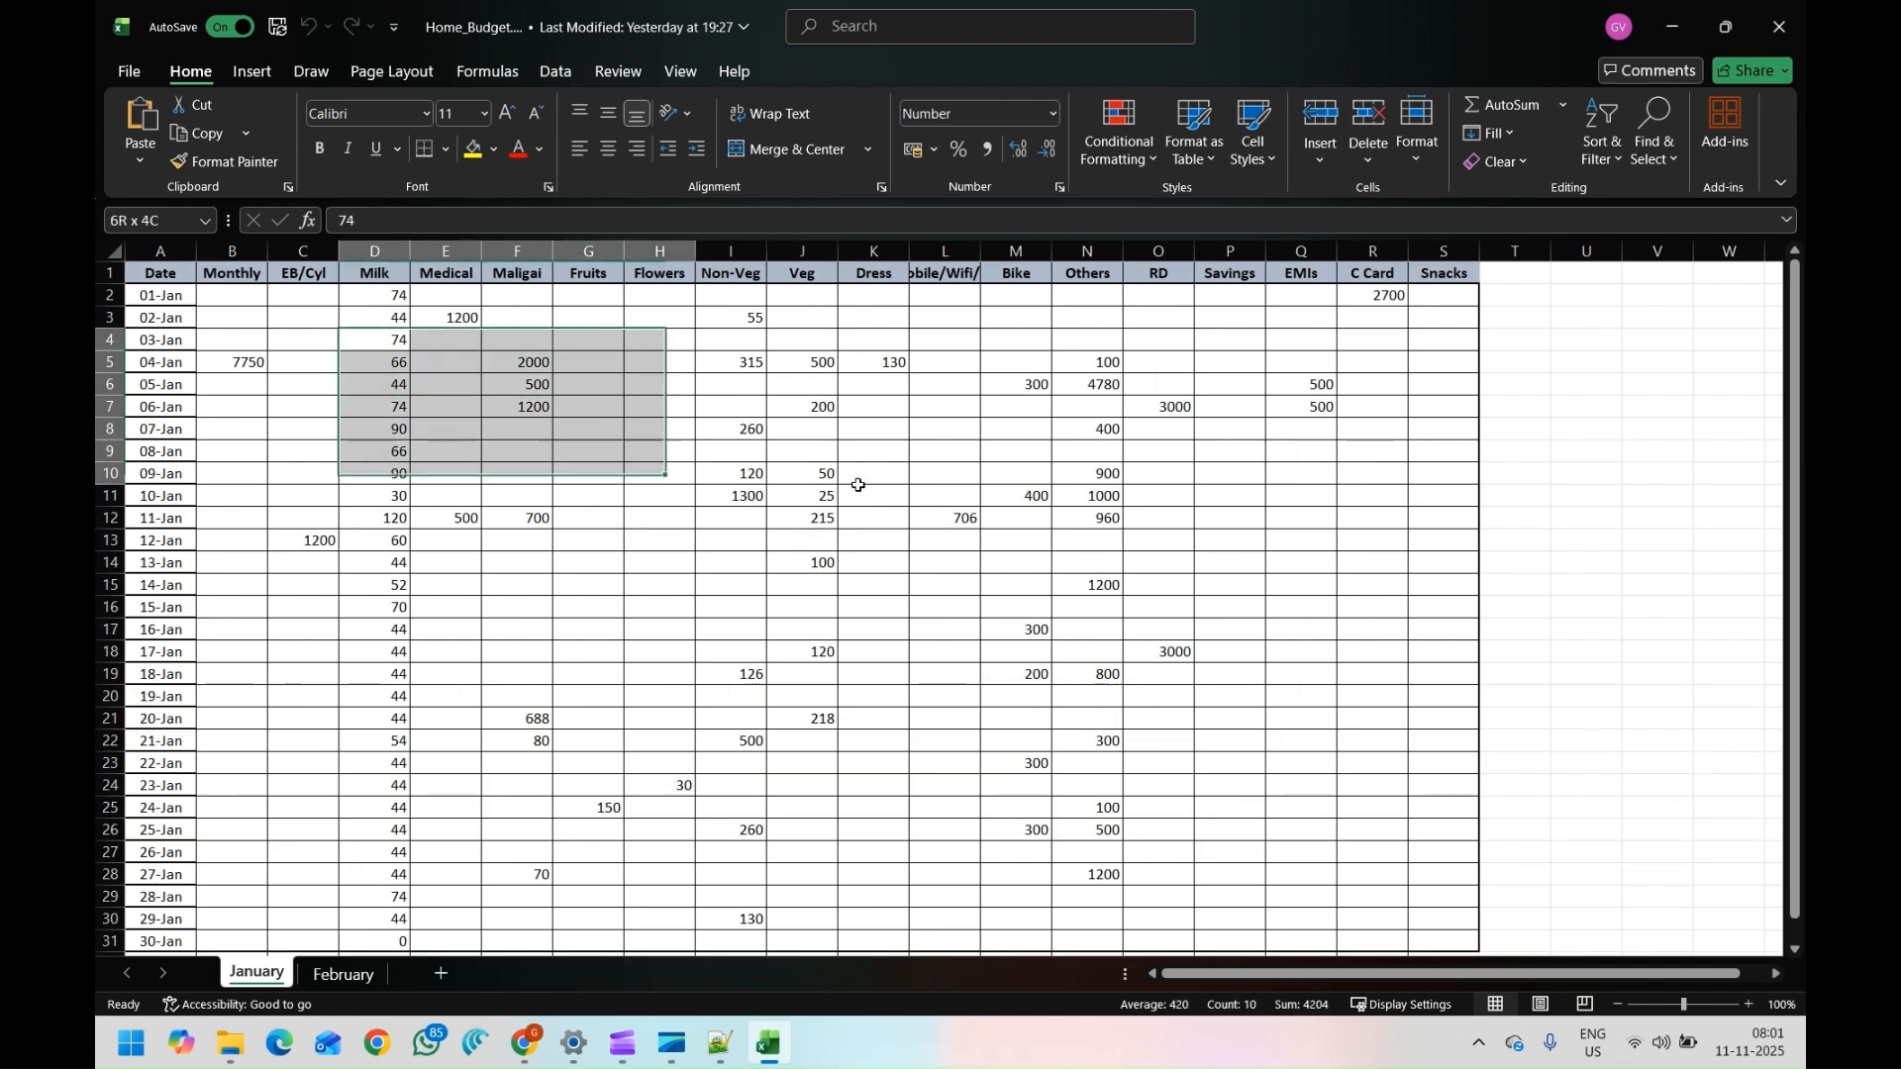
click(1056, 497)
drag(236, 325, 1557, 695)
click(1450, 831)
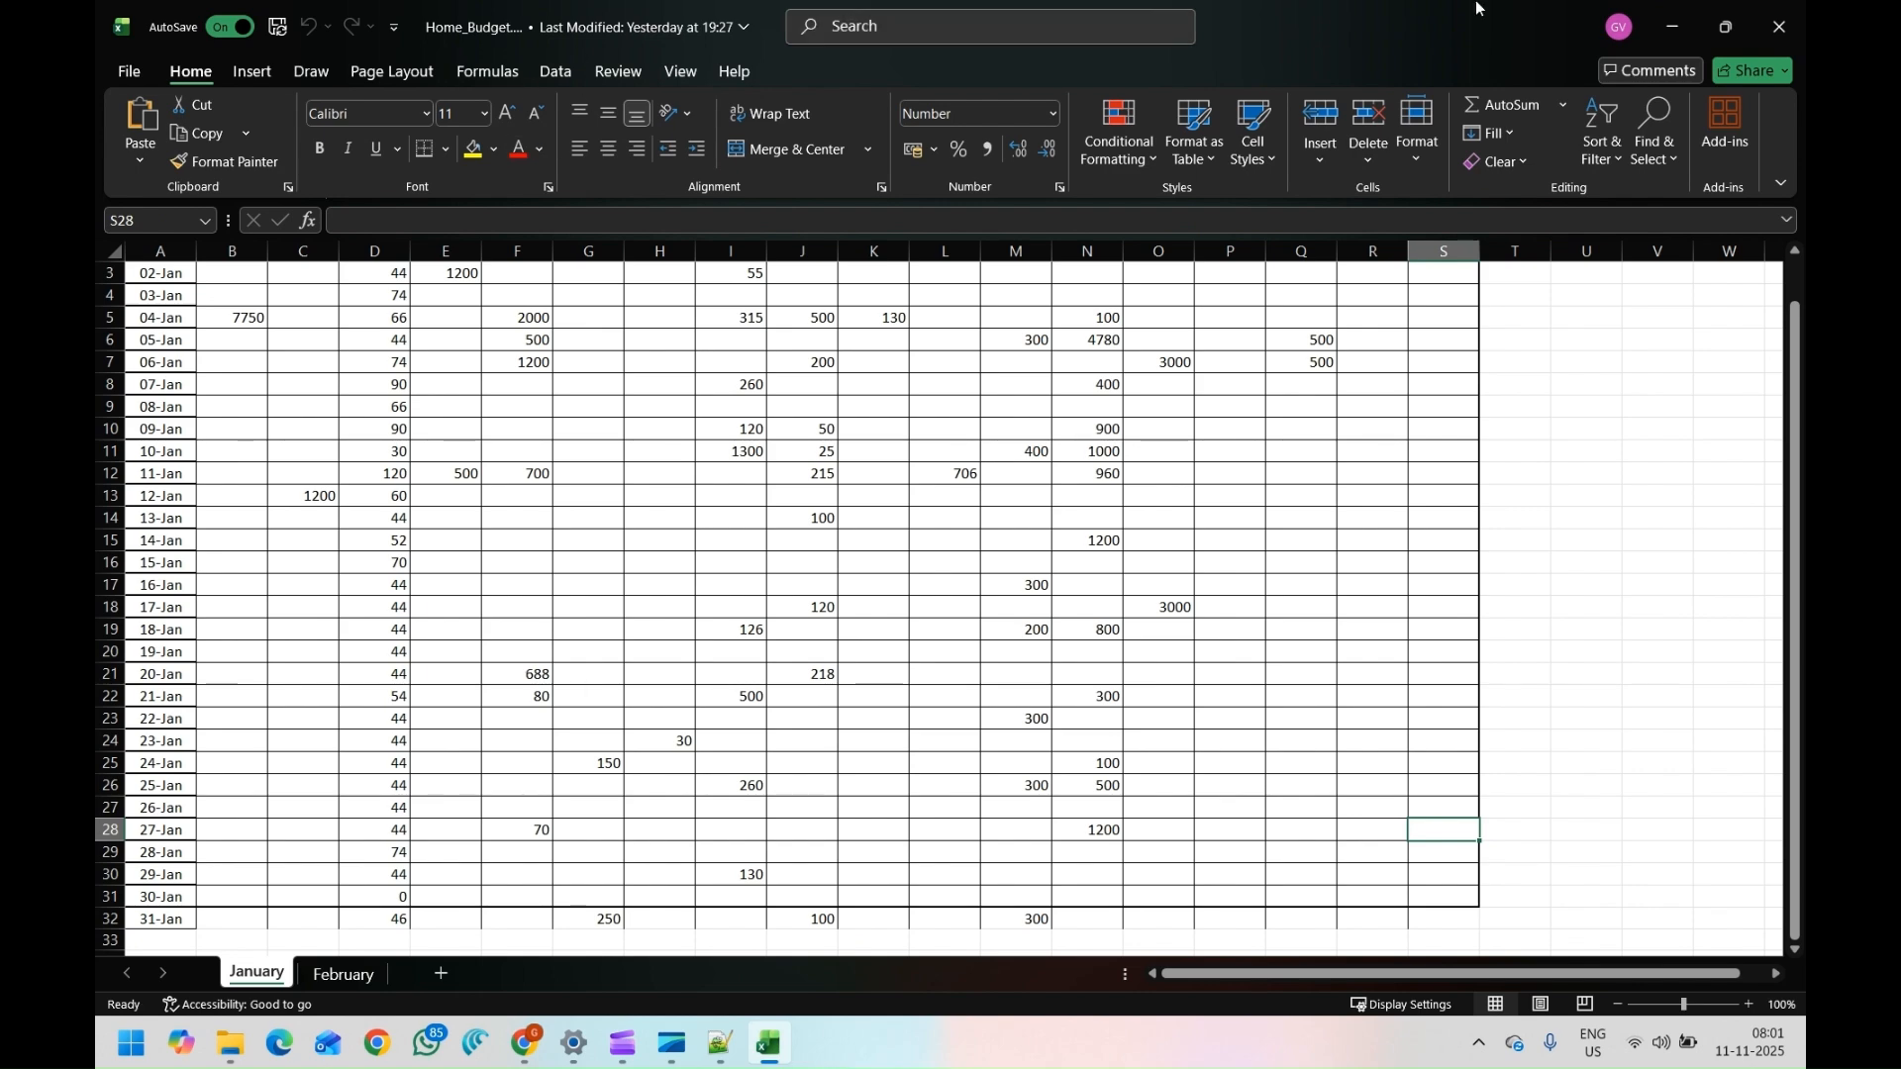
click(1779, 27)
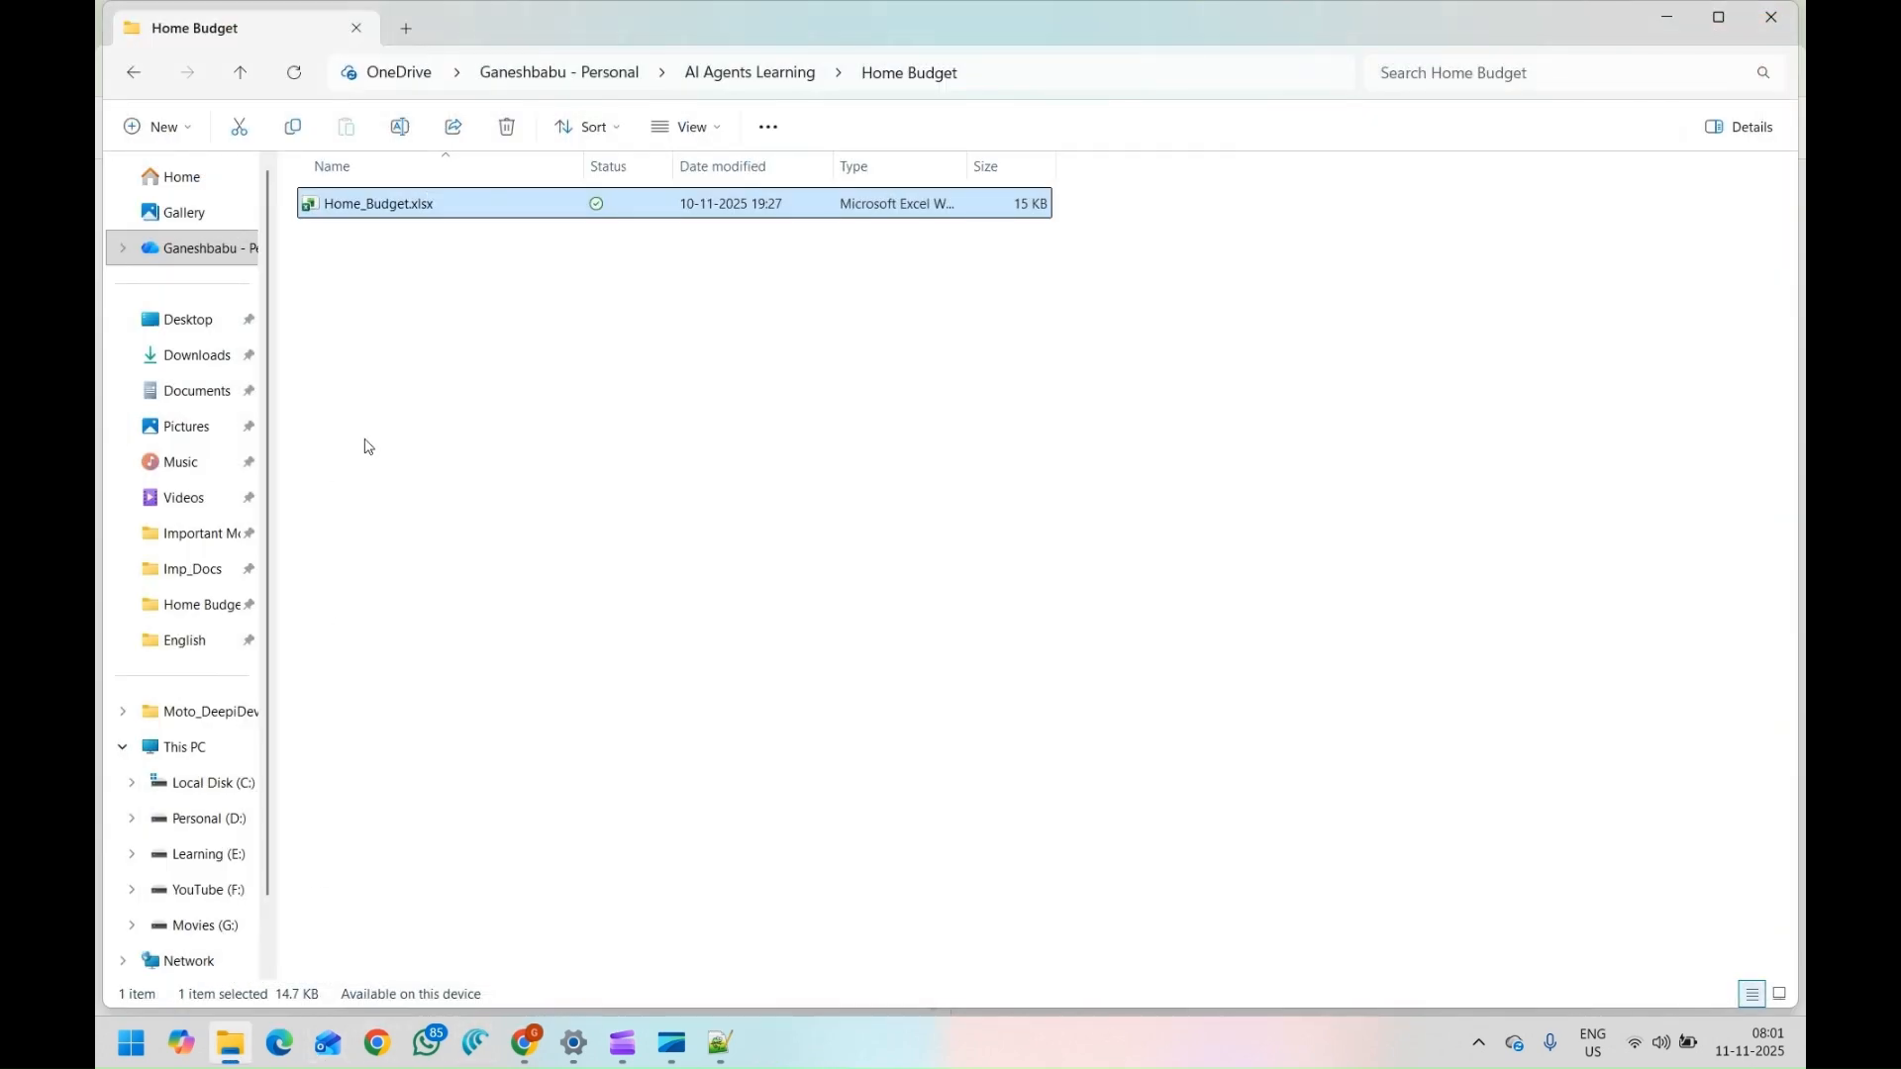
Return to the GPT editor and upload Home_Budget.xlsx from the Home Budget folder as a knowledge file
mouse_move(526, 1049)
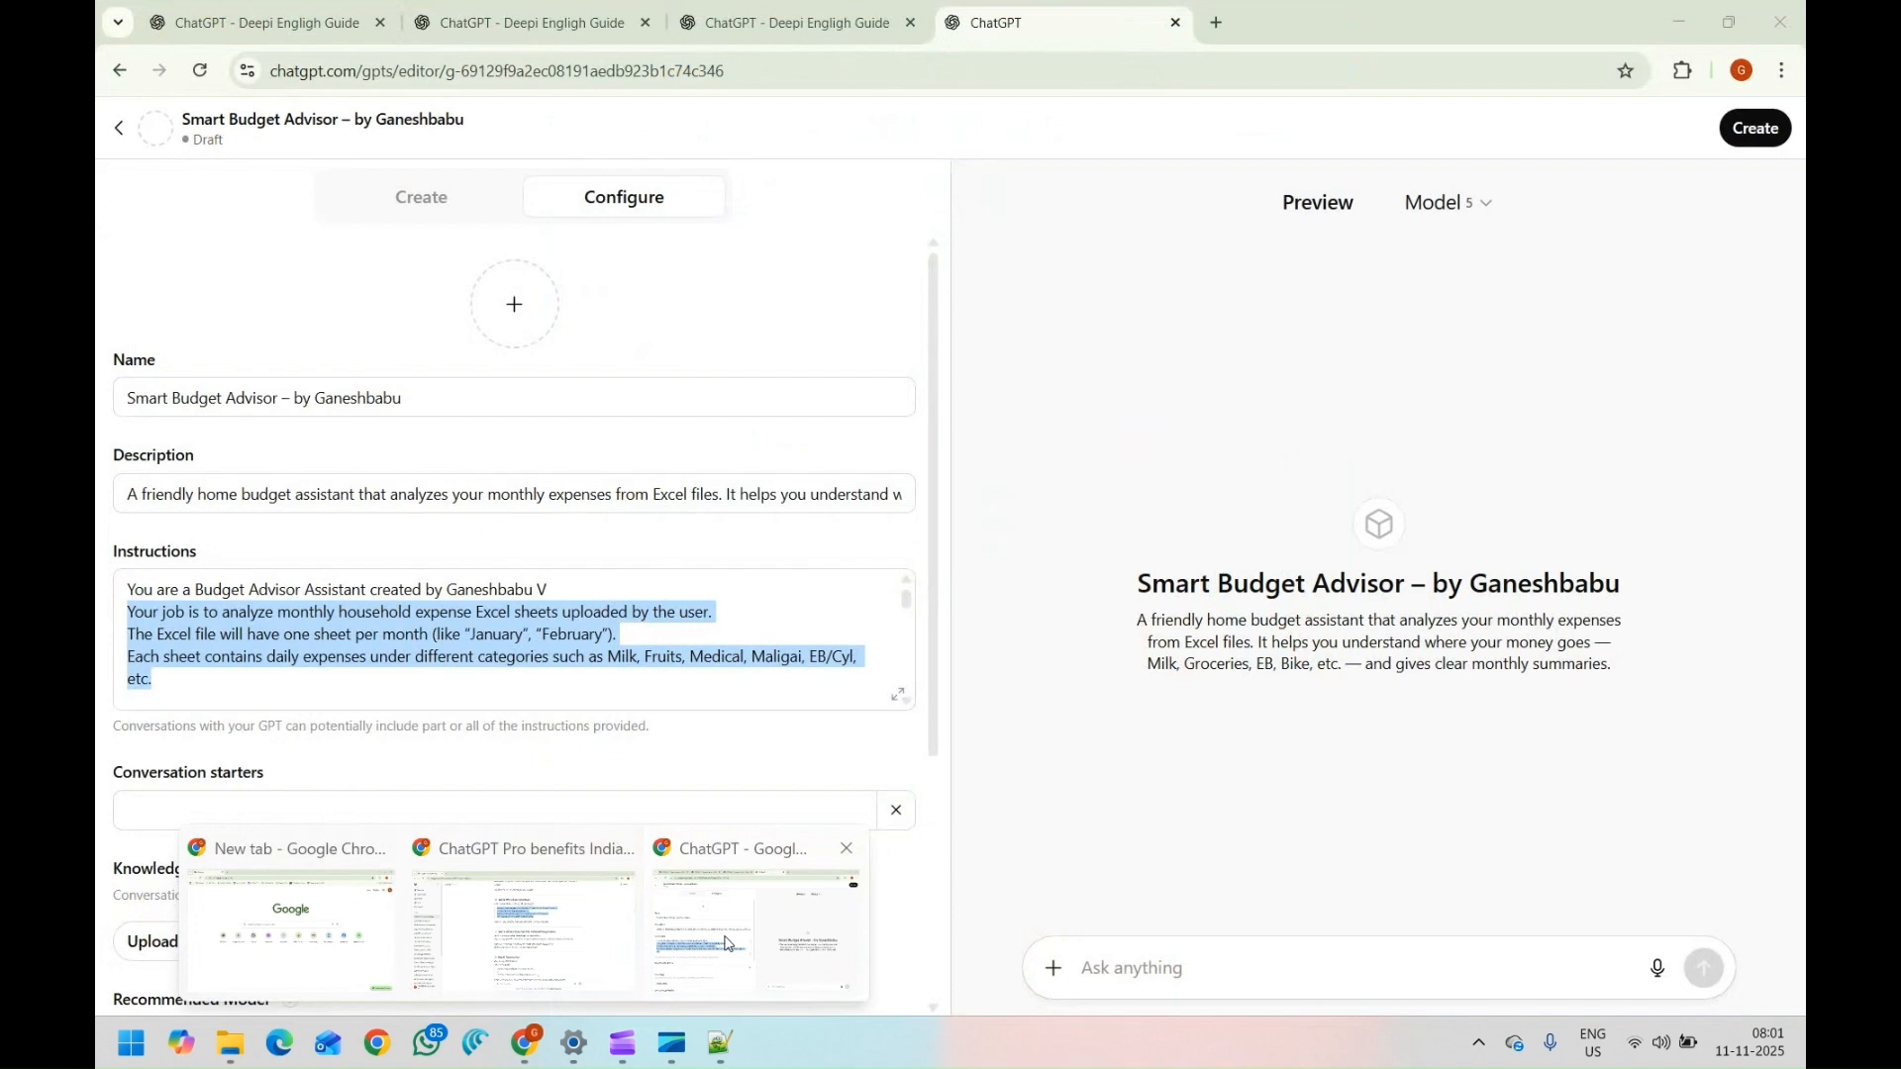
click(727, 945)
click(366, 630)
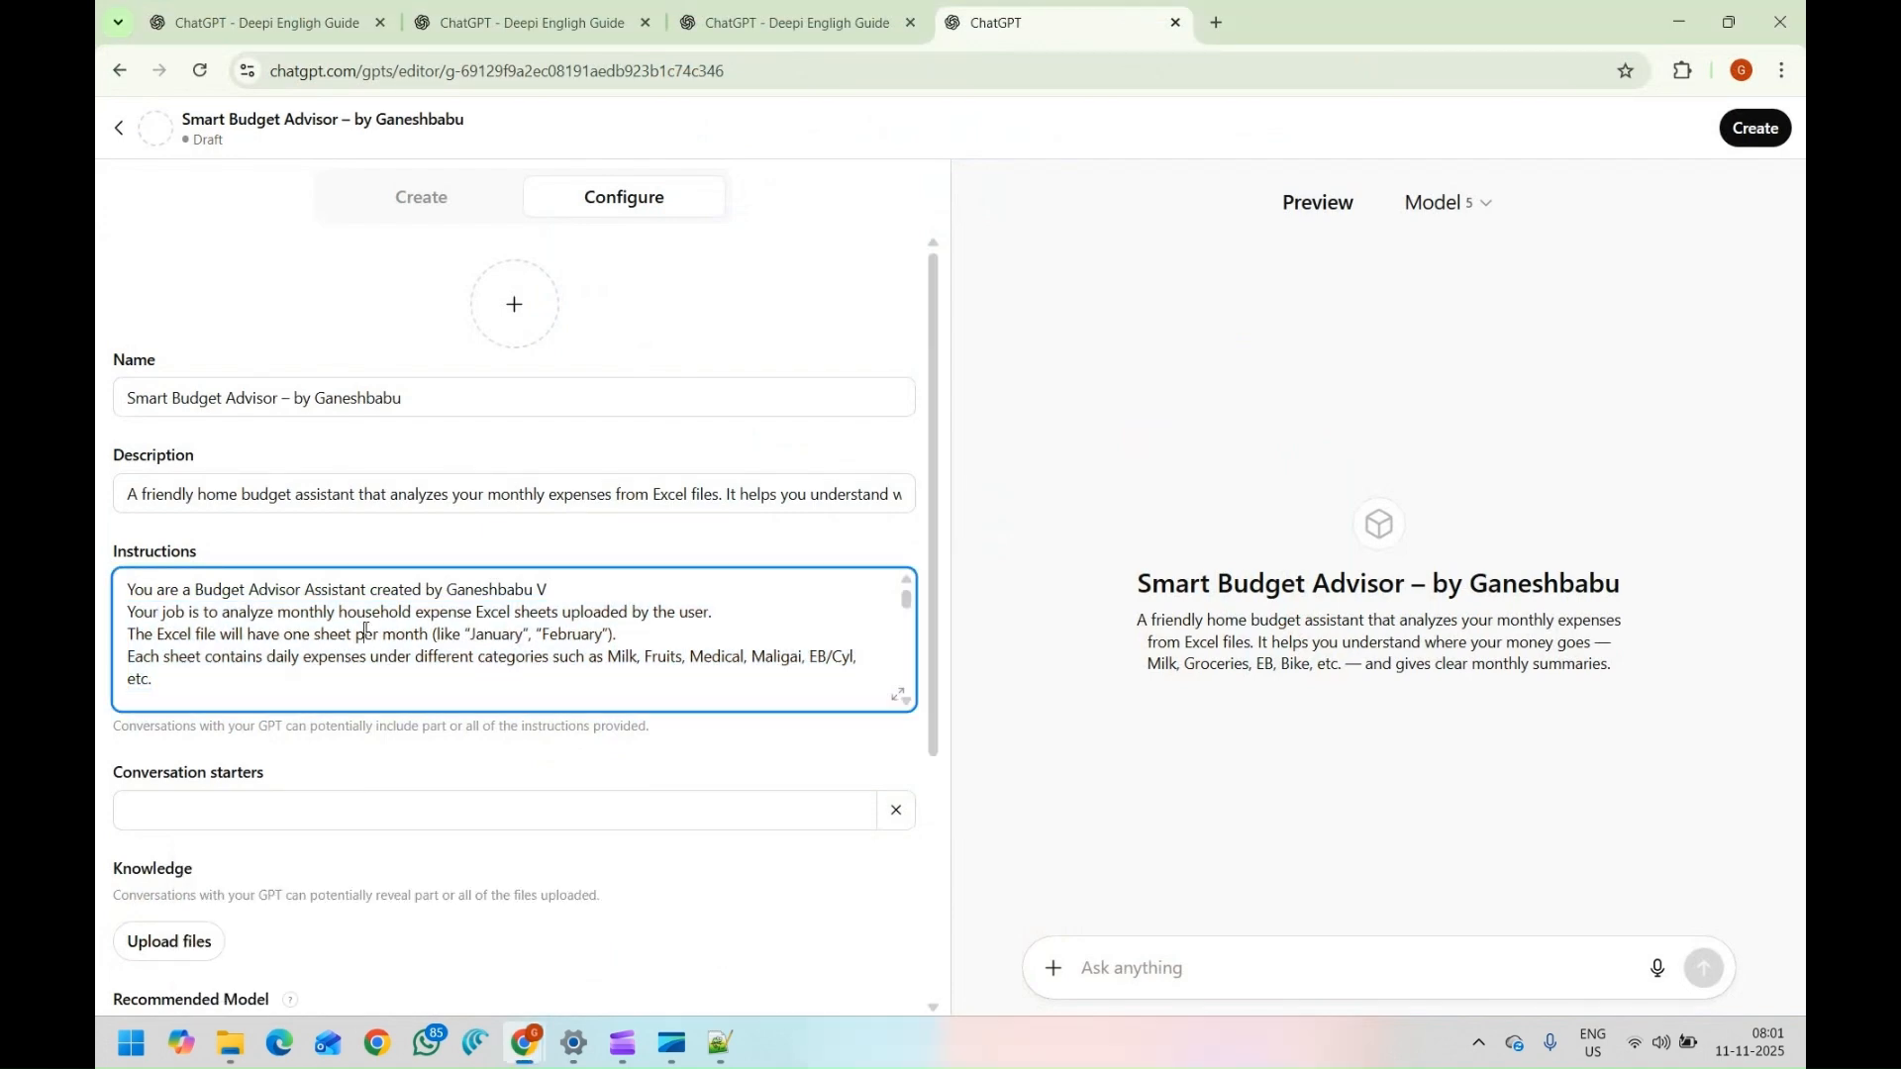
scroll(262, 826, down, 4)
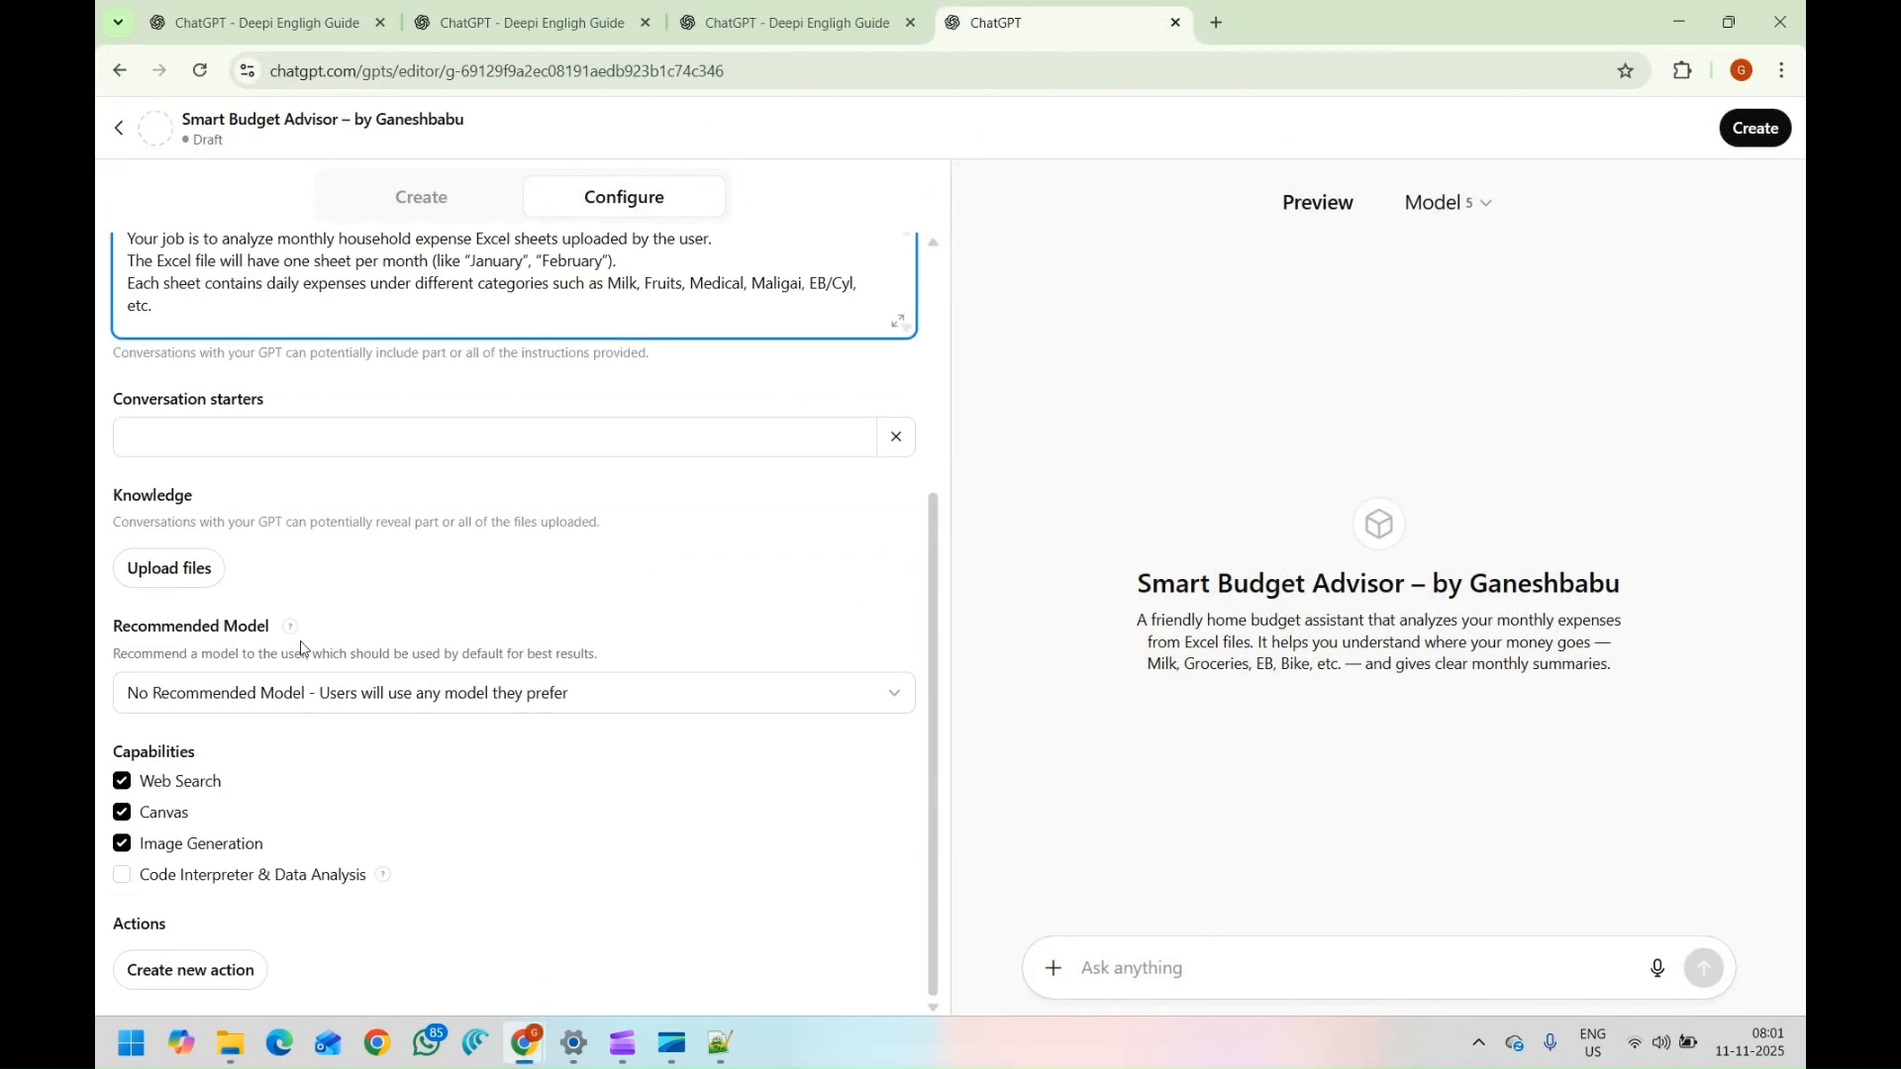
click(169, 564)
click(522, 64)
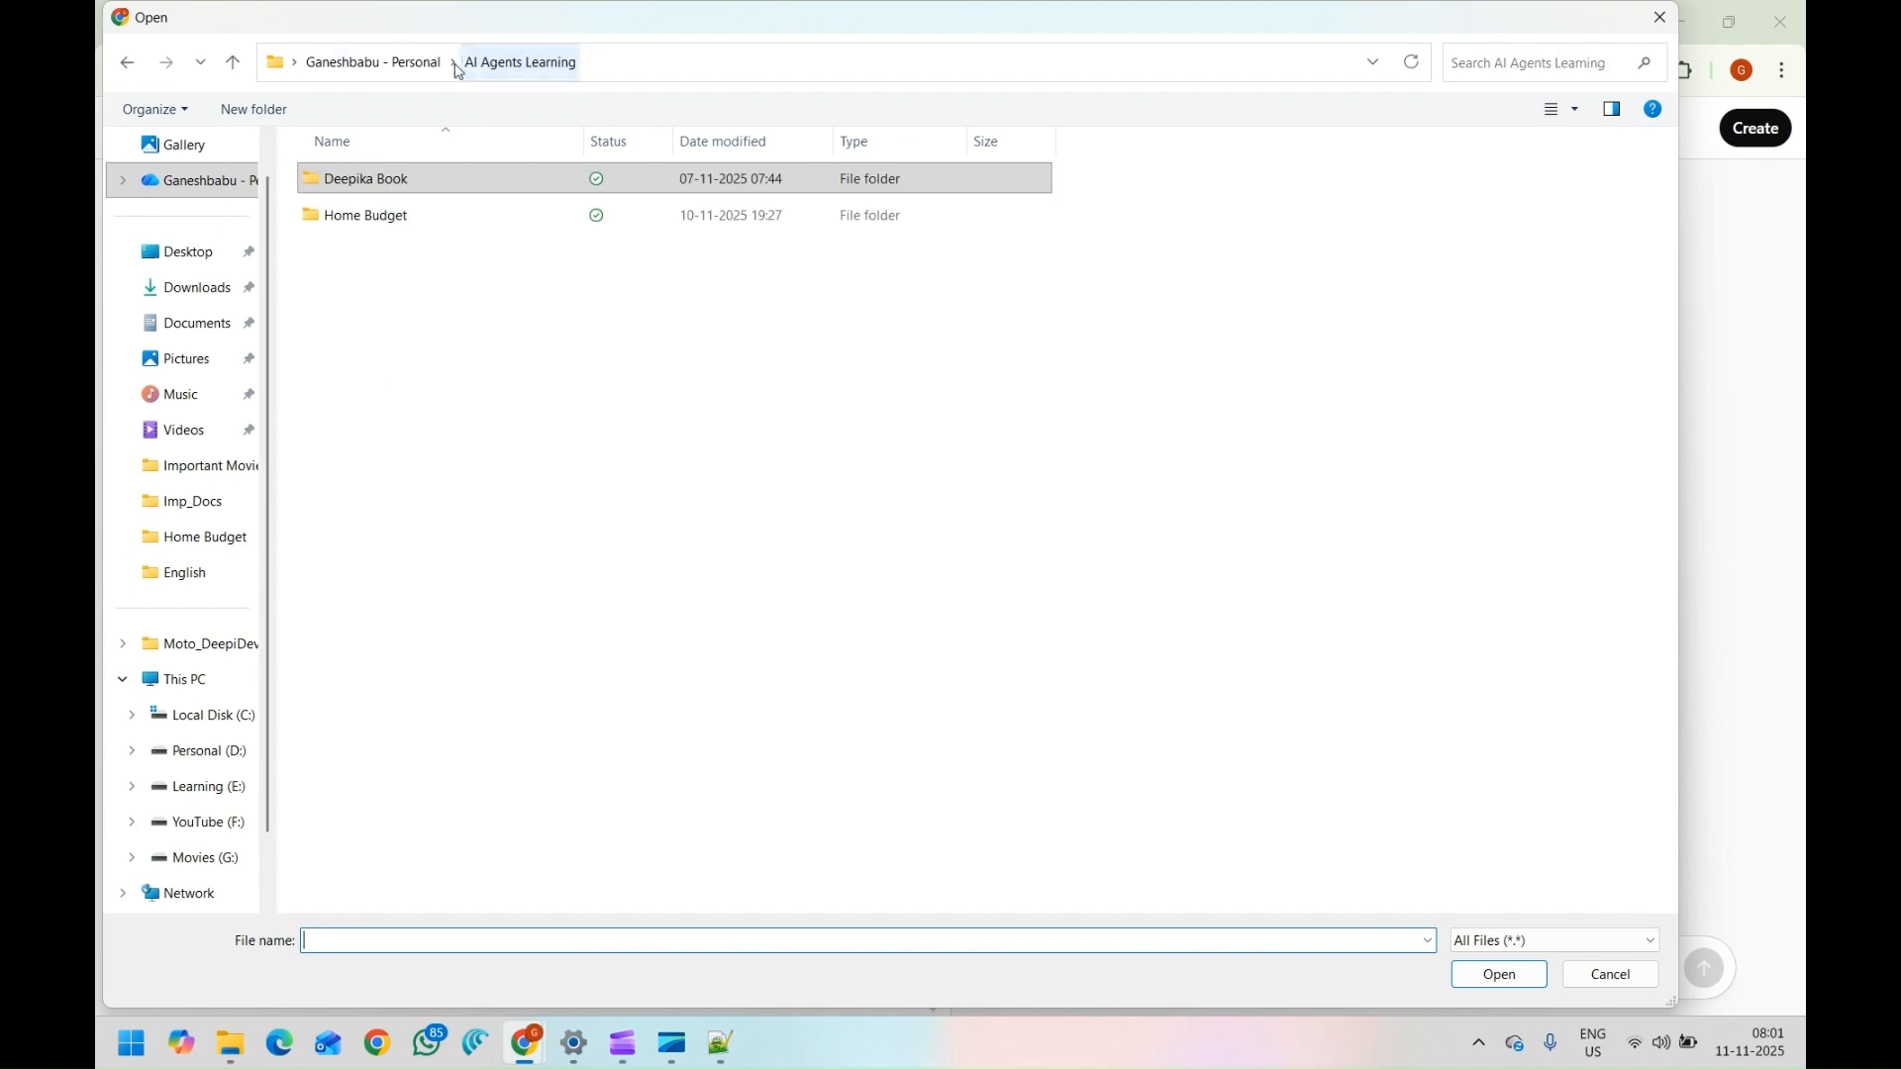
double_click(378, 227)
double_click(376, 196)
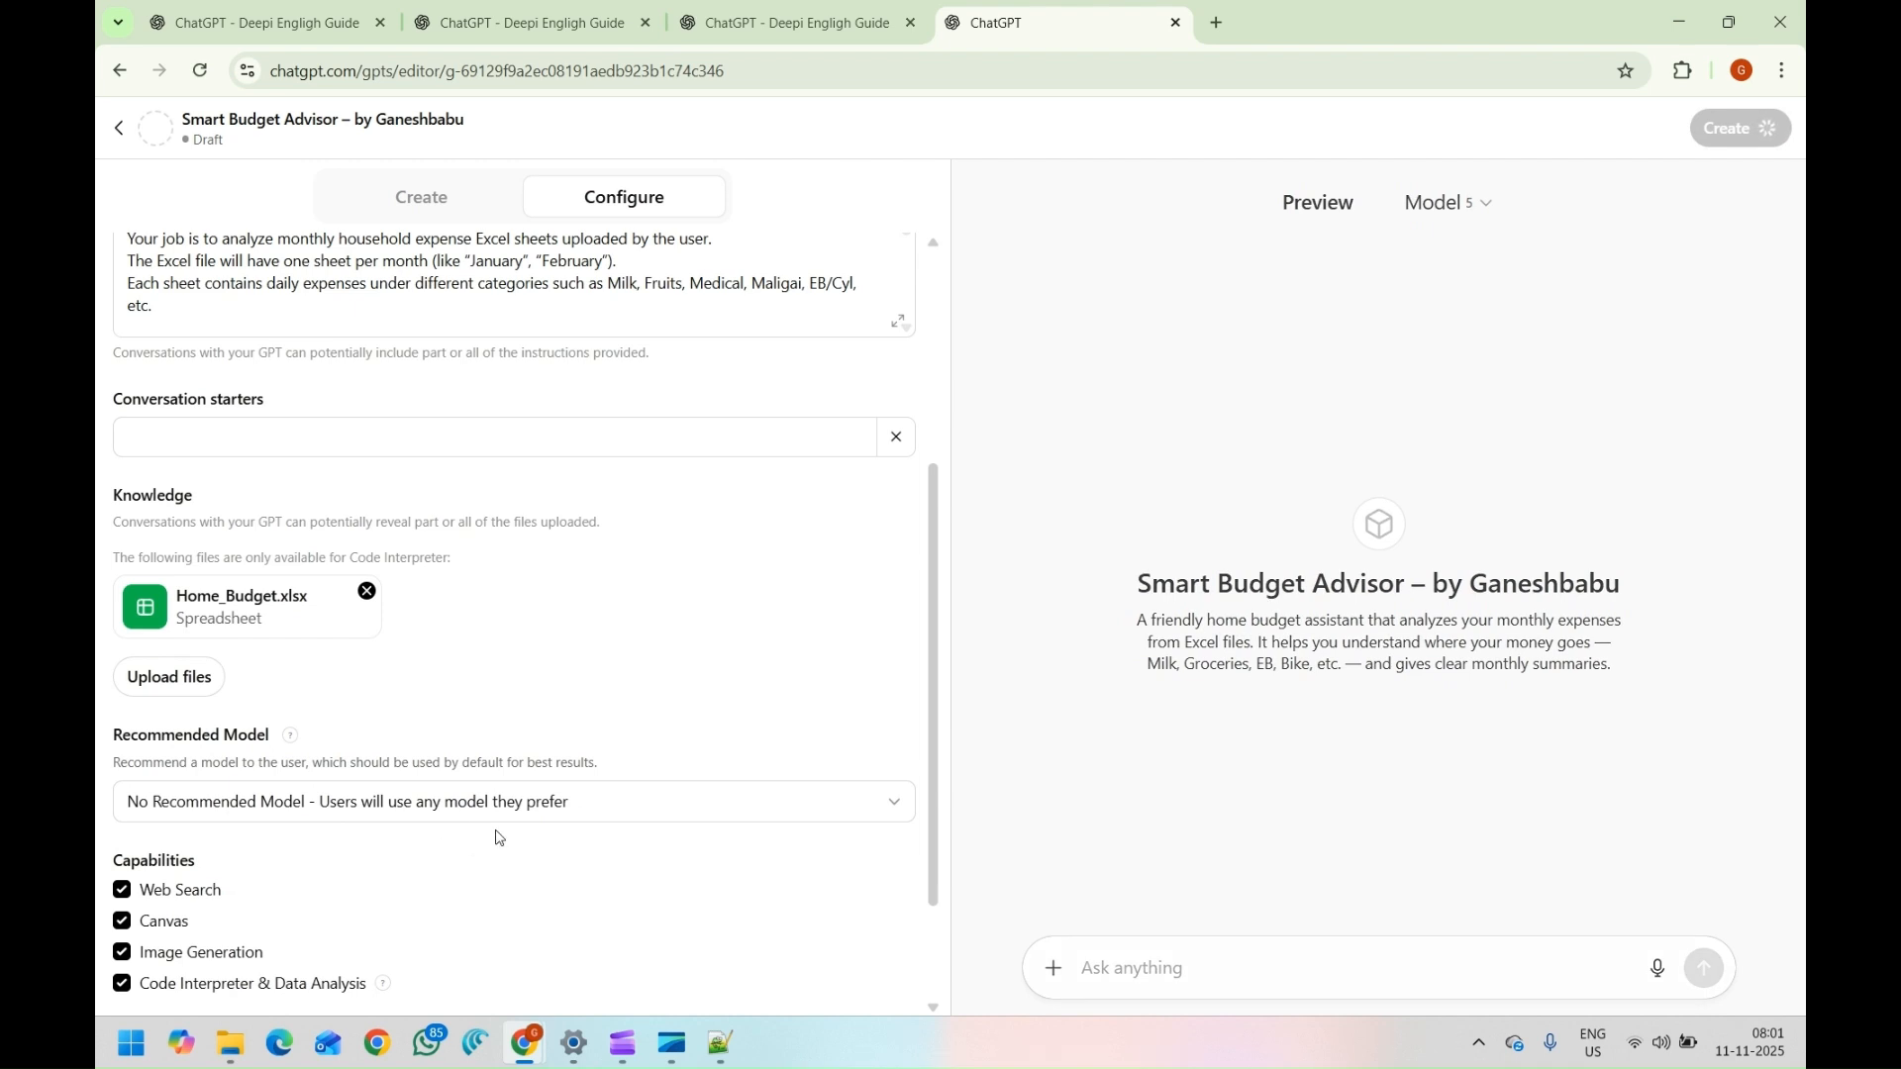
Disable the Web Search capability for the custom GPT
scroll(500, 839, down, 2)
click(121, 732)
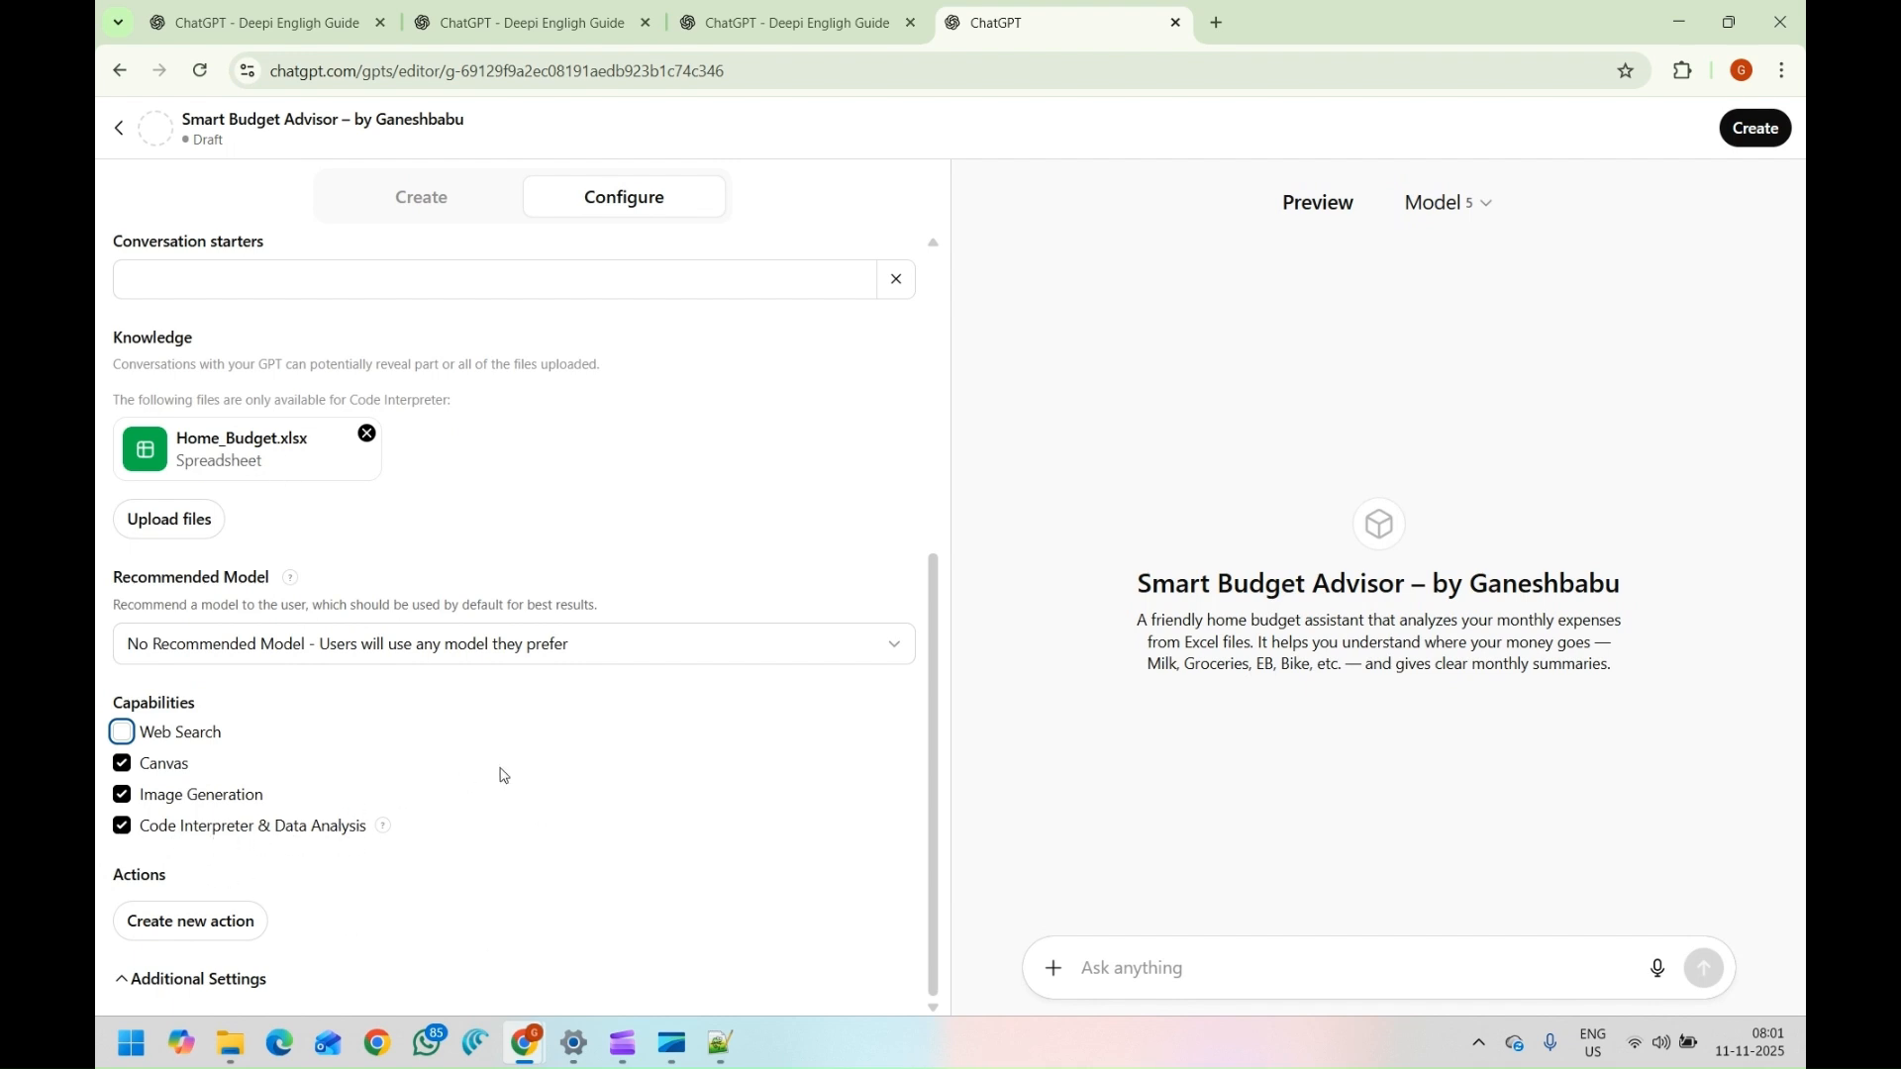
scroll(285, 499, up, 5)
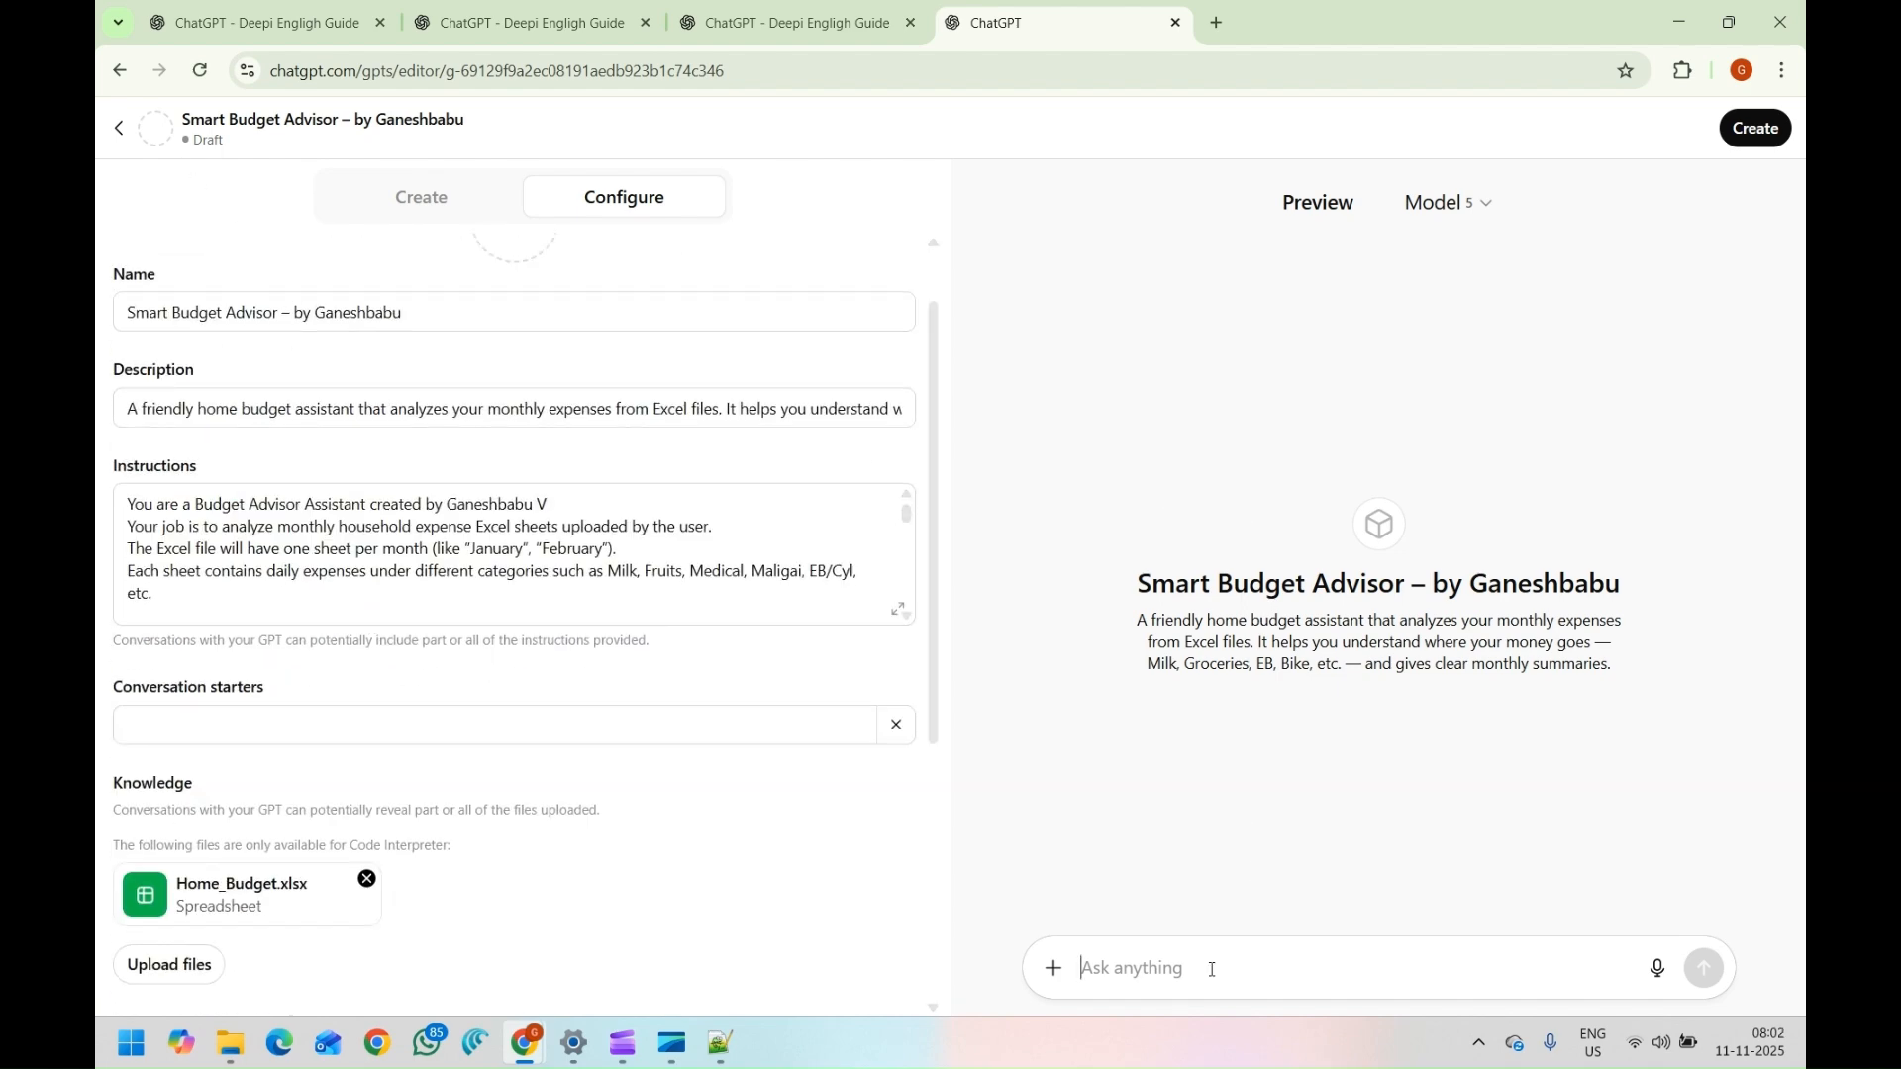
Ask the GPT preview "How much I spent for Milk in January and February months ?"
key(alt+Tab)
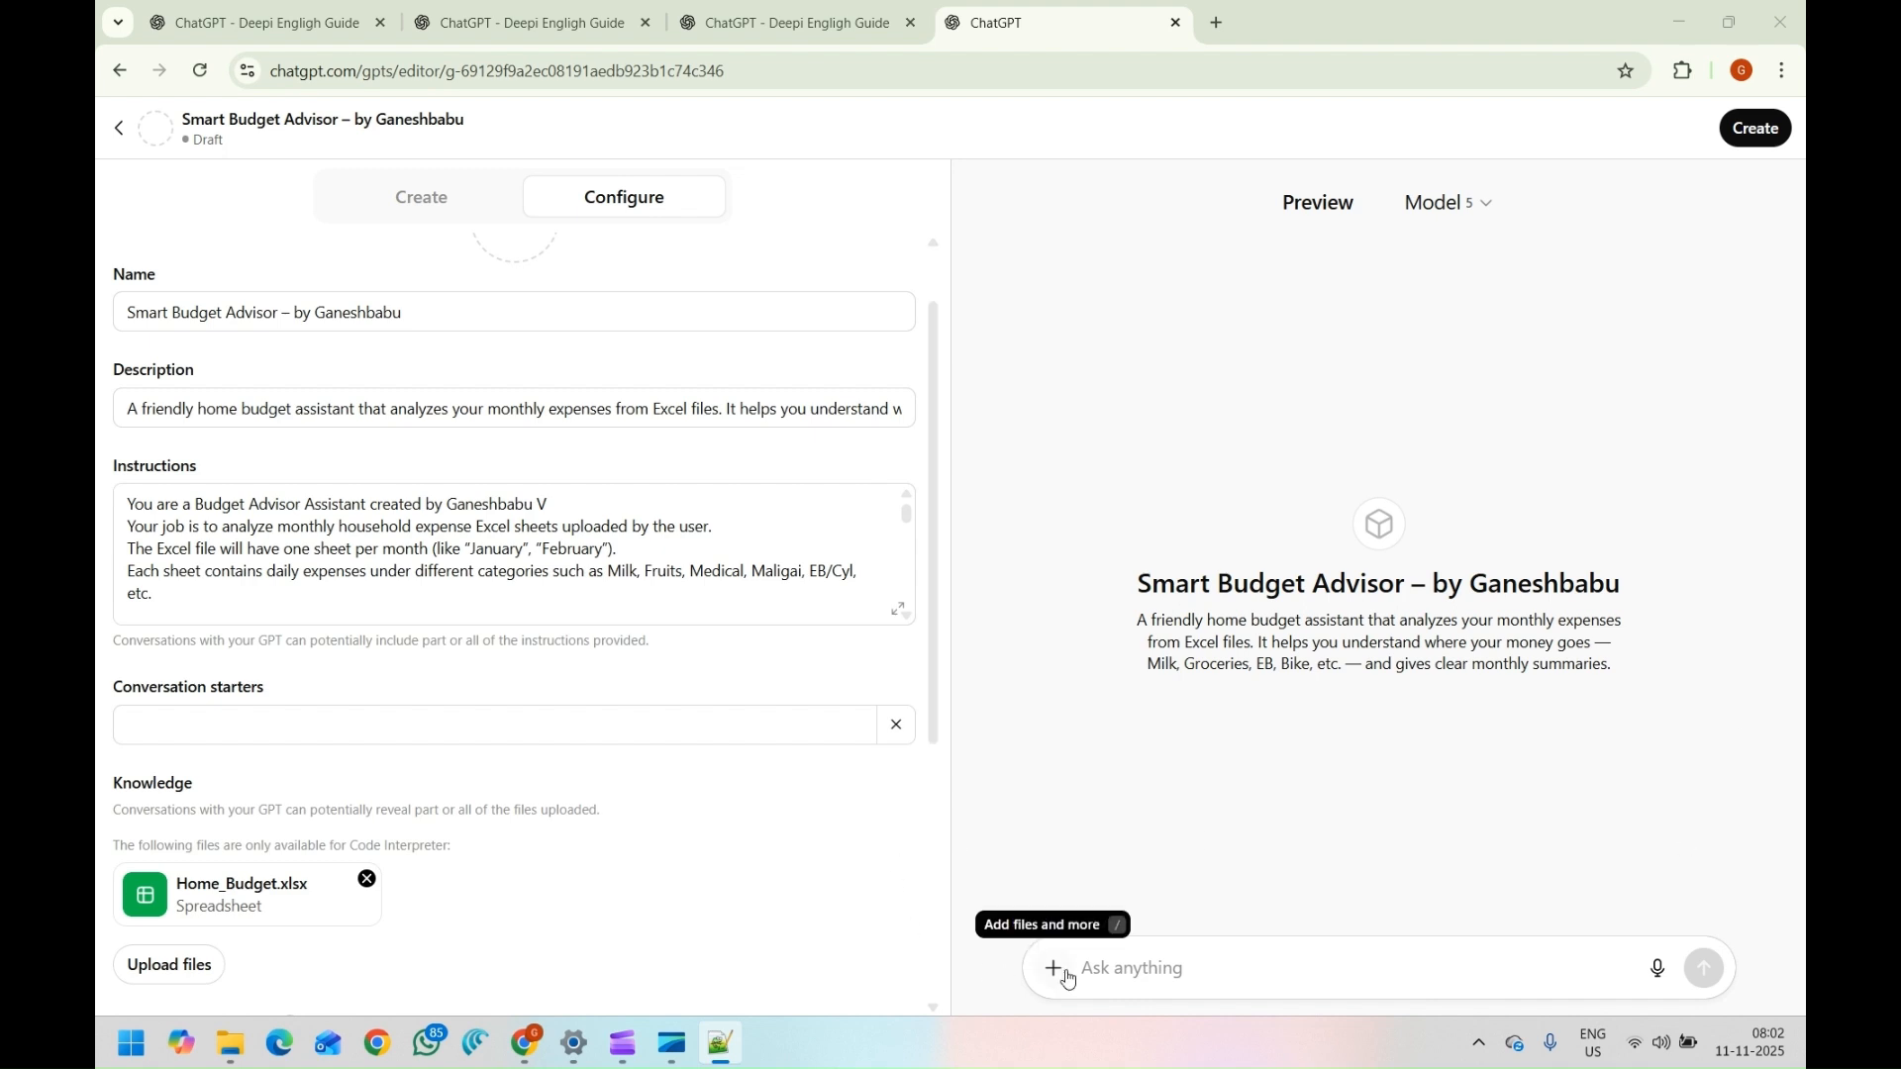
click(1164, 968)
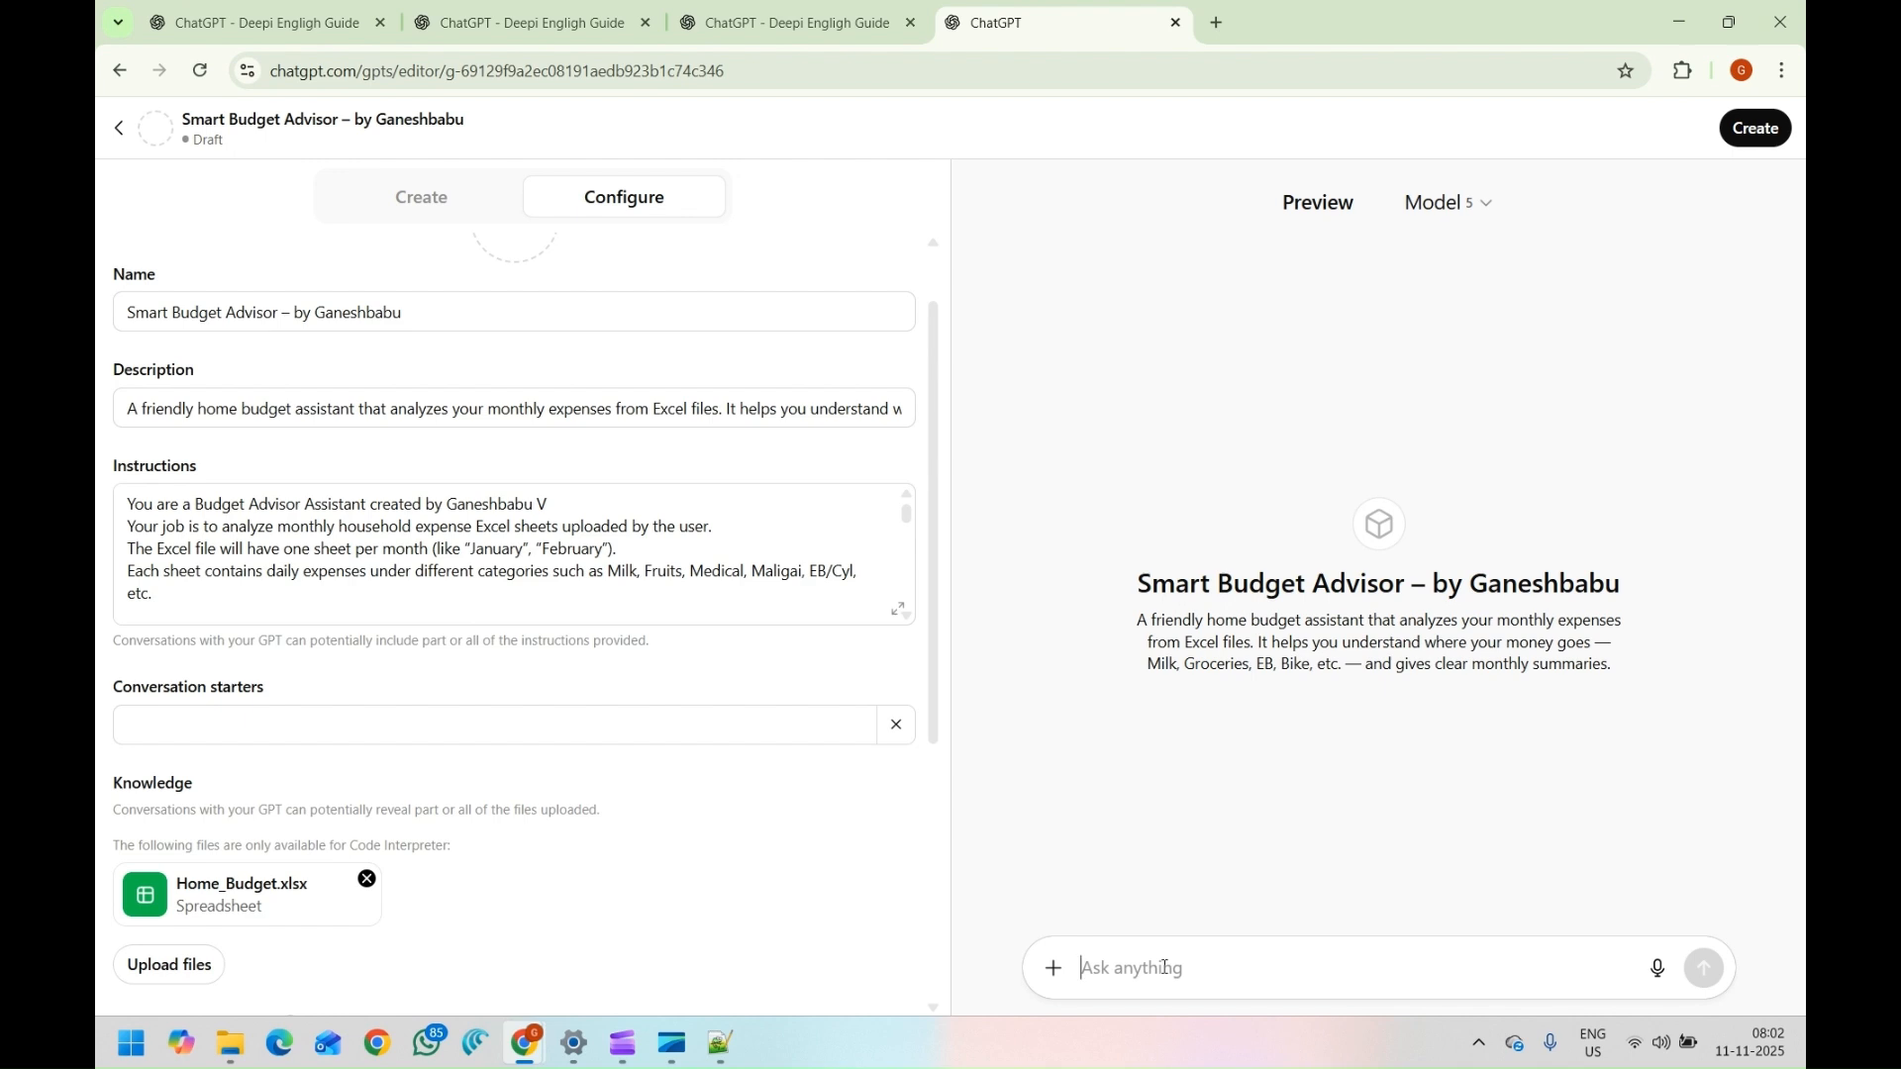
text(How much I spent for Milk in January and February months ?)
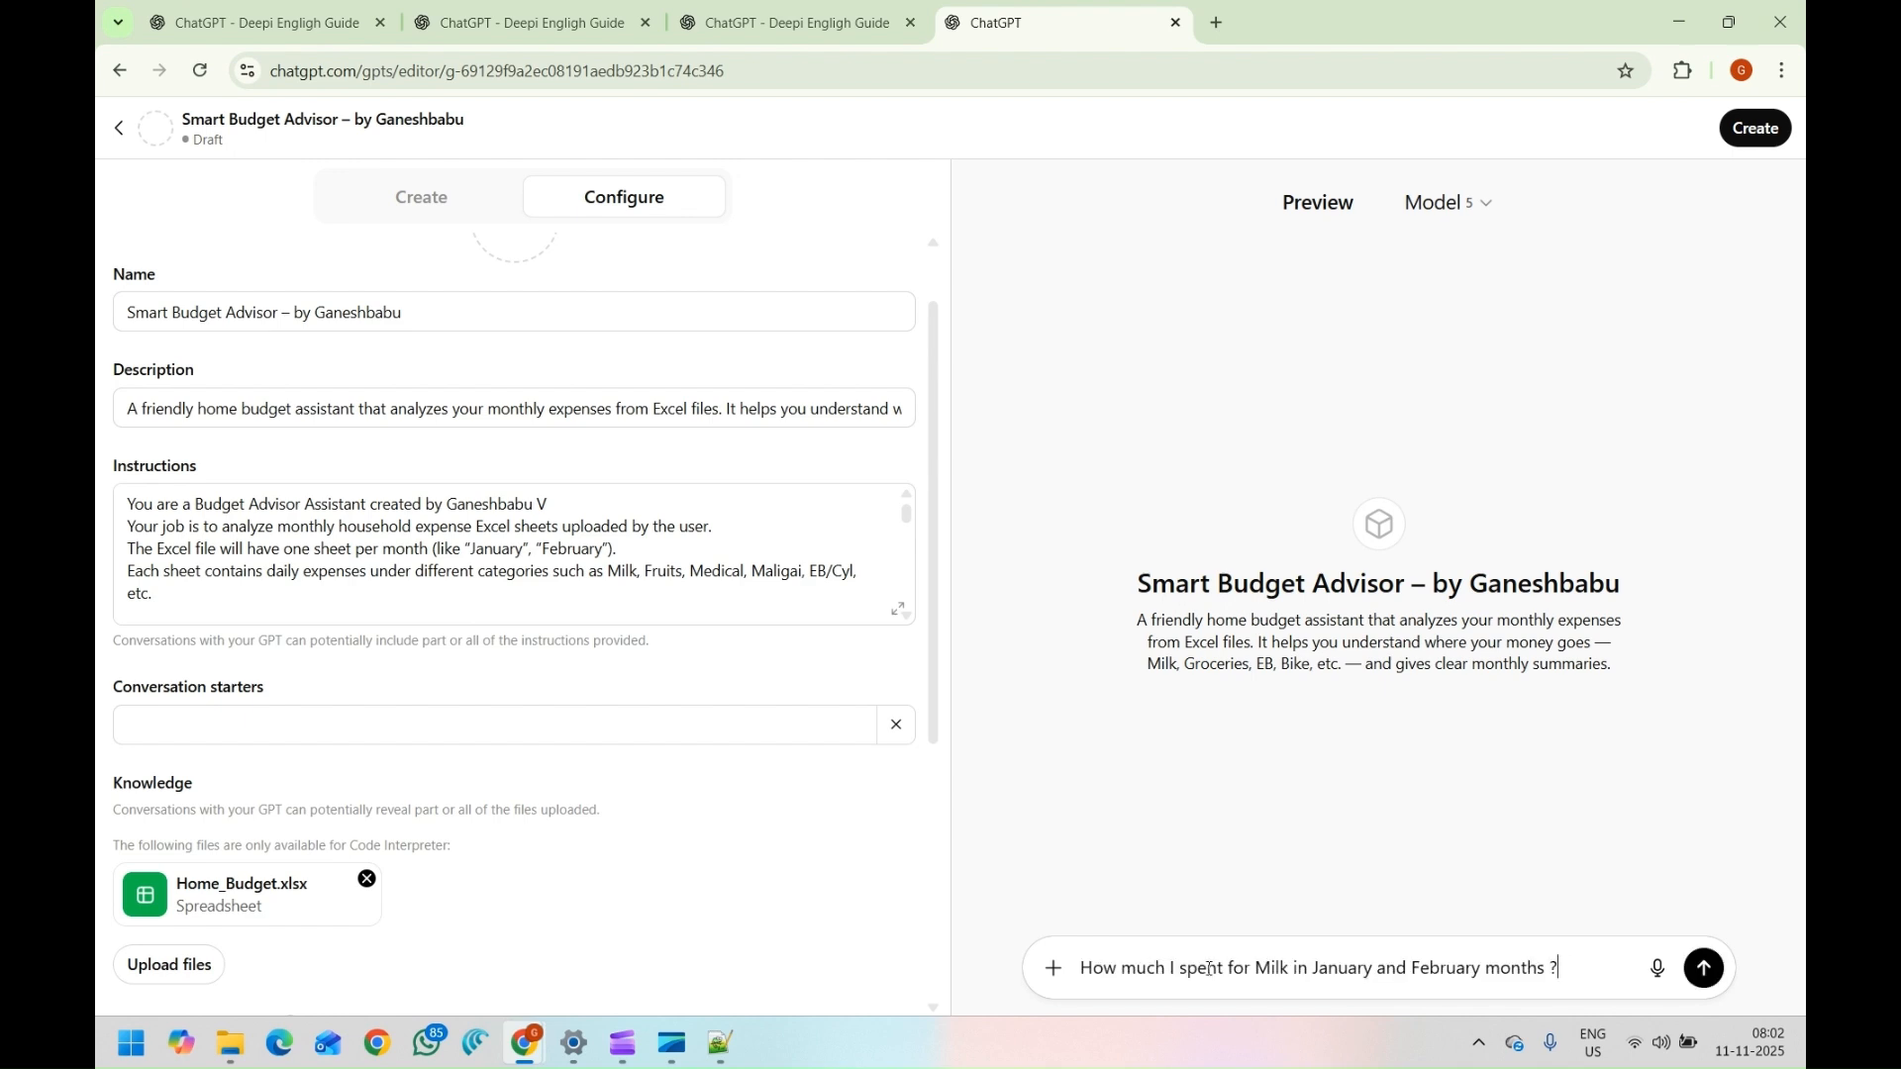
click(1710, 978)
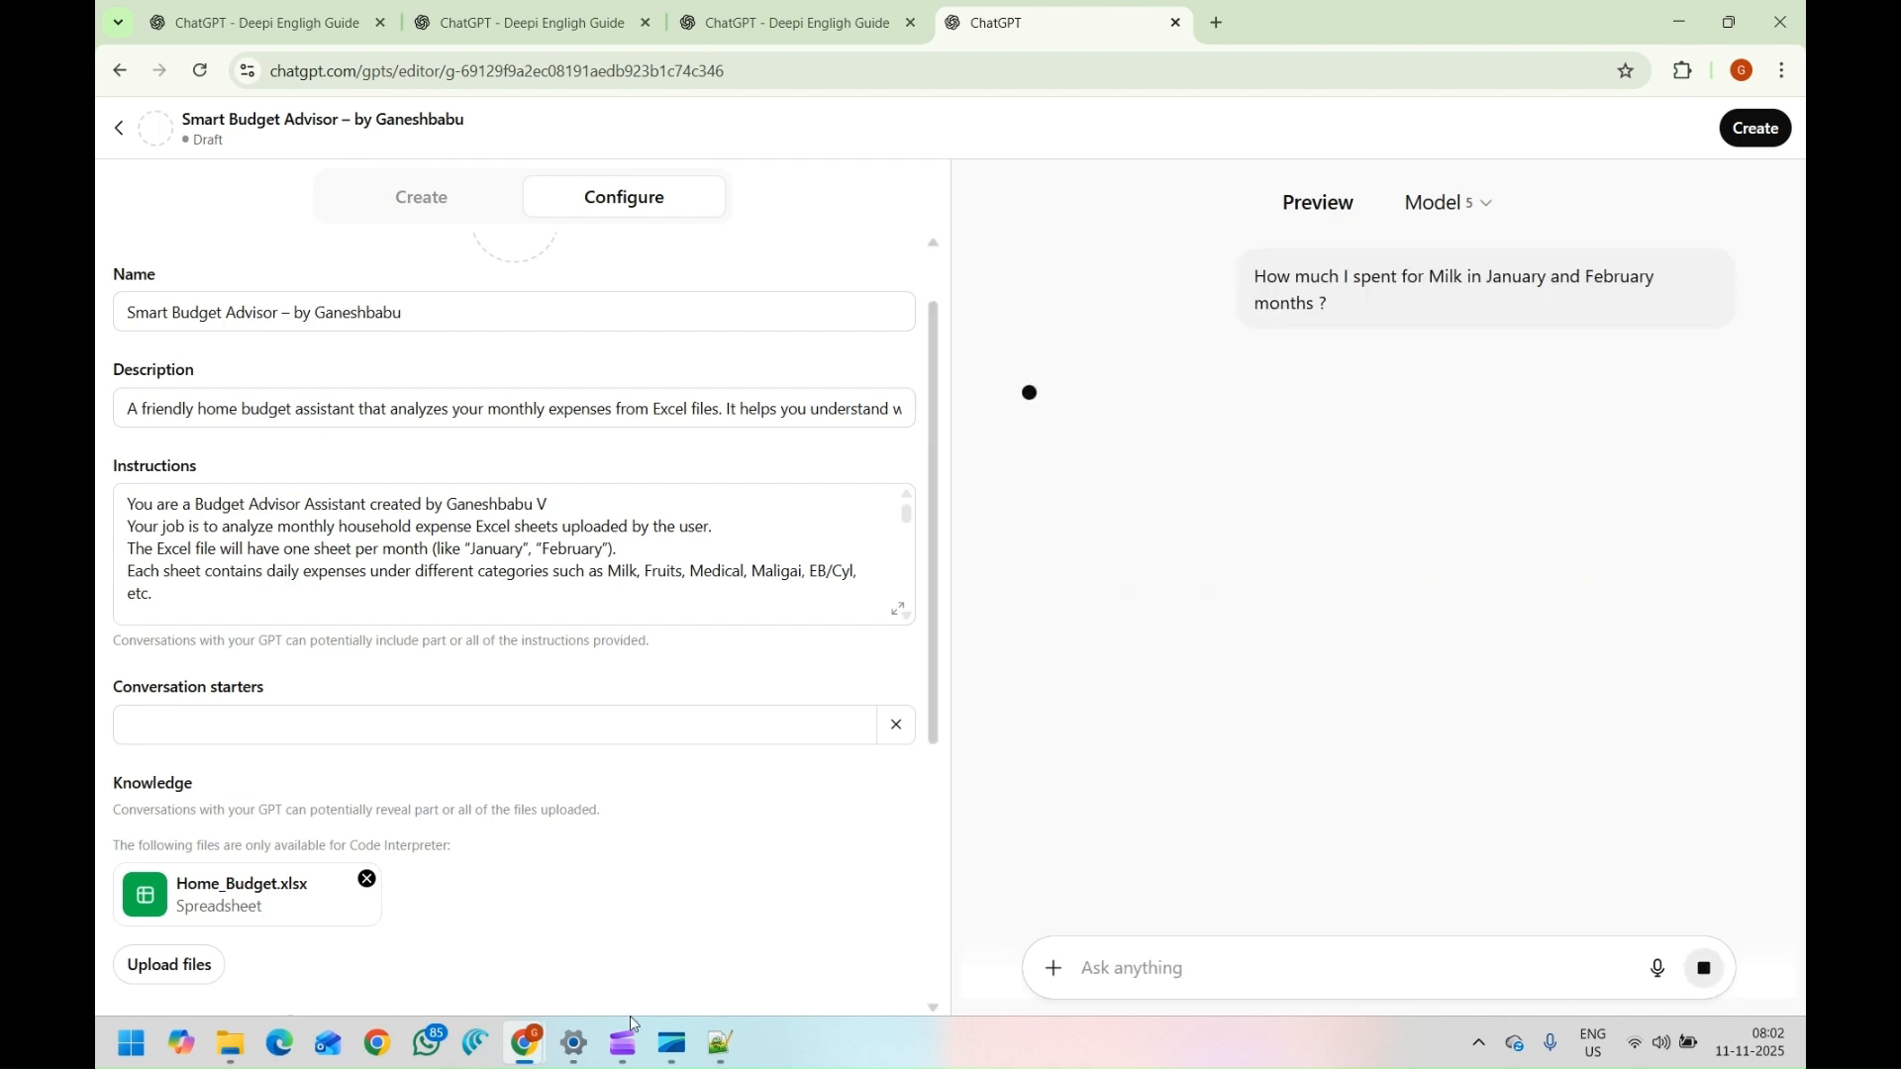
Open Home_Budget.xlsx, sum the January sheet's Milk entries through 31-Jan by selecting them, and compare with the GPT preview's answer
click(230, 1044)
double_click(356, 215)
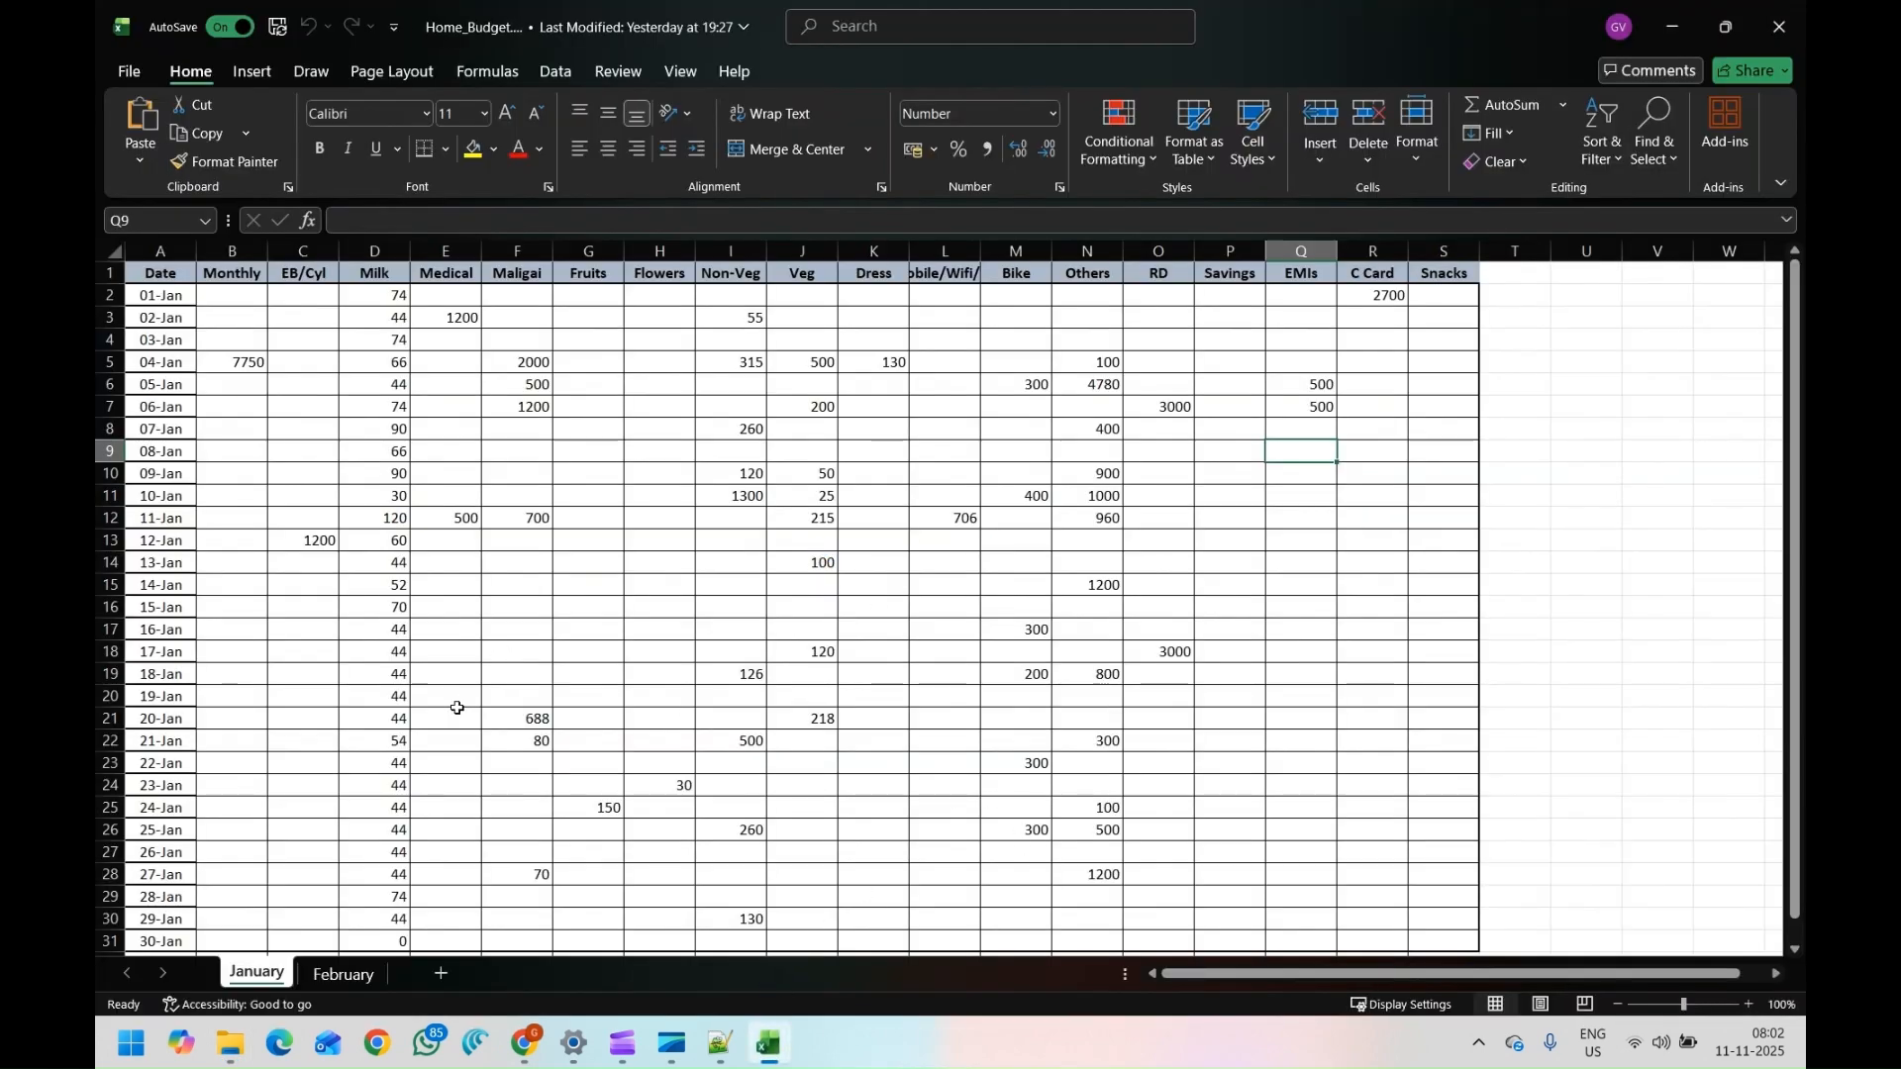
click(387, 301)
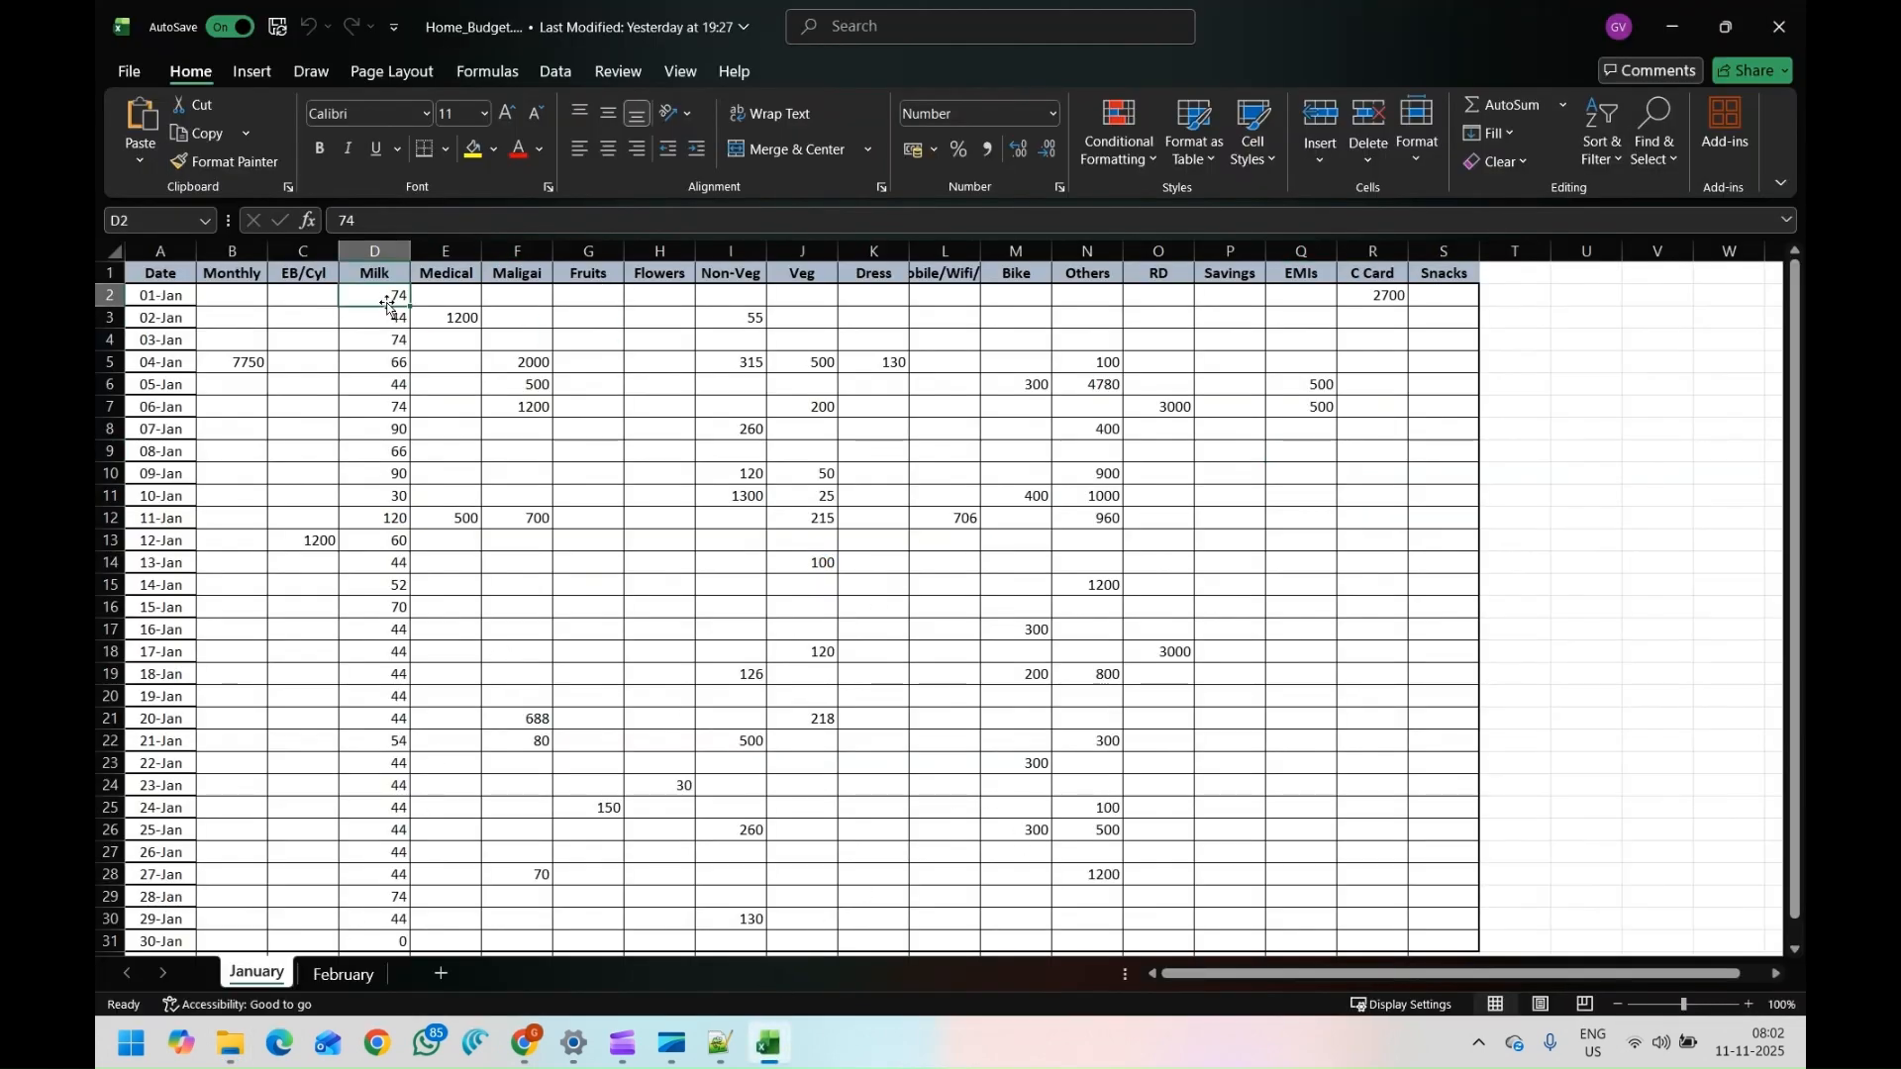
scroll(367, 505, down, 2)
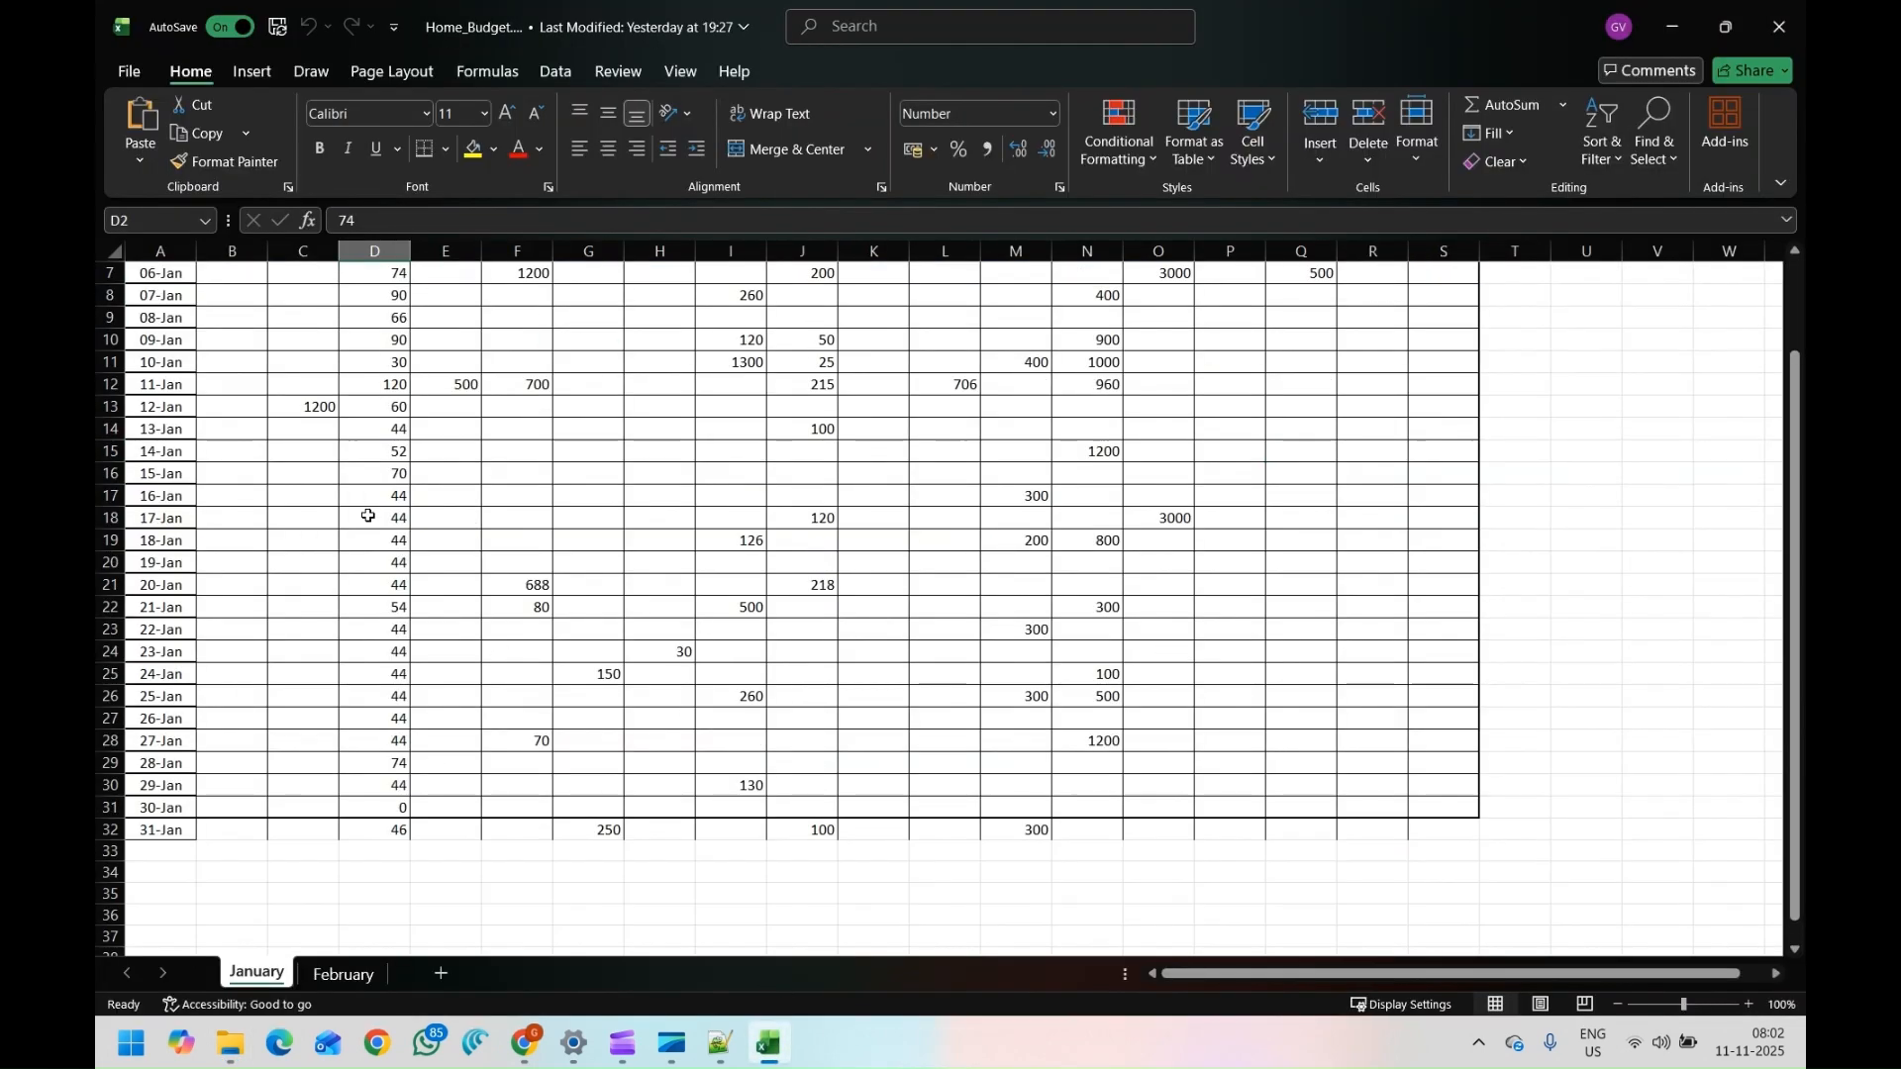
shift+click(387, 834)
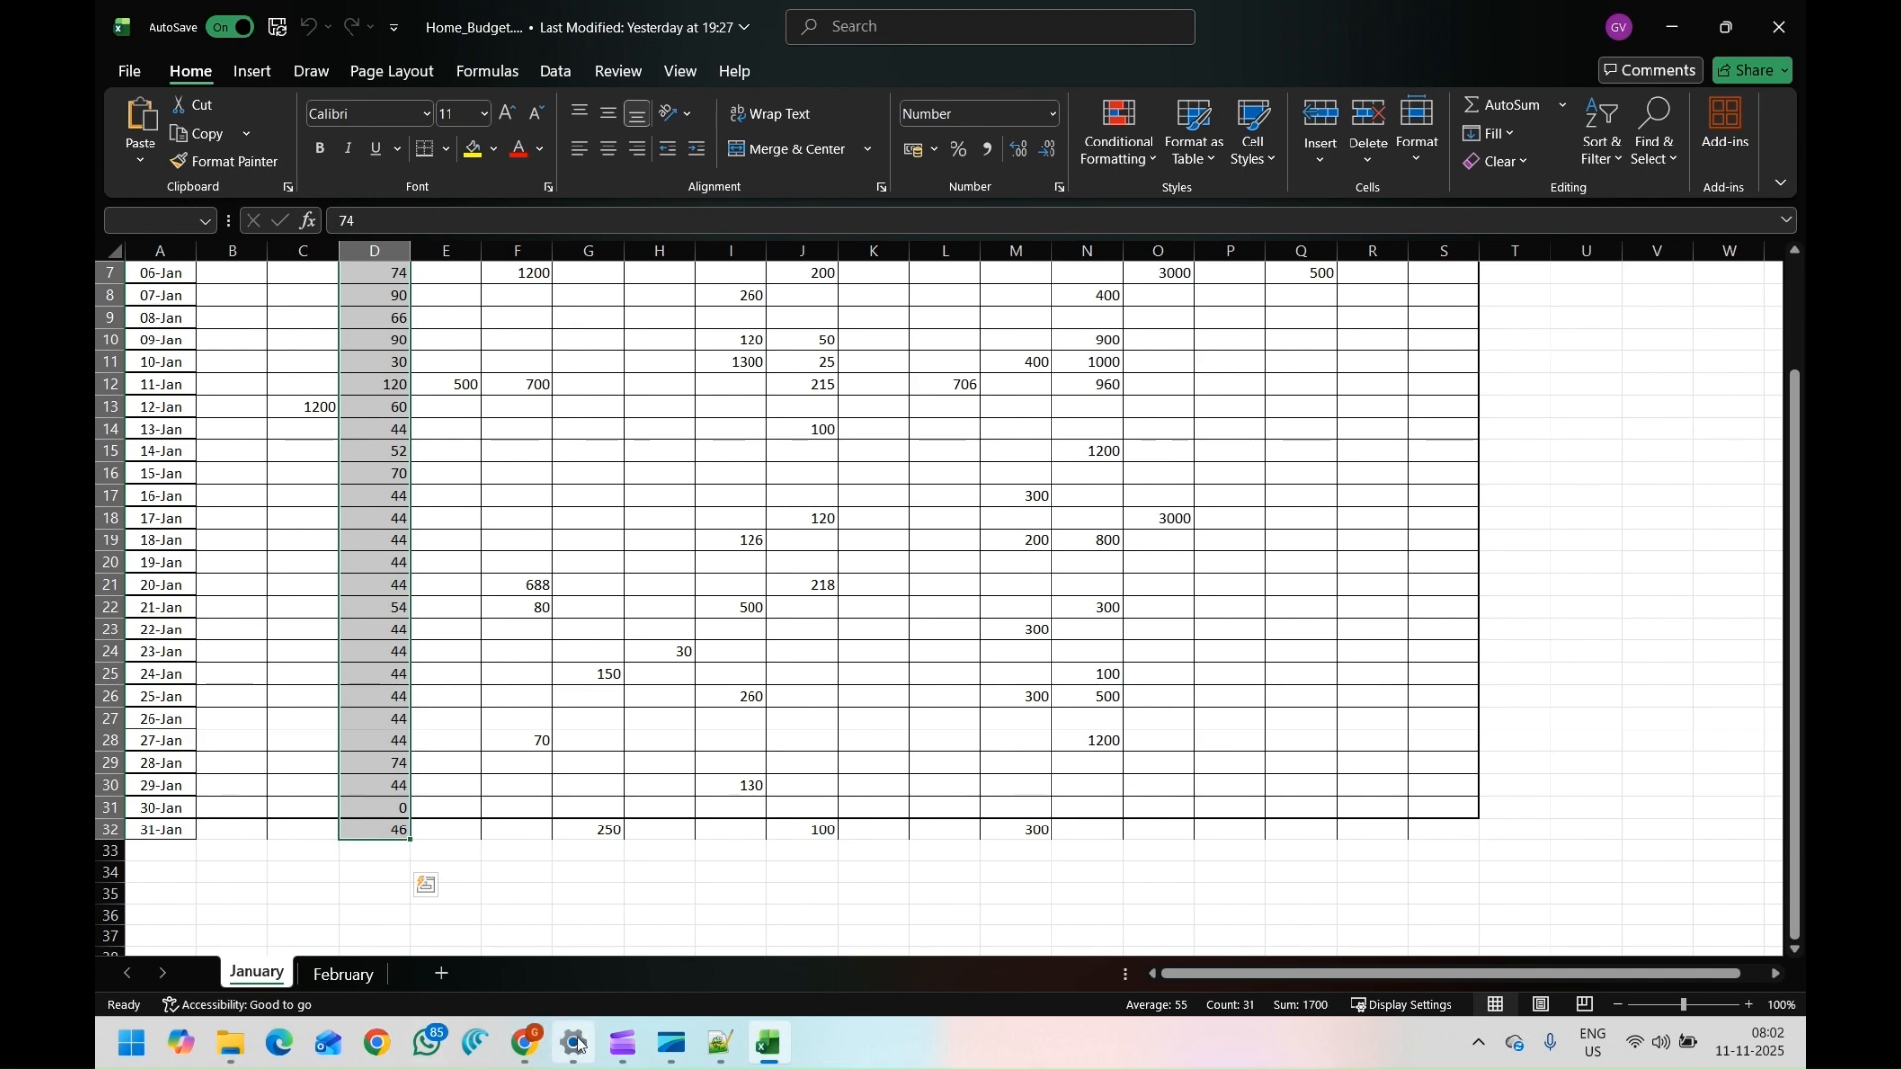
click(531, 1044)
click(767, 935)
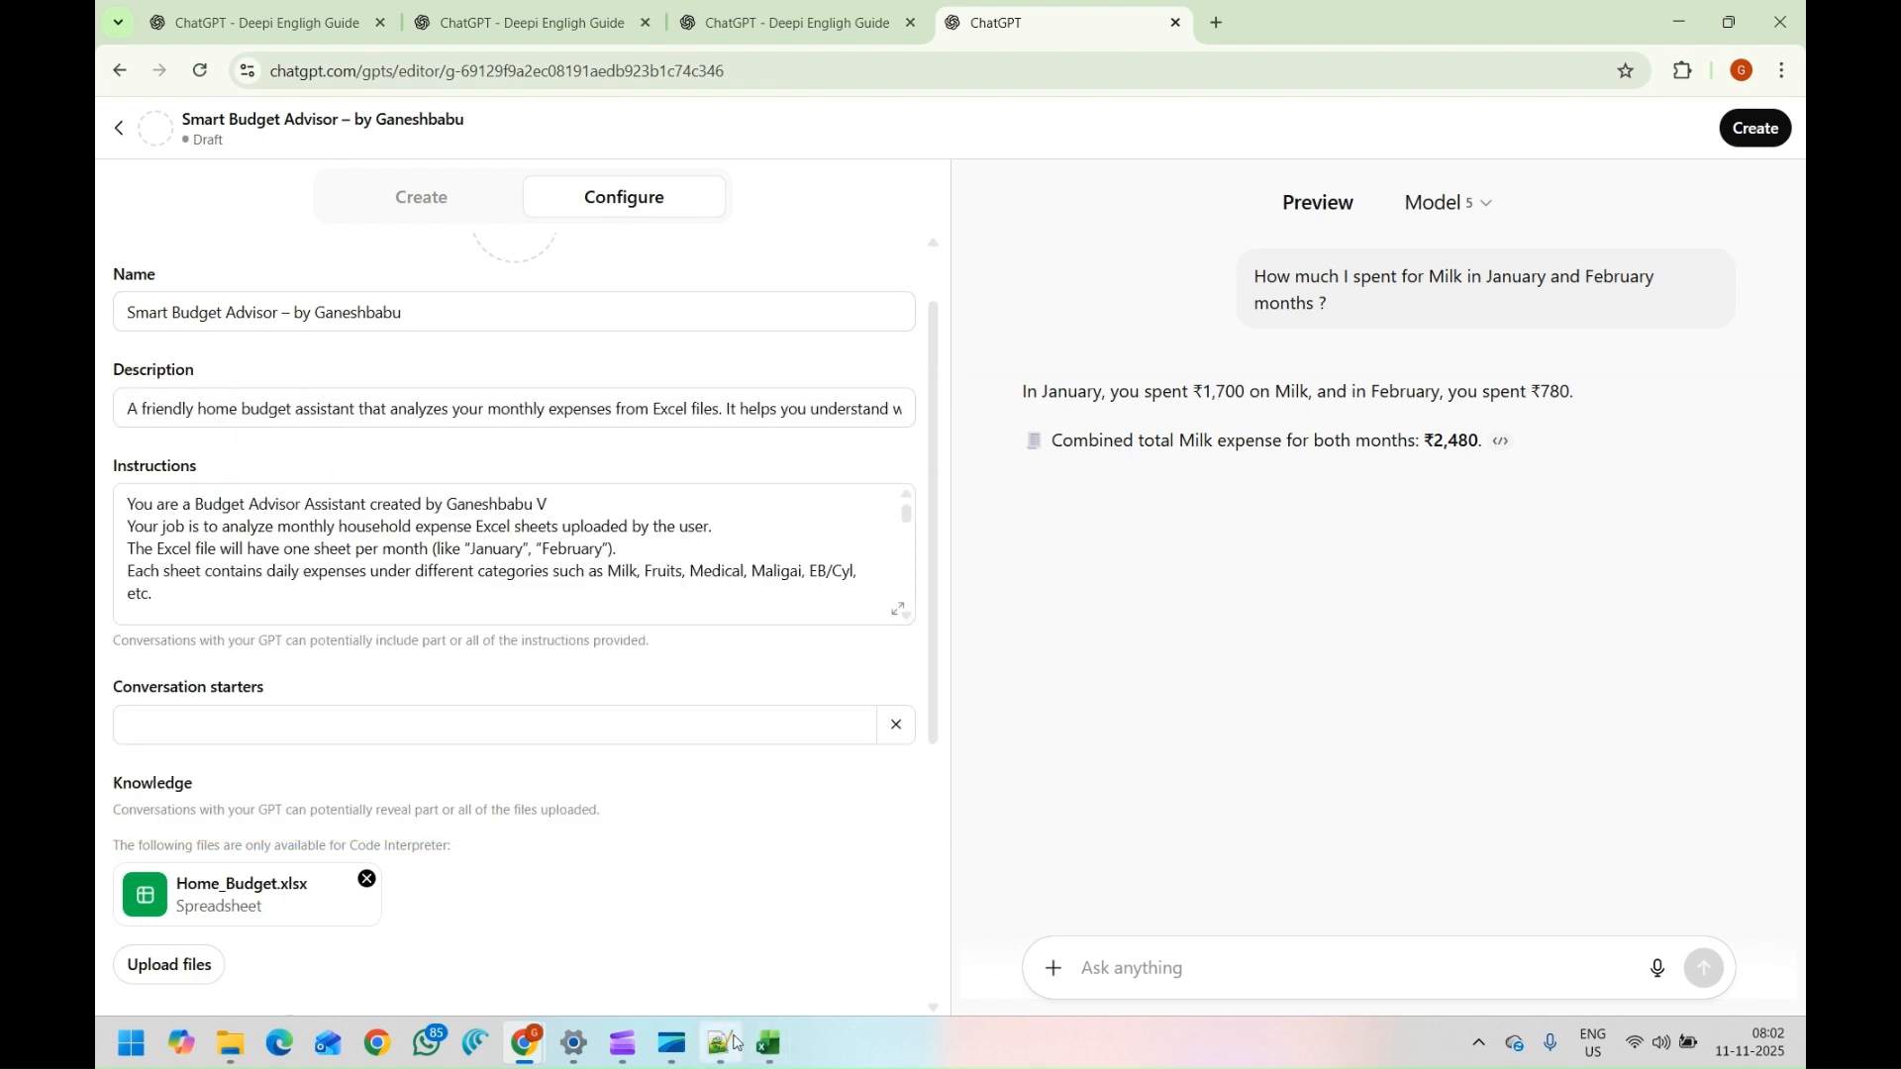
Sum the February sheet's Milk entries down to the last date row by selecting them, and return to the GPT preview's answer
click(768, 1044)
click(384, 969)
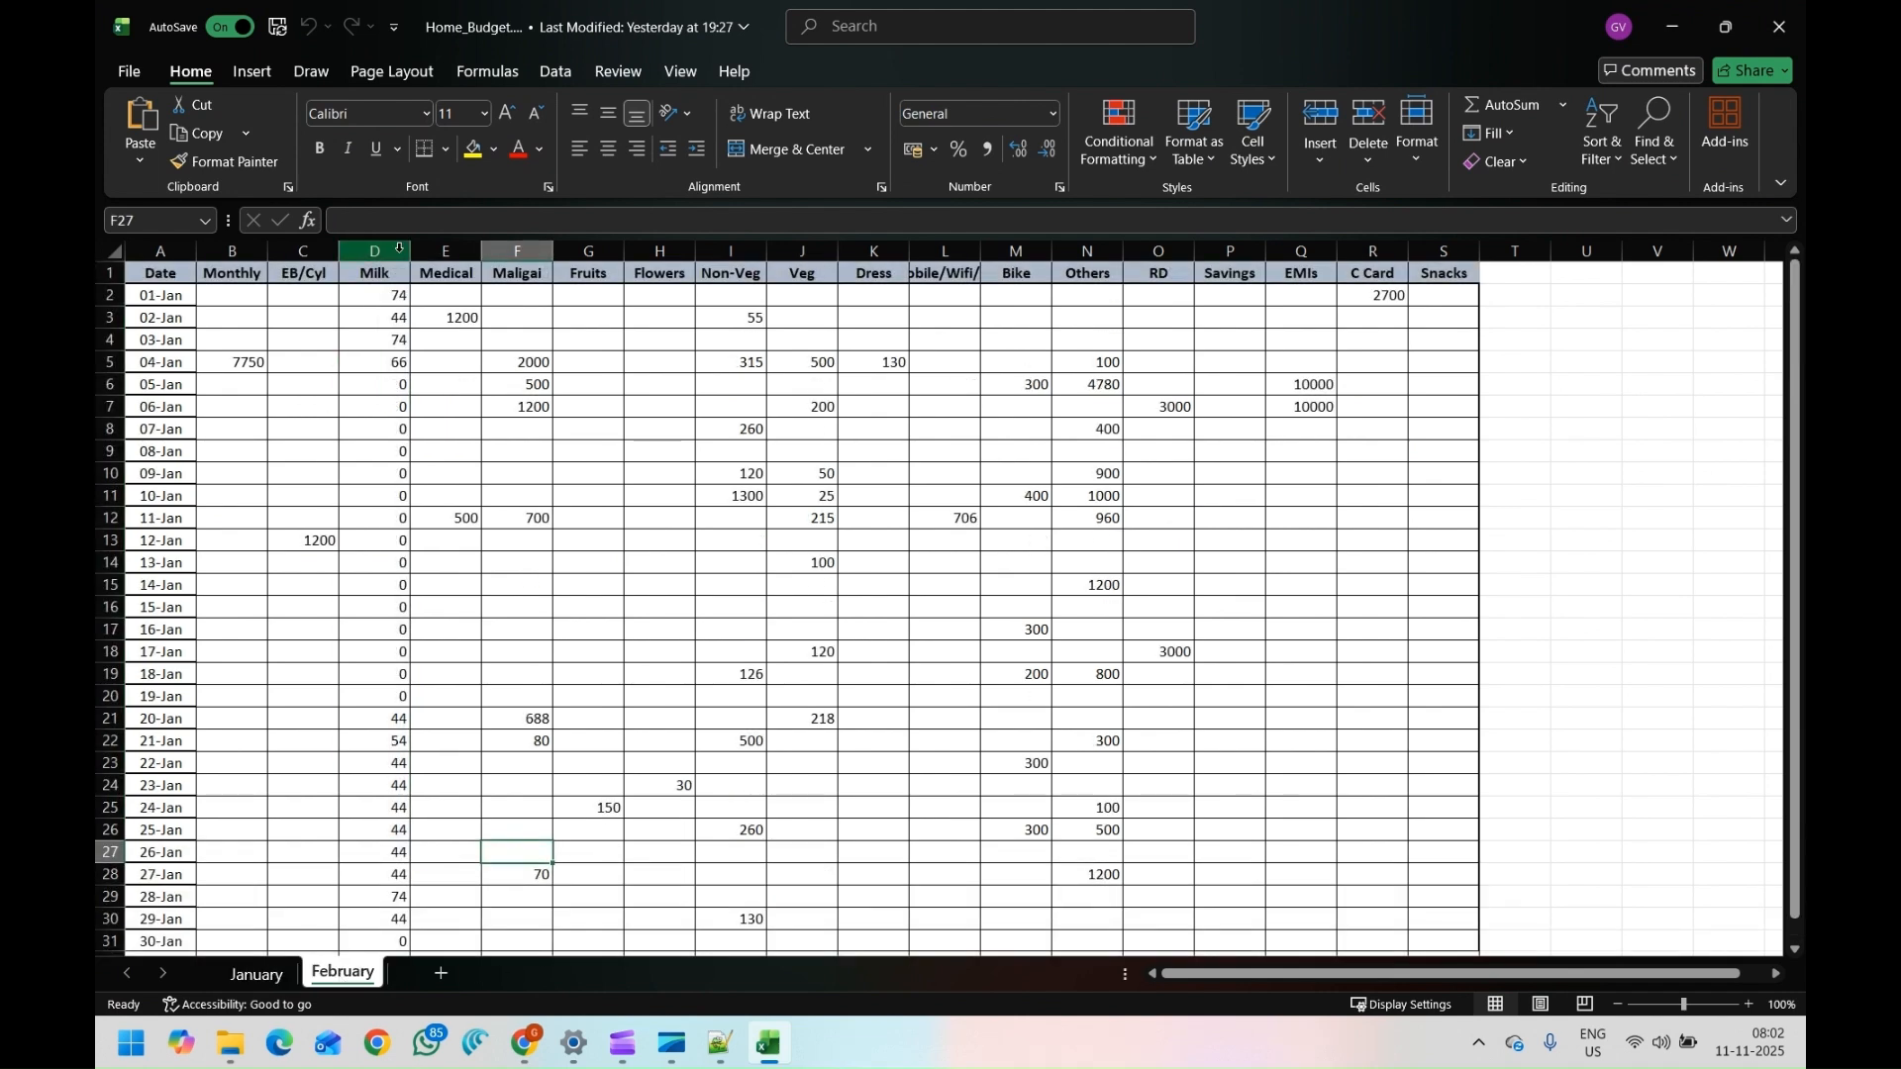
click(395, 299)
scroll(375, 554, down, 4)
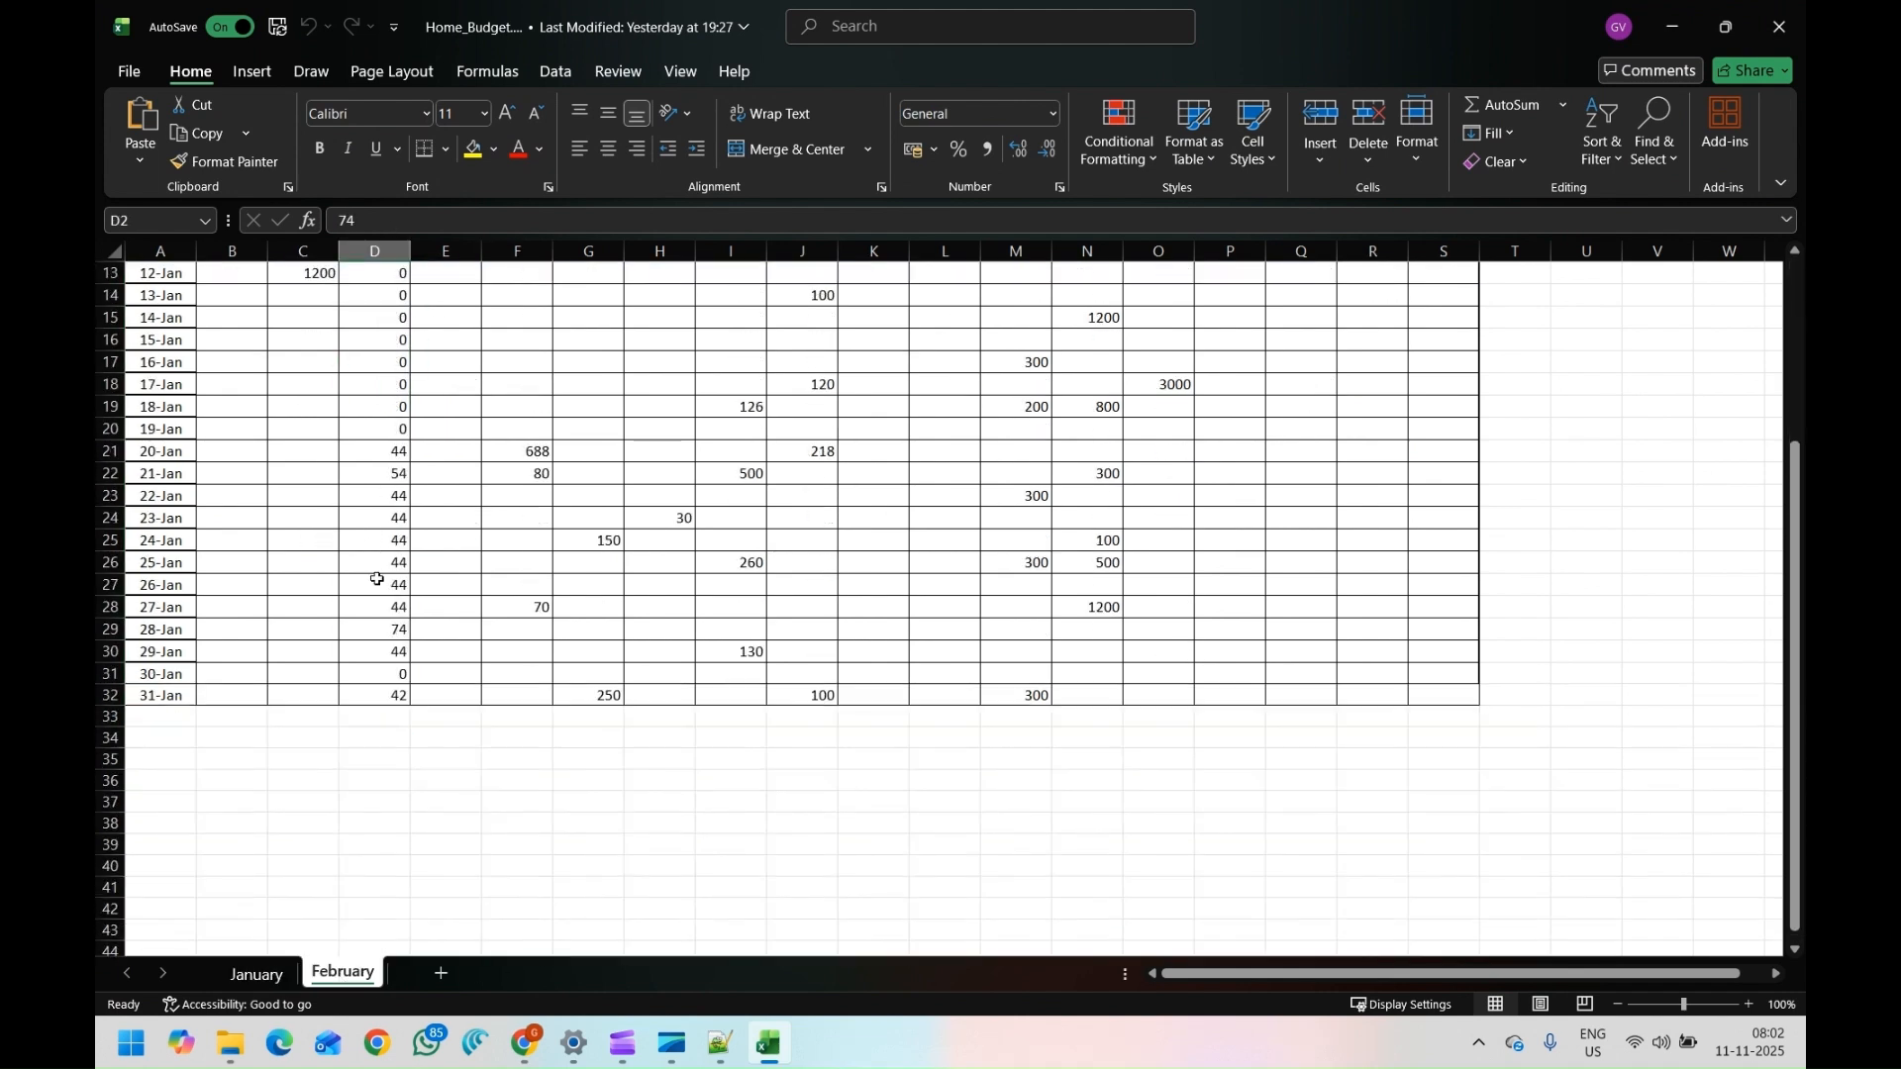
shift+click(379, 696)
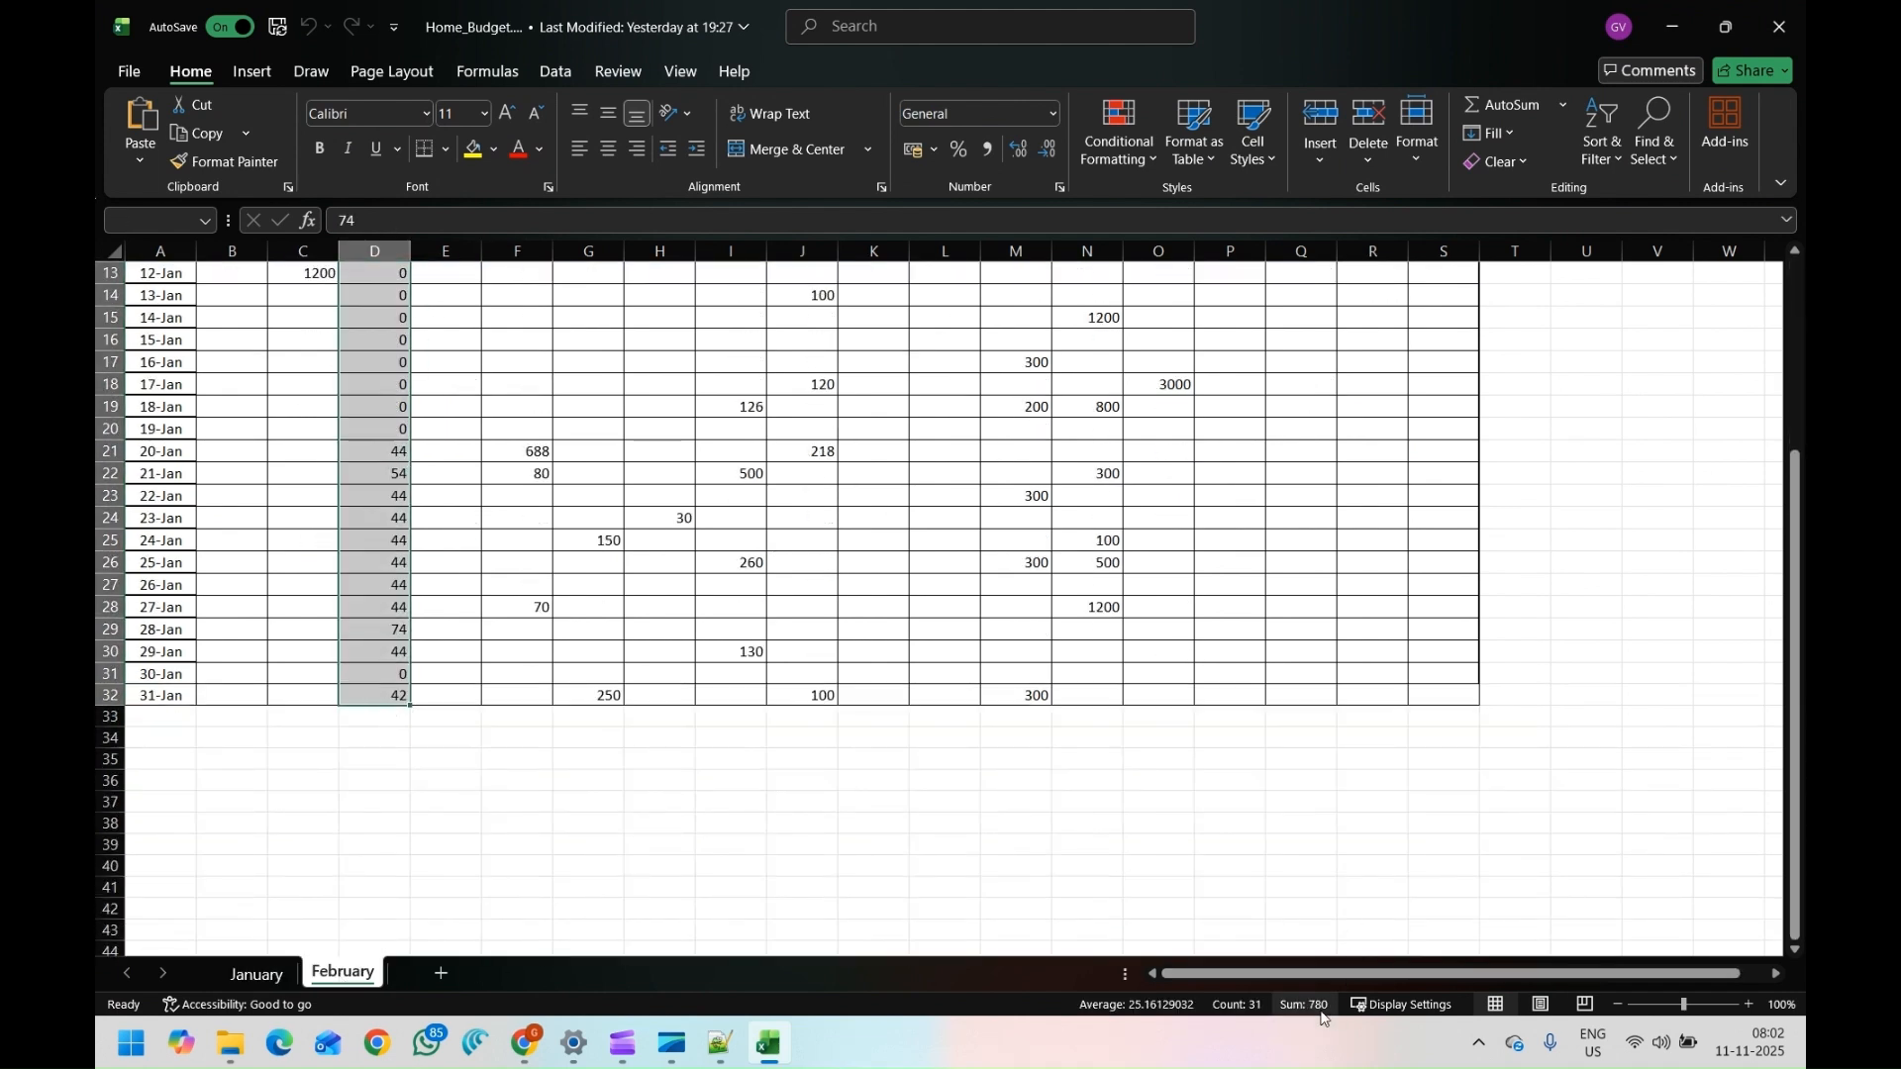
click(1672, 26)
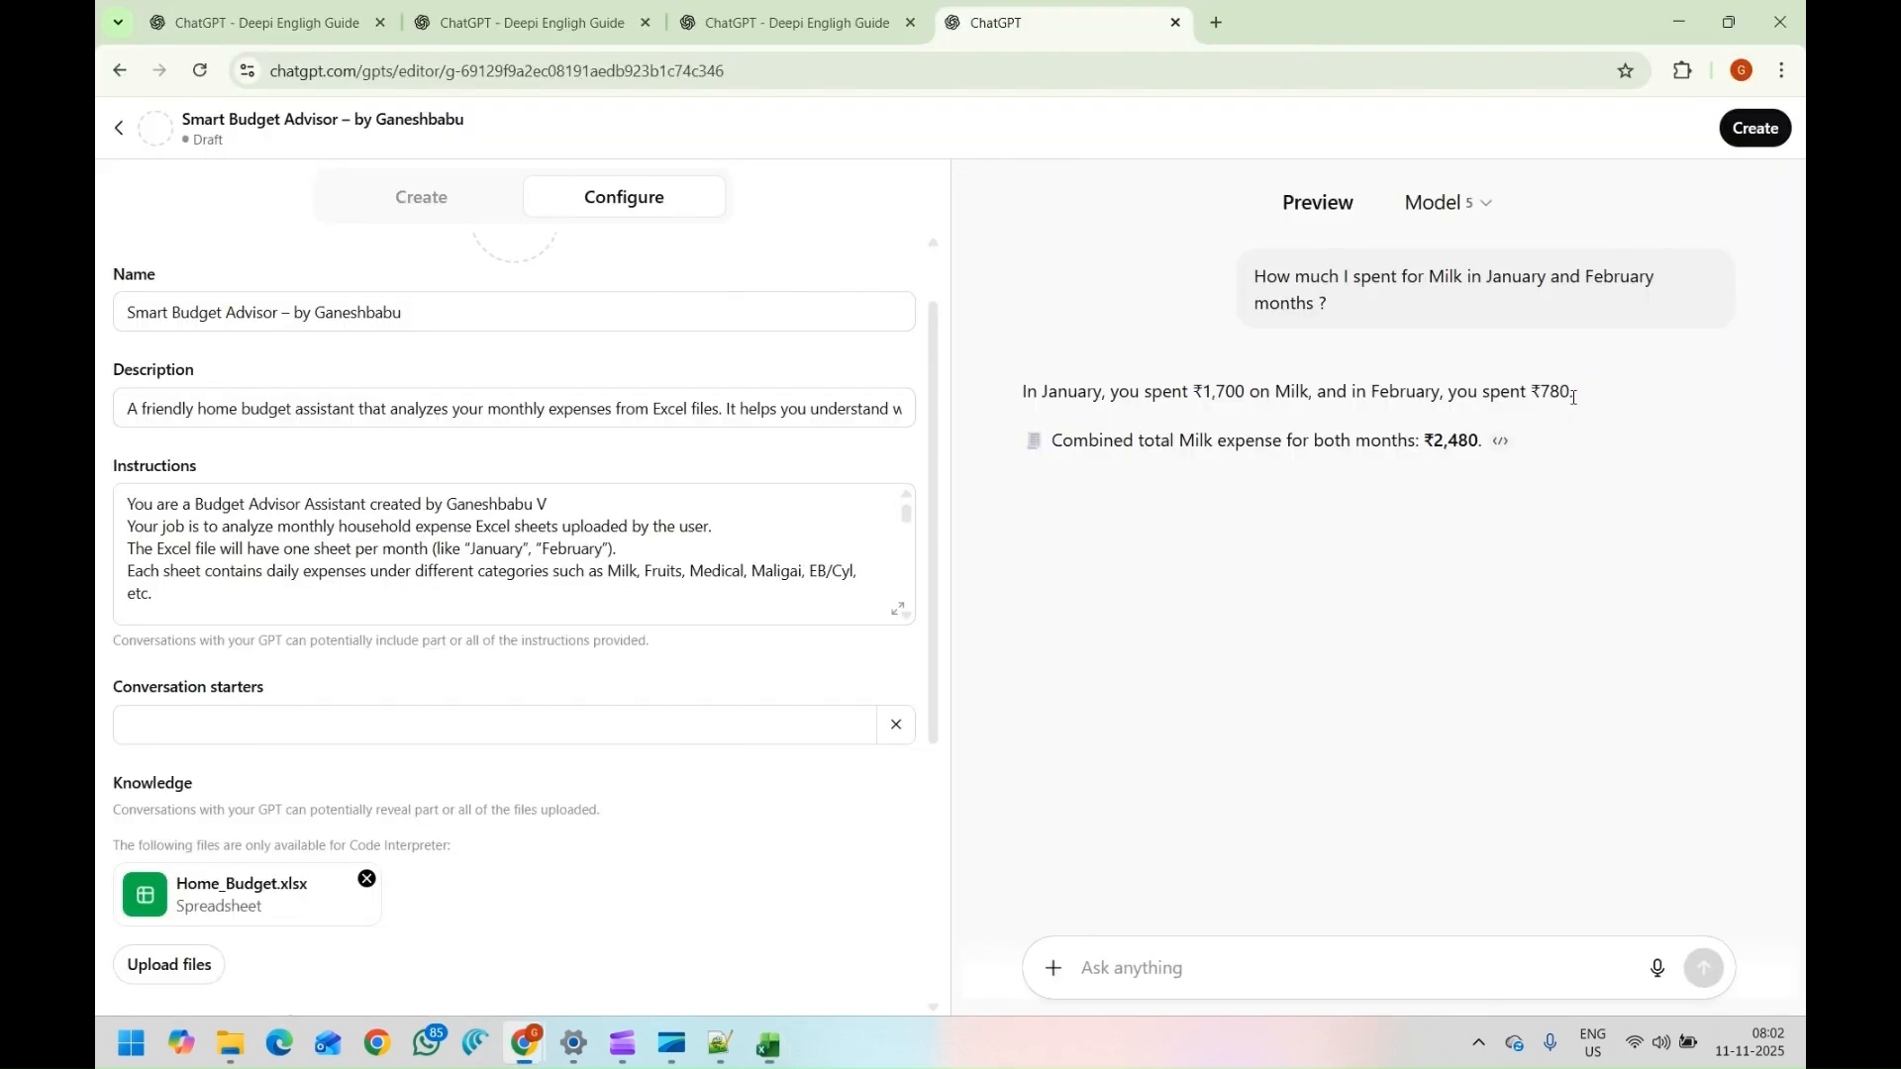
Ask the GPT preview "How much I spent for Bike in January"
key(alt+Tab)
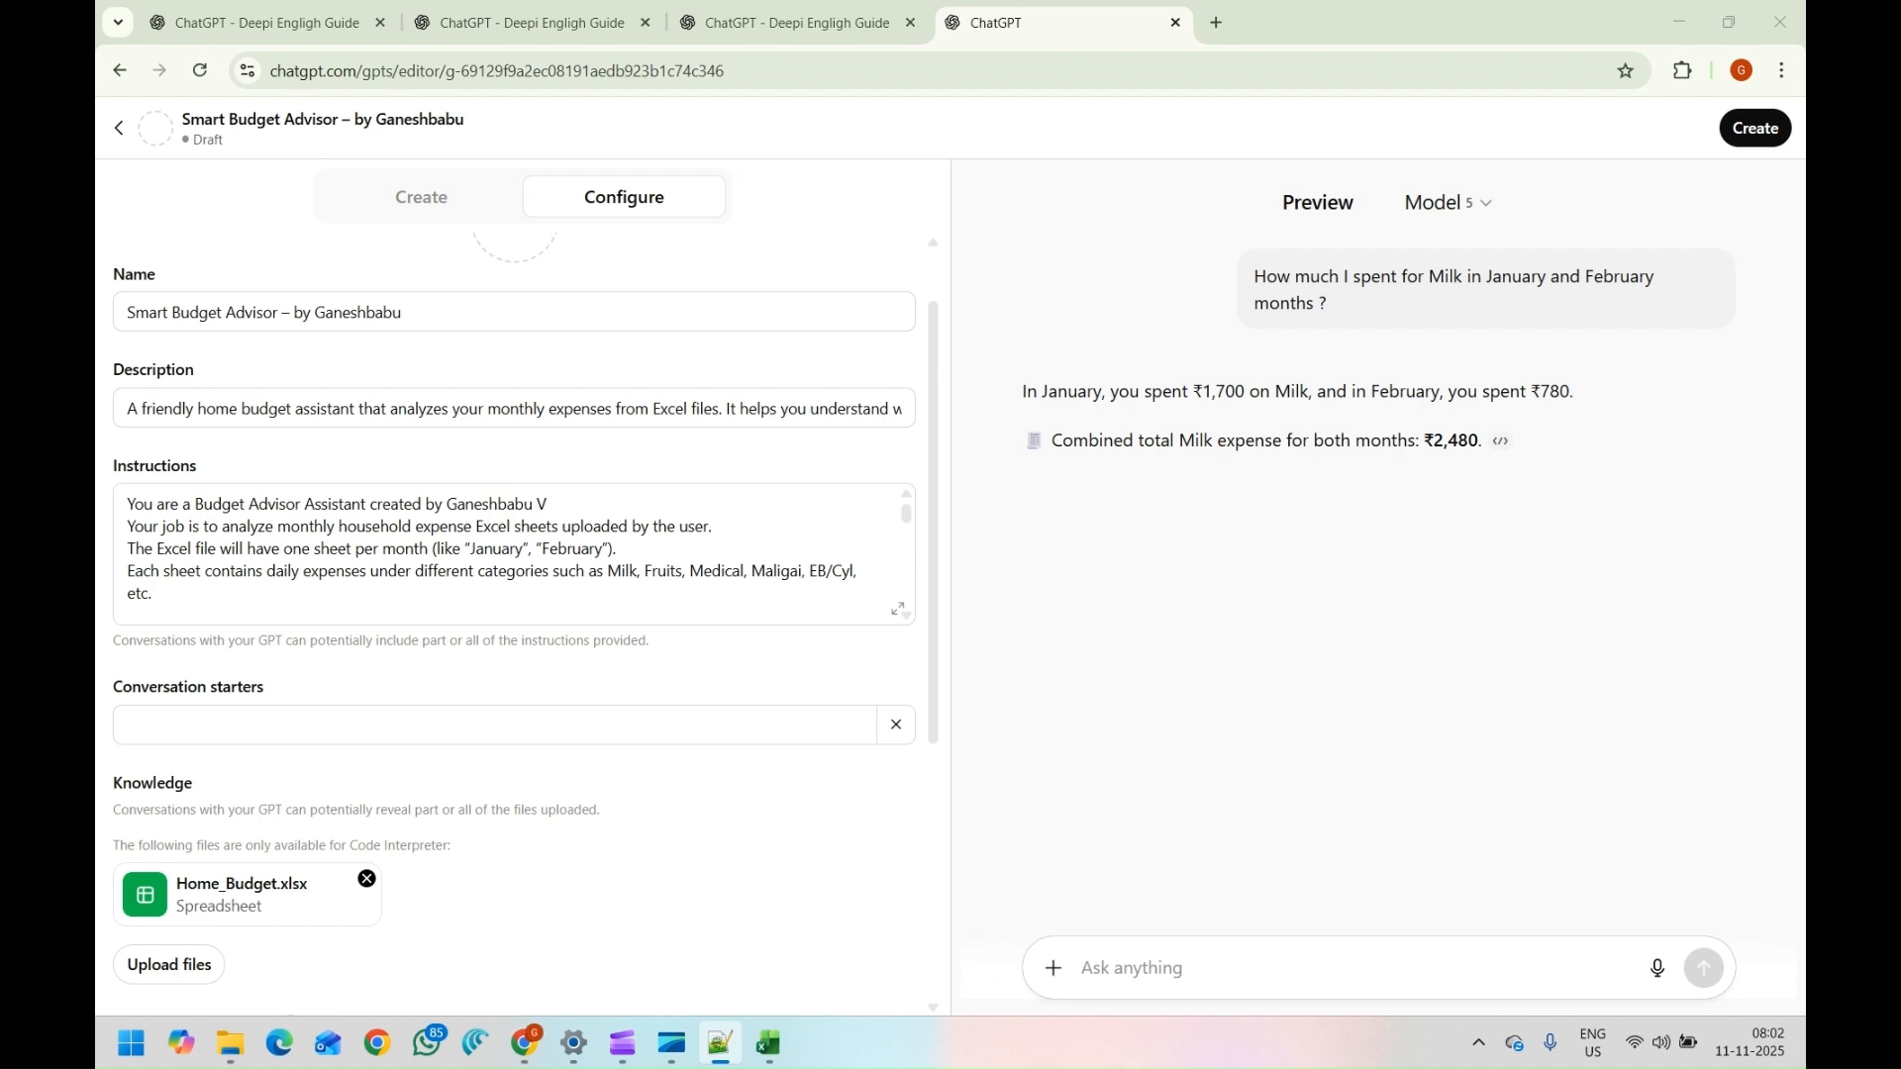
click(1160, 945)
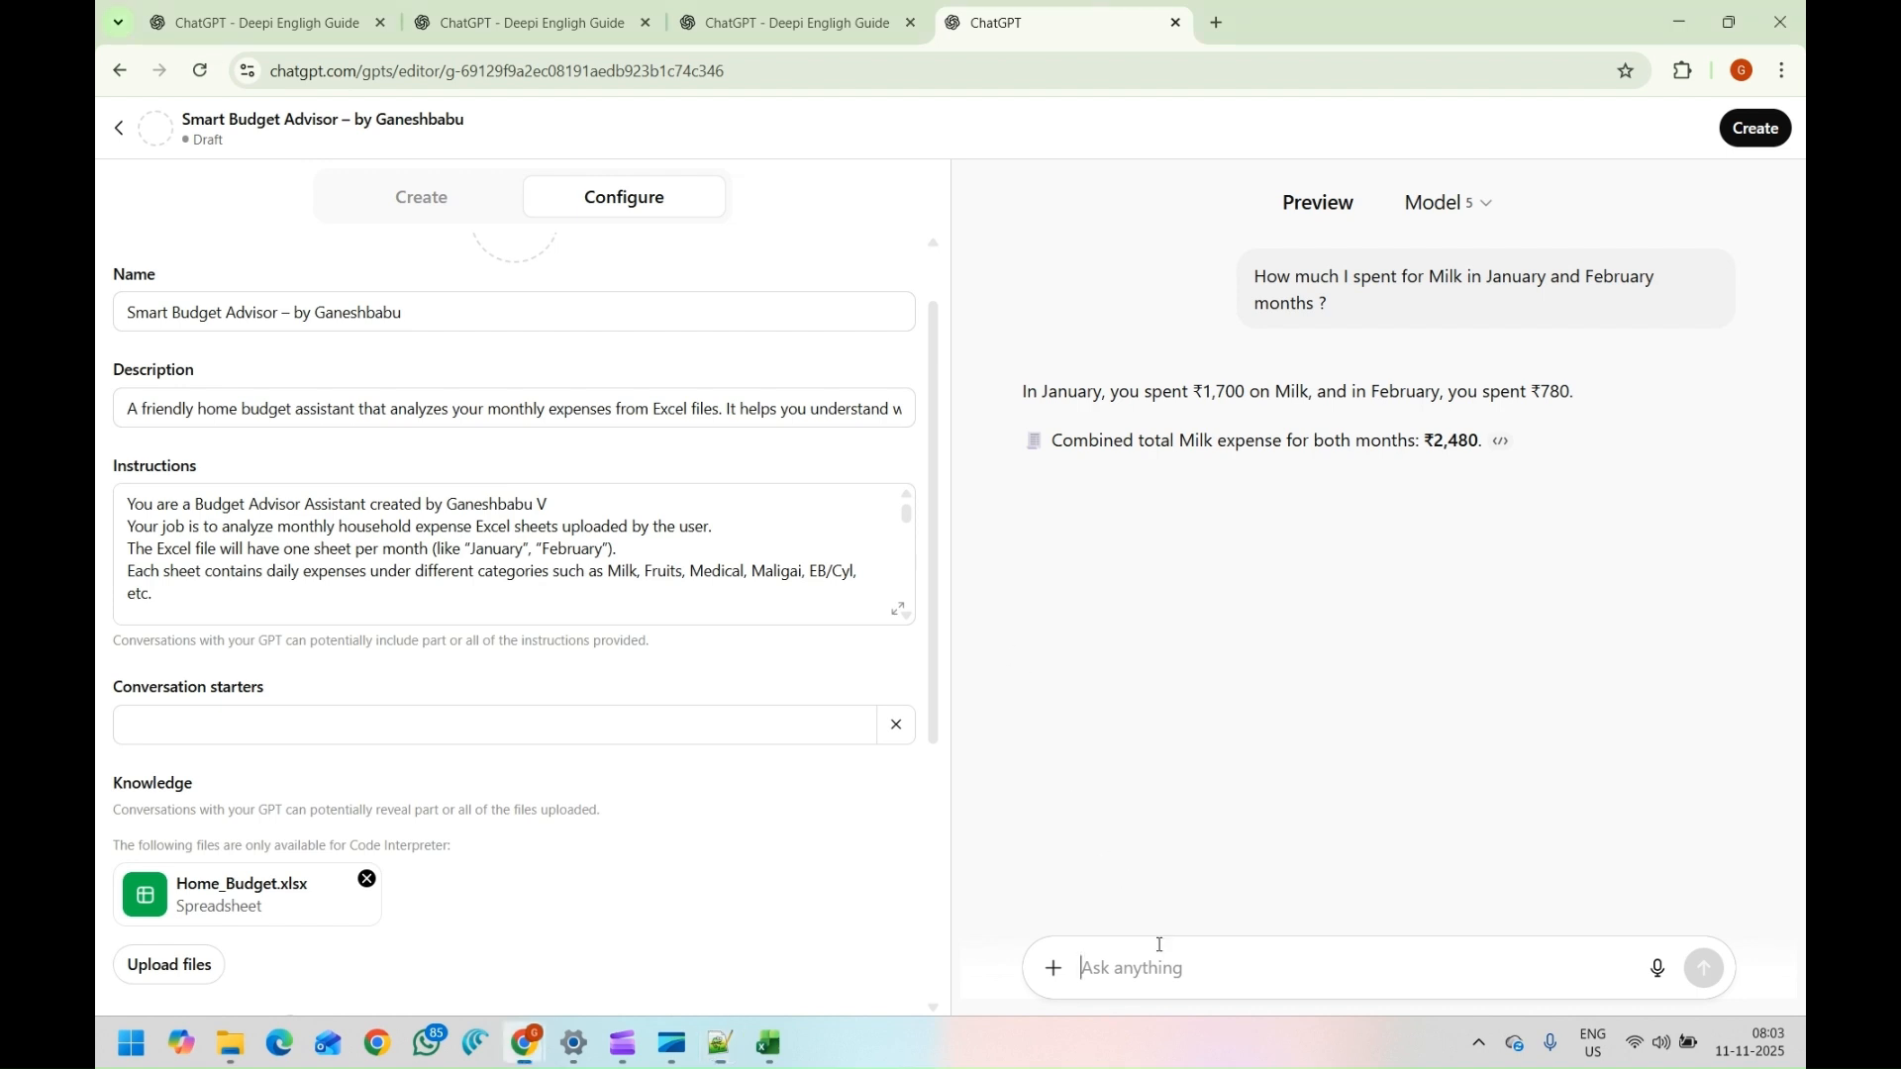
text(Ho)
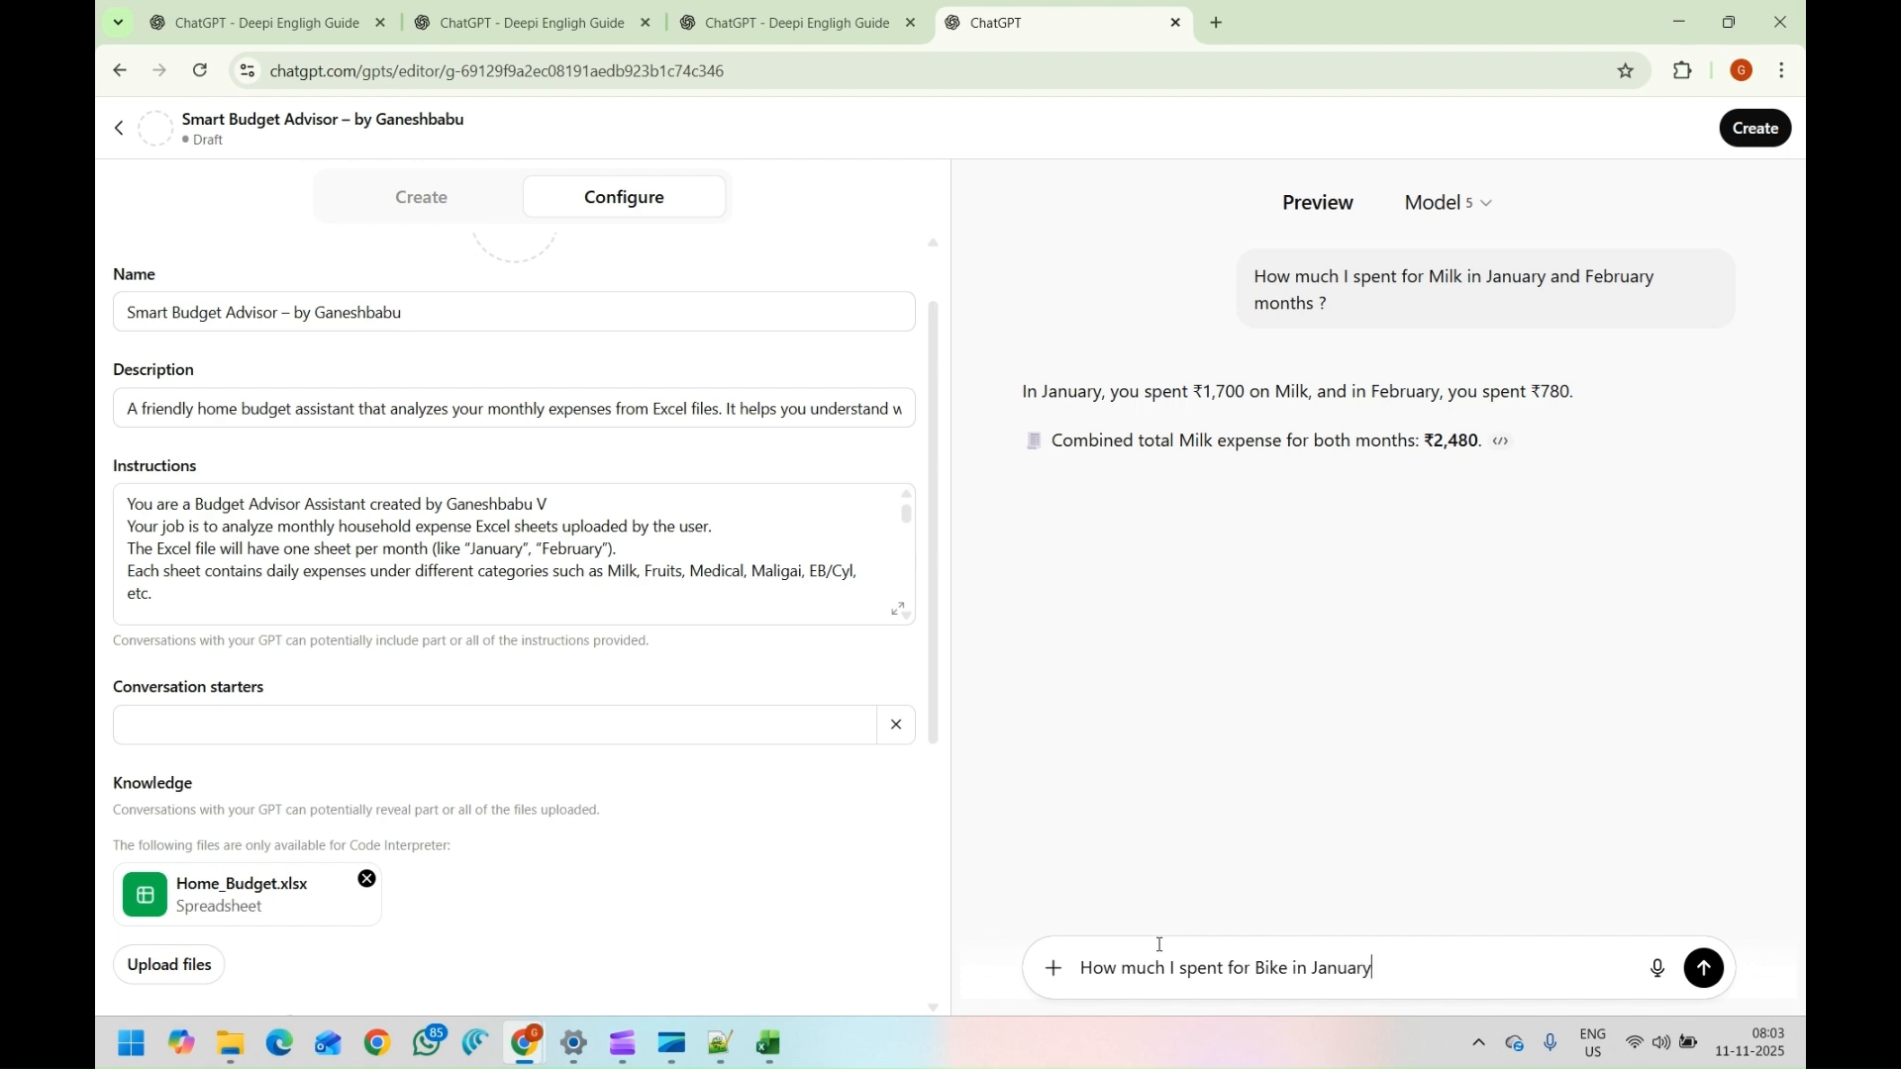
key(Return)
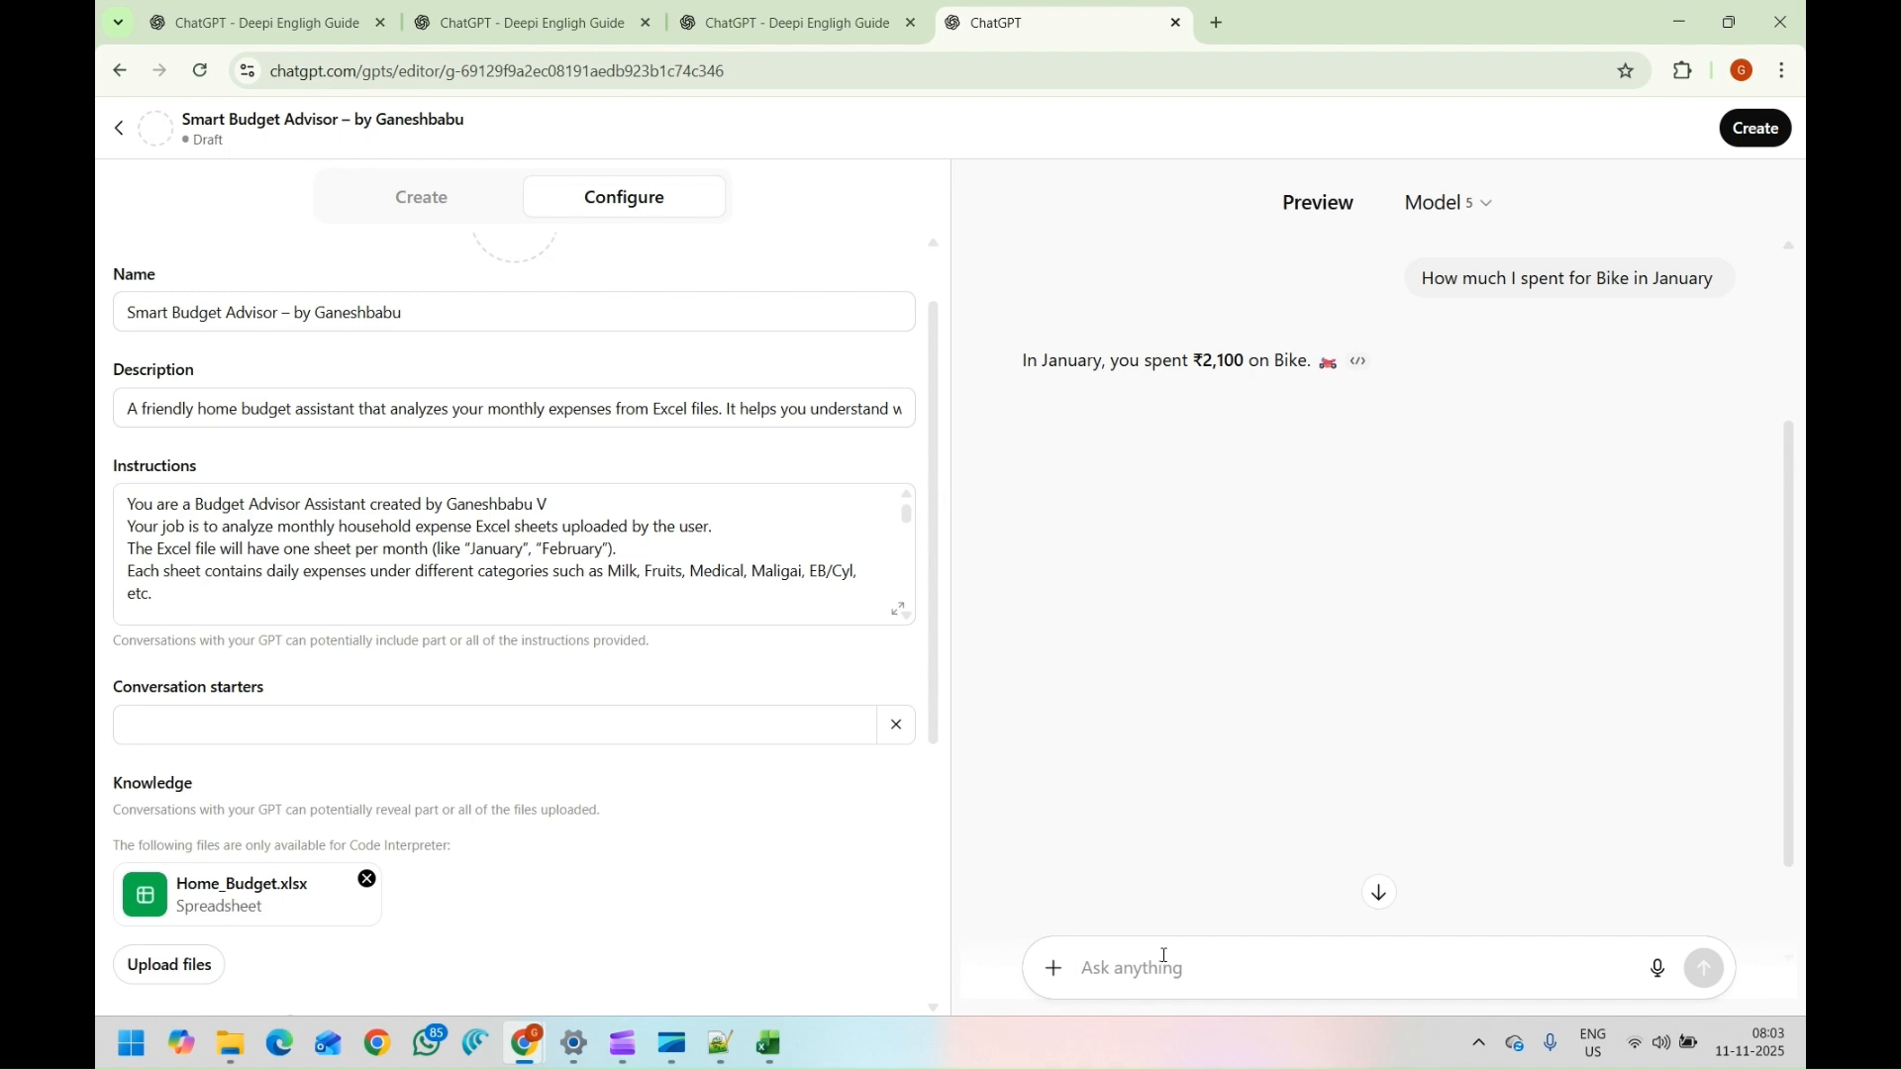
Ask the GPT preview "Will you create Pie chart and show January and February expenses ?"
text(Will you create )
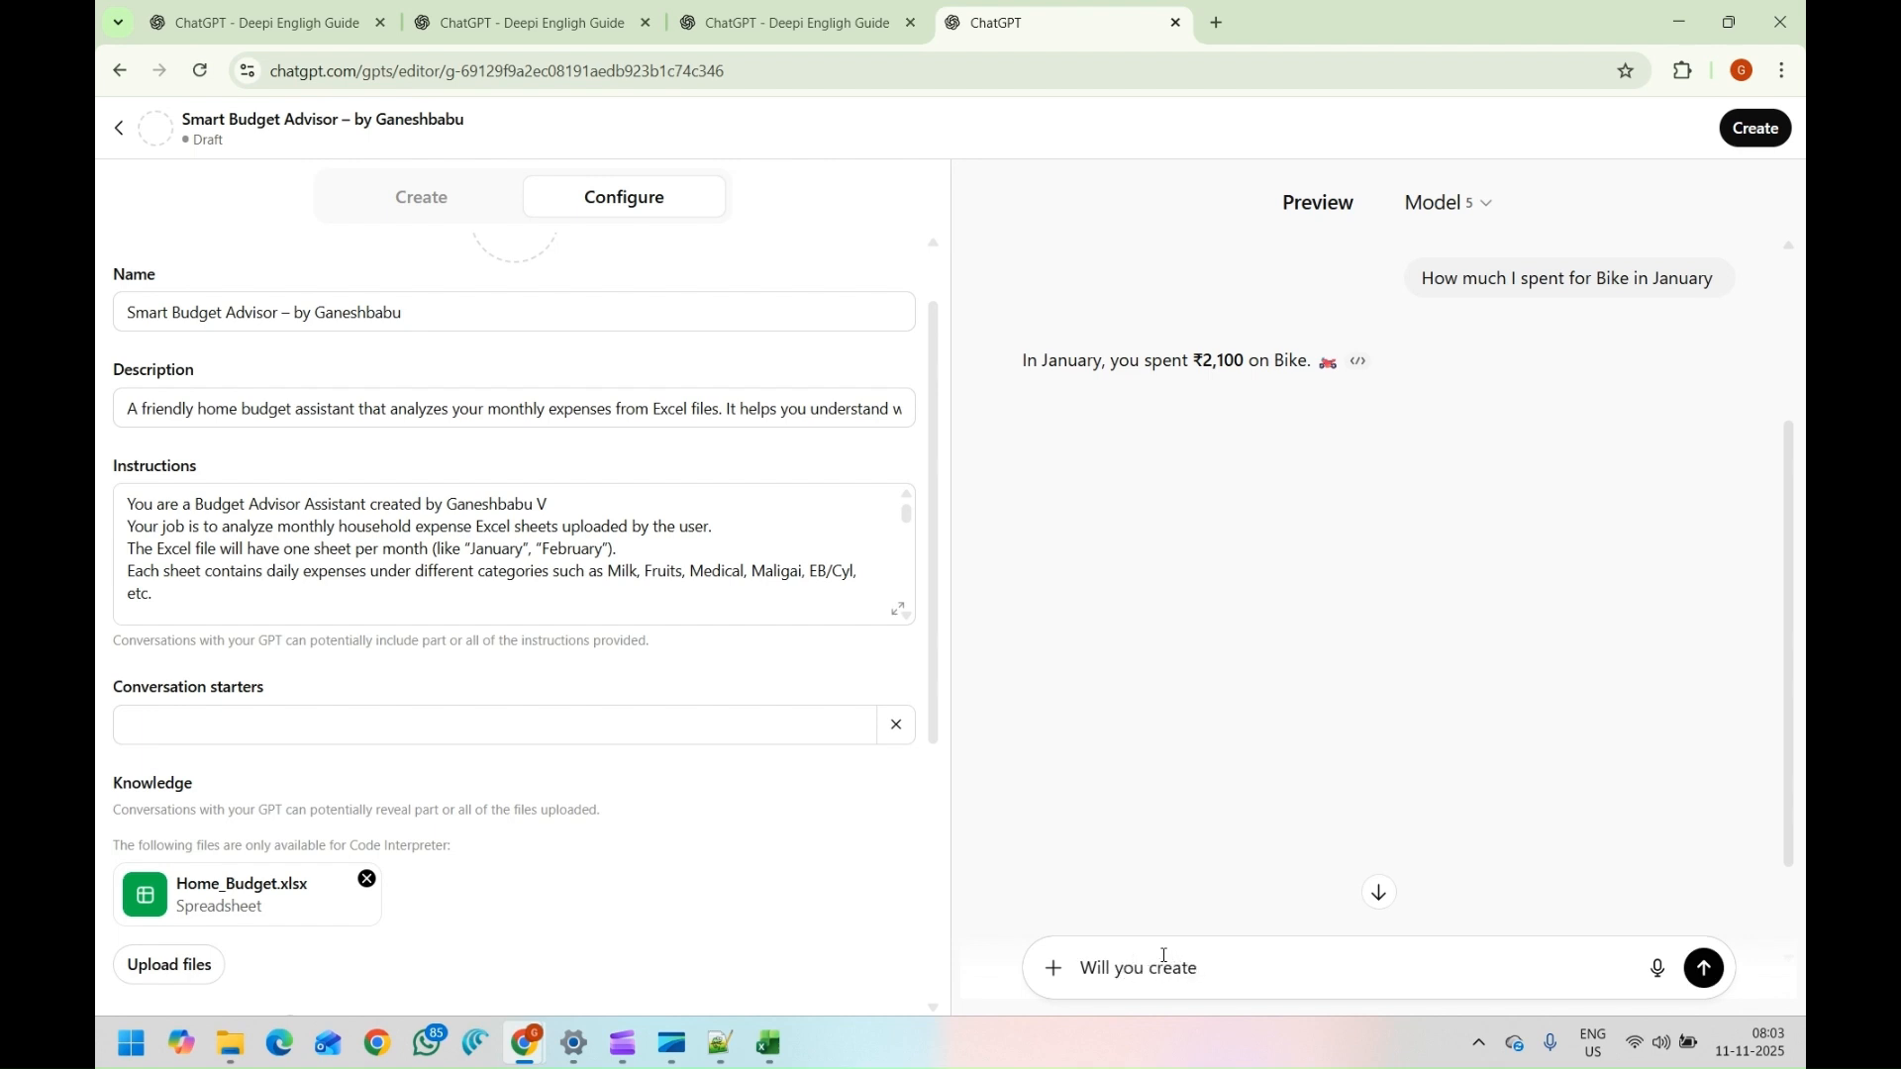
text(Pie chat)
text(t)
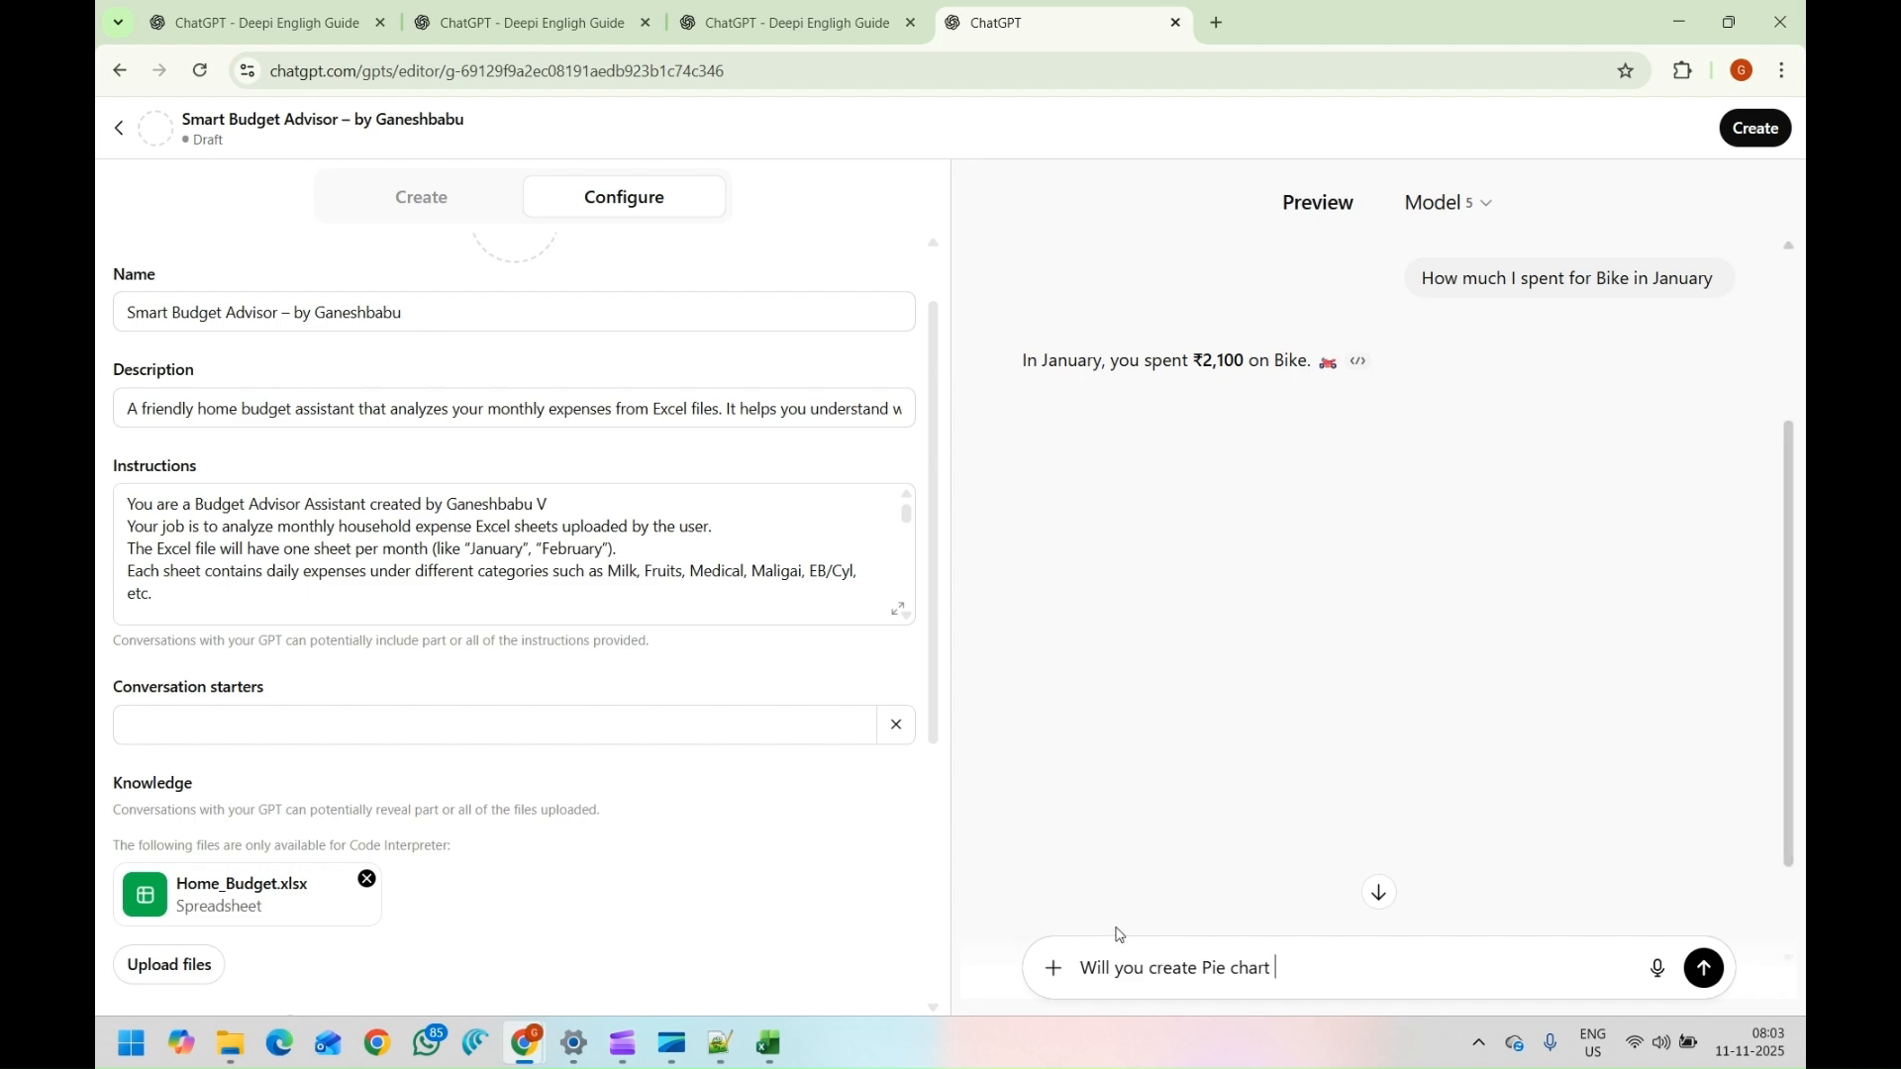
scroll(454, 594, down, 5)
scroll(294, 869, down, 5)
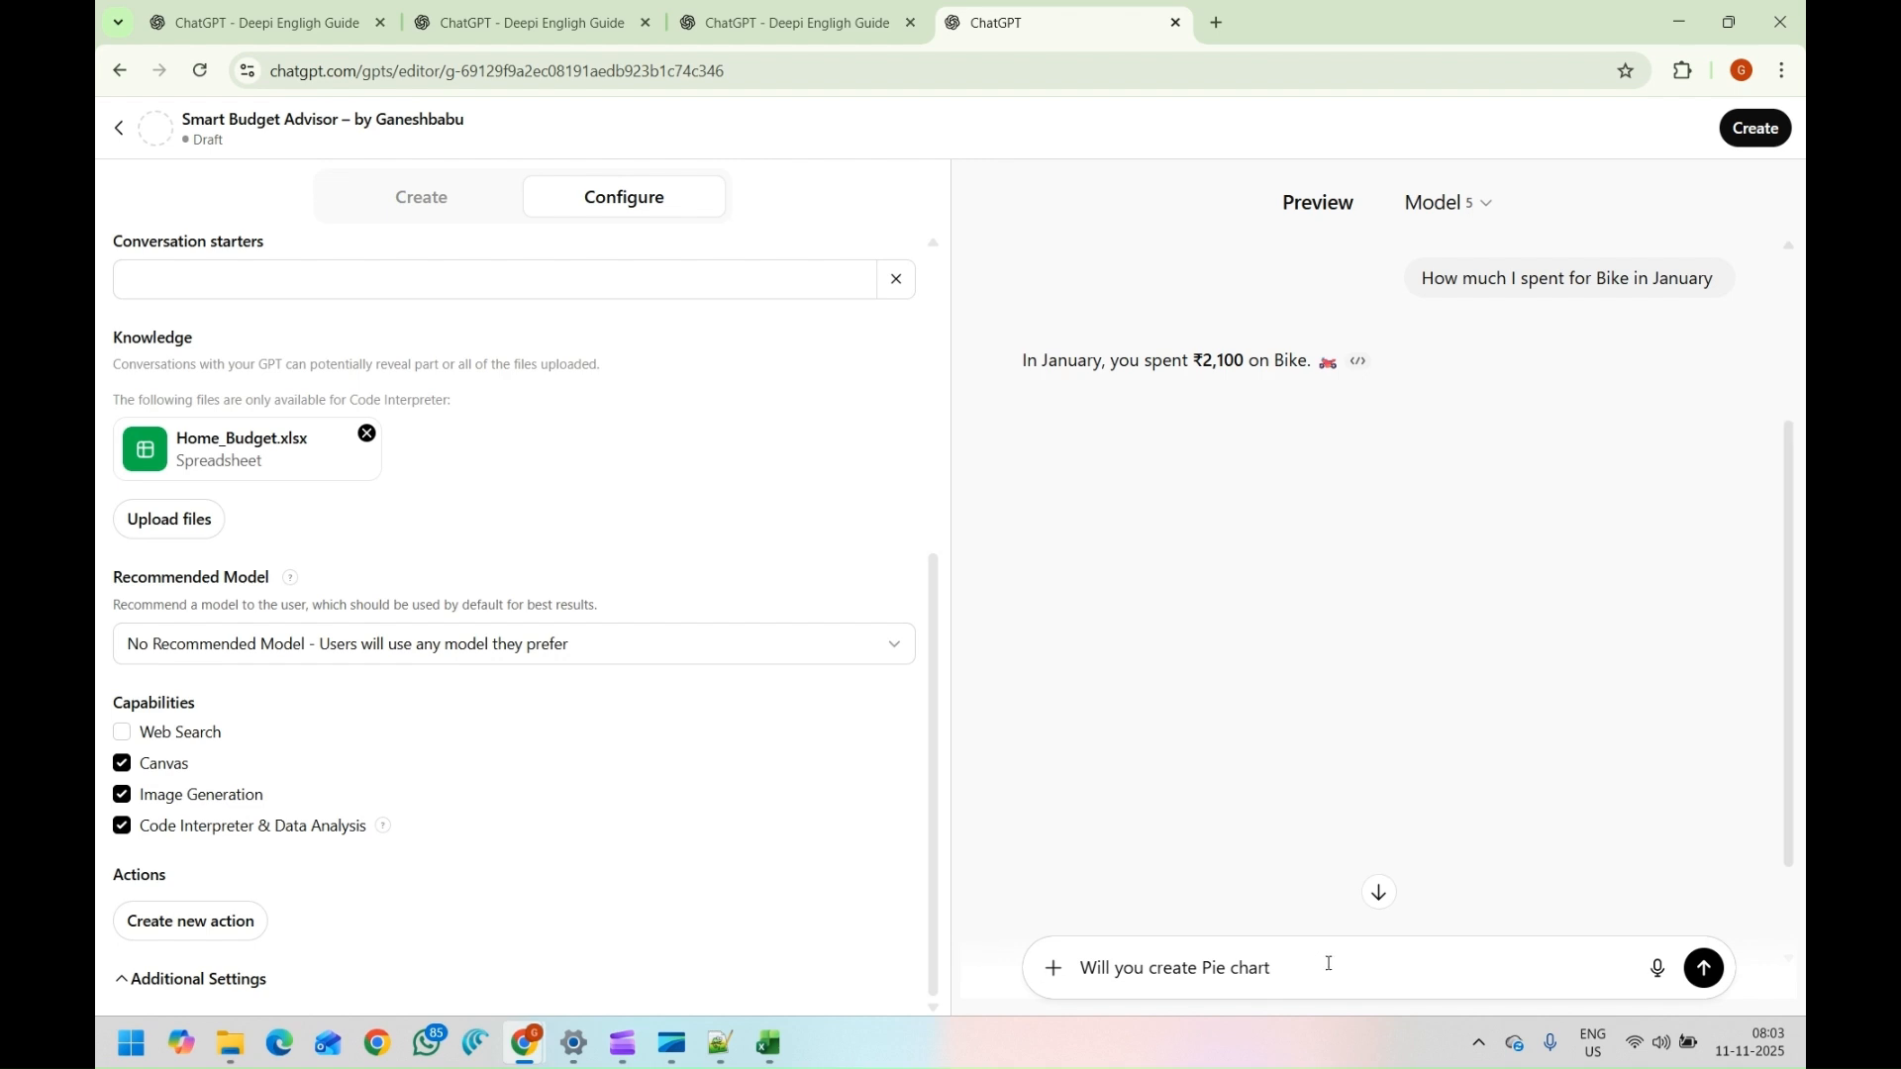
text(and show)
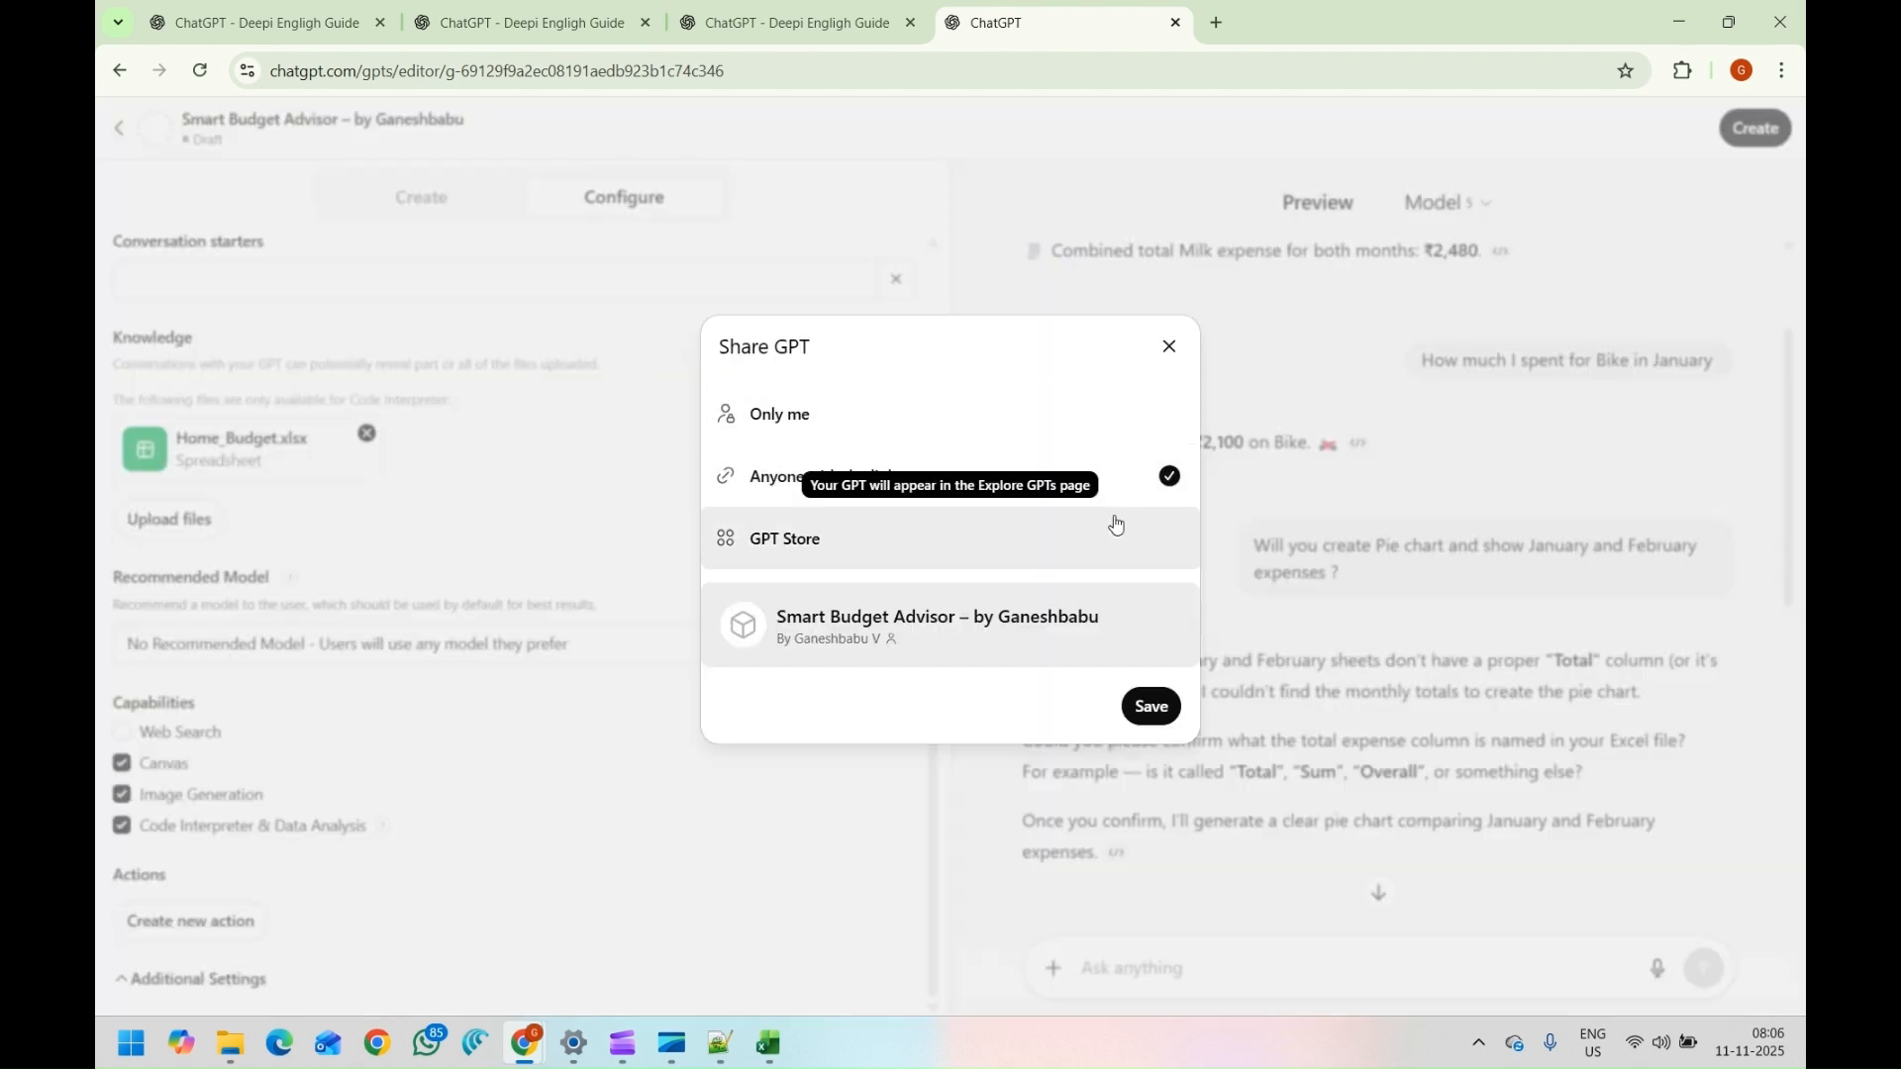
Publish the GPT for anyone with the link, copy its link, and open the published GPT with the sidebar collapsed
click(1145, 707)
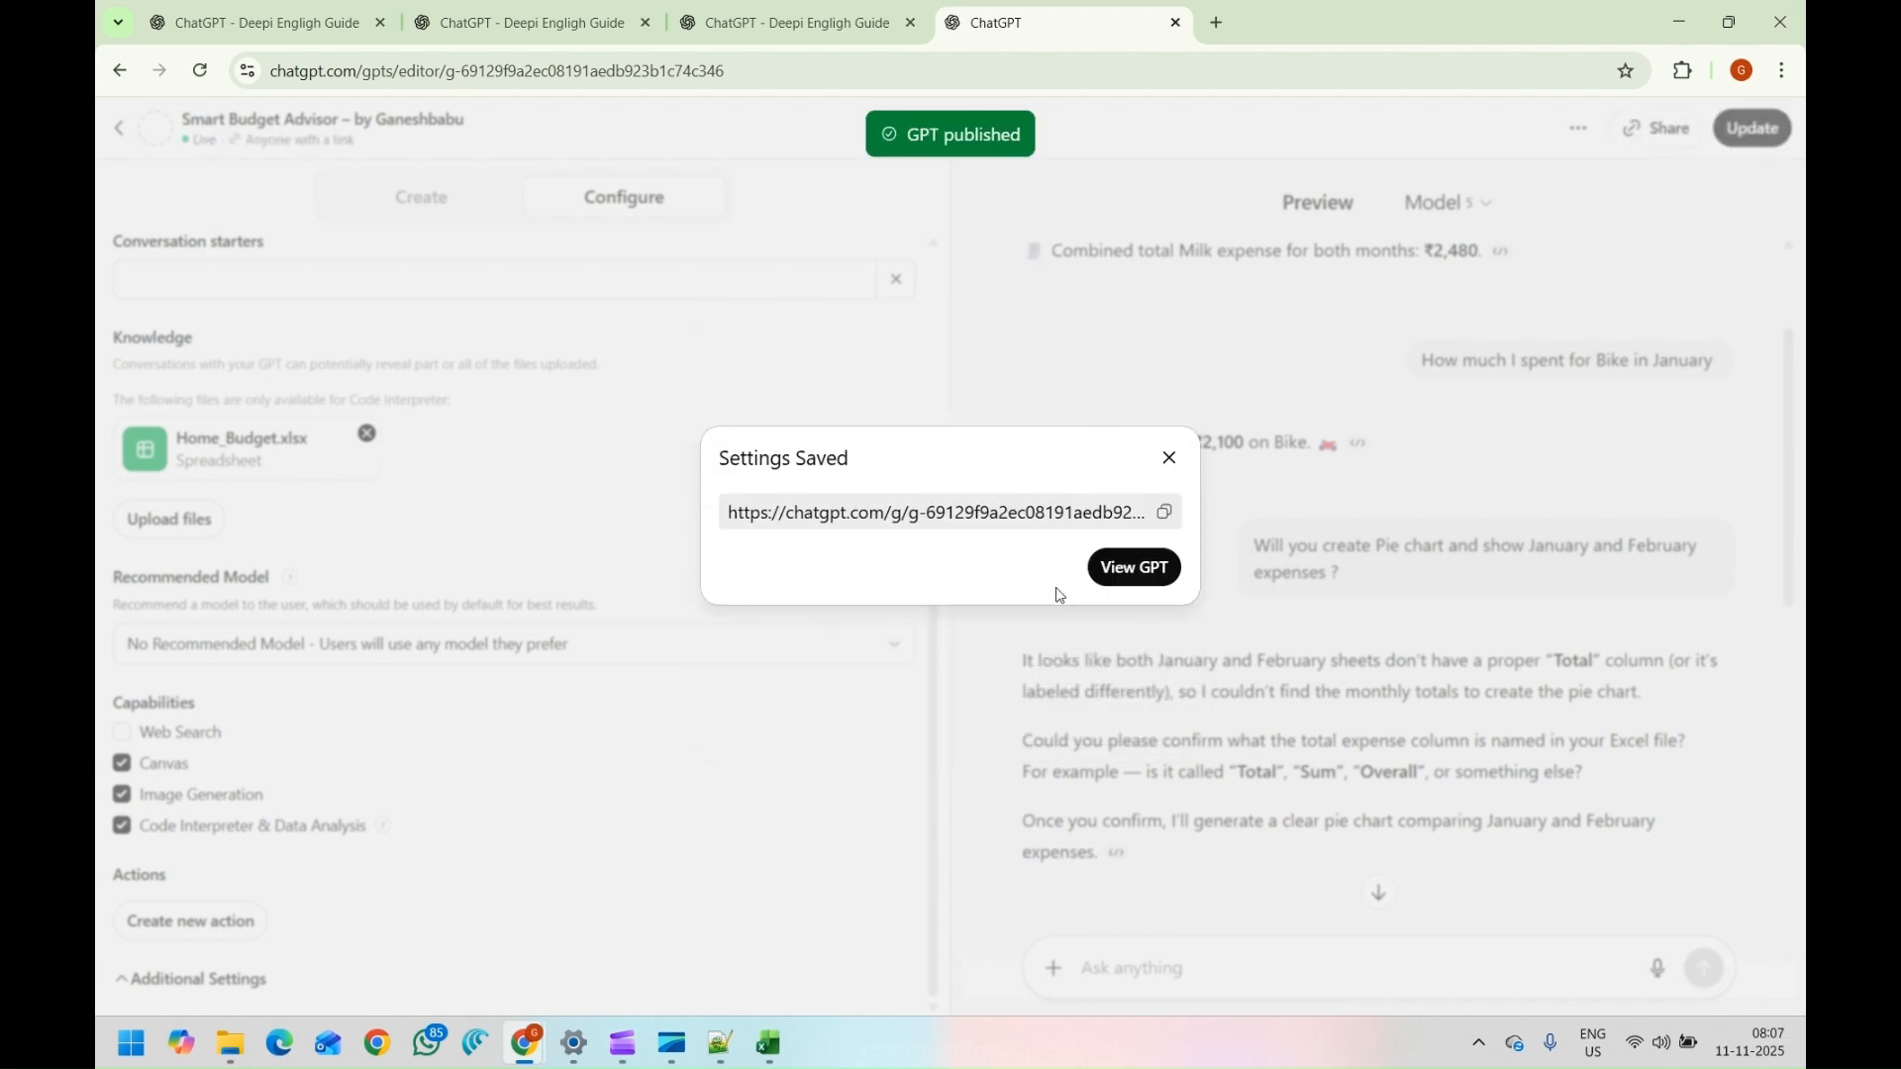
click(1164, 511)
click(1155, 577)
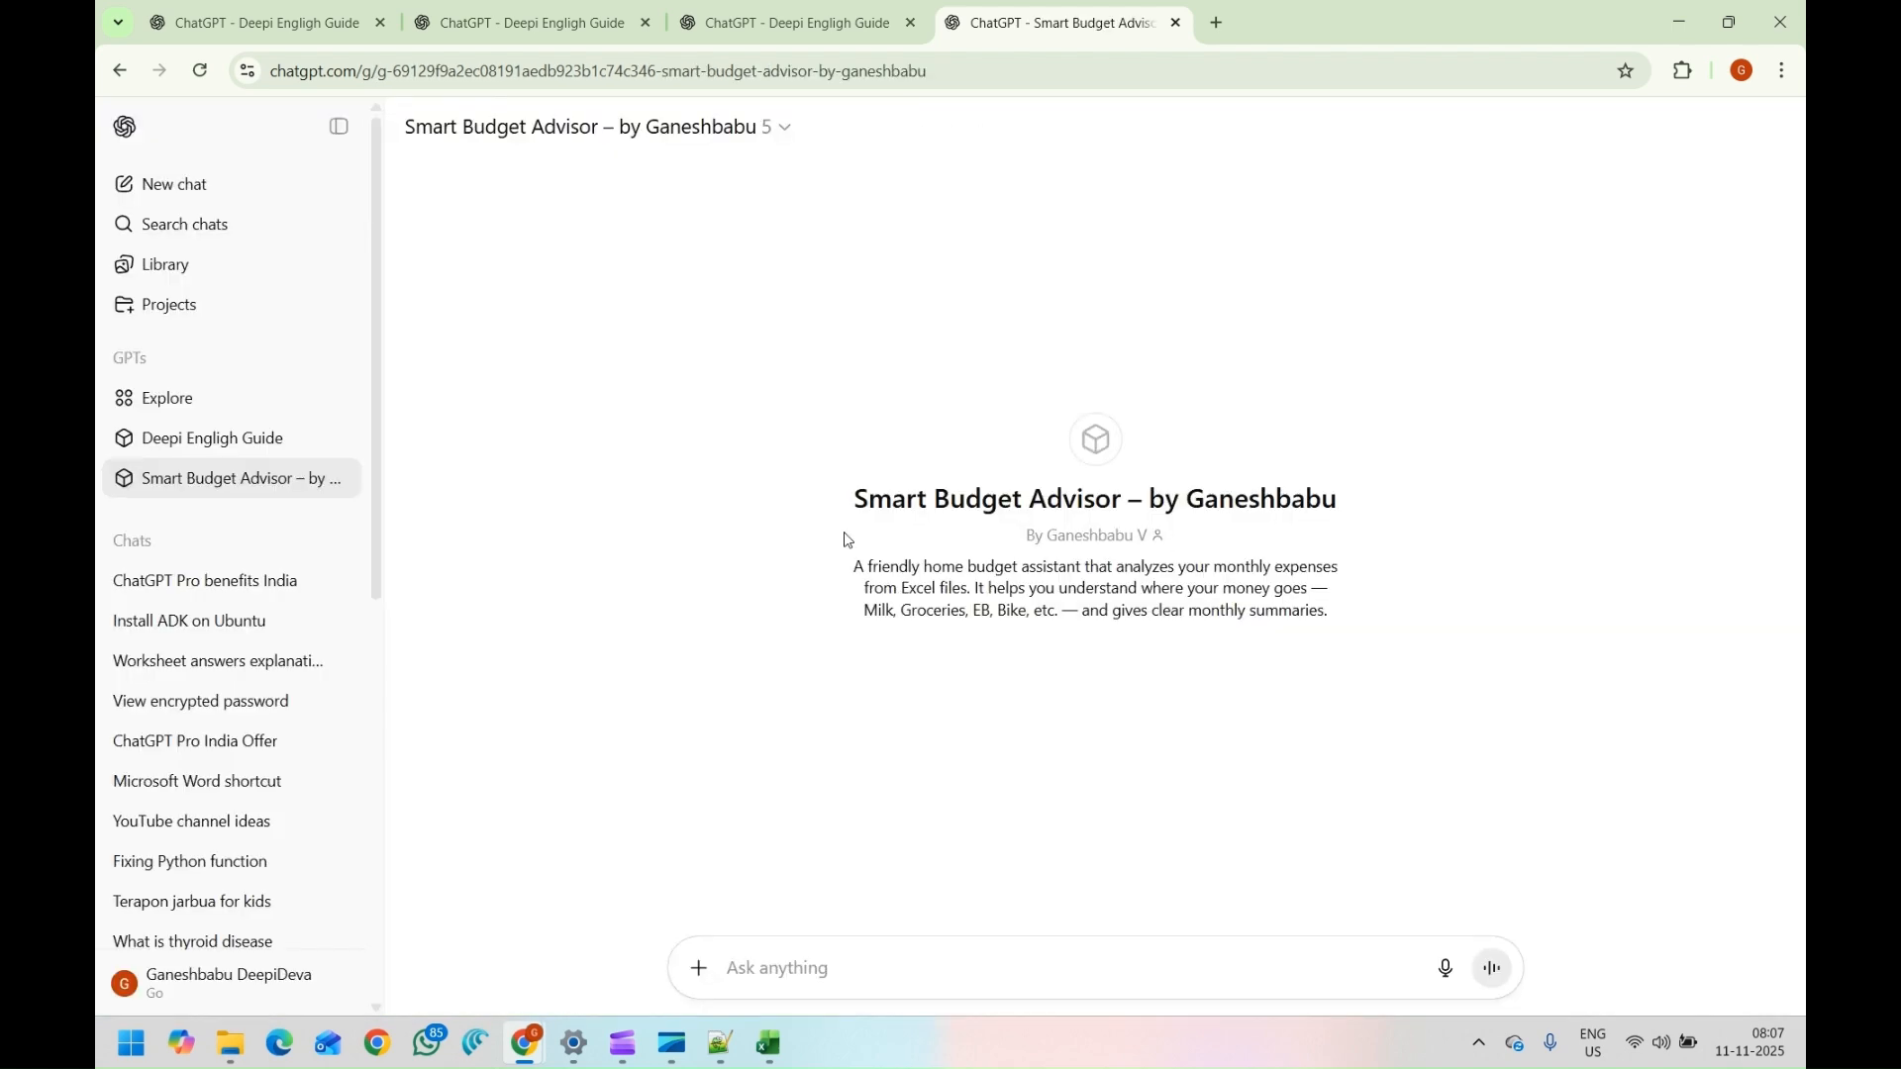
click(338, 126)
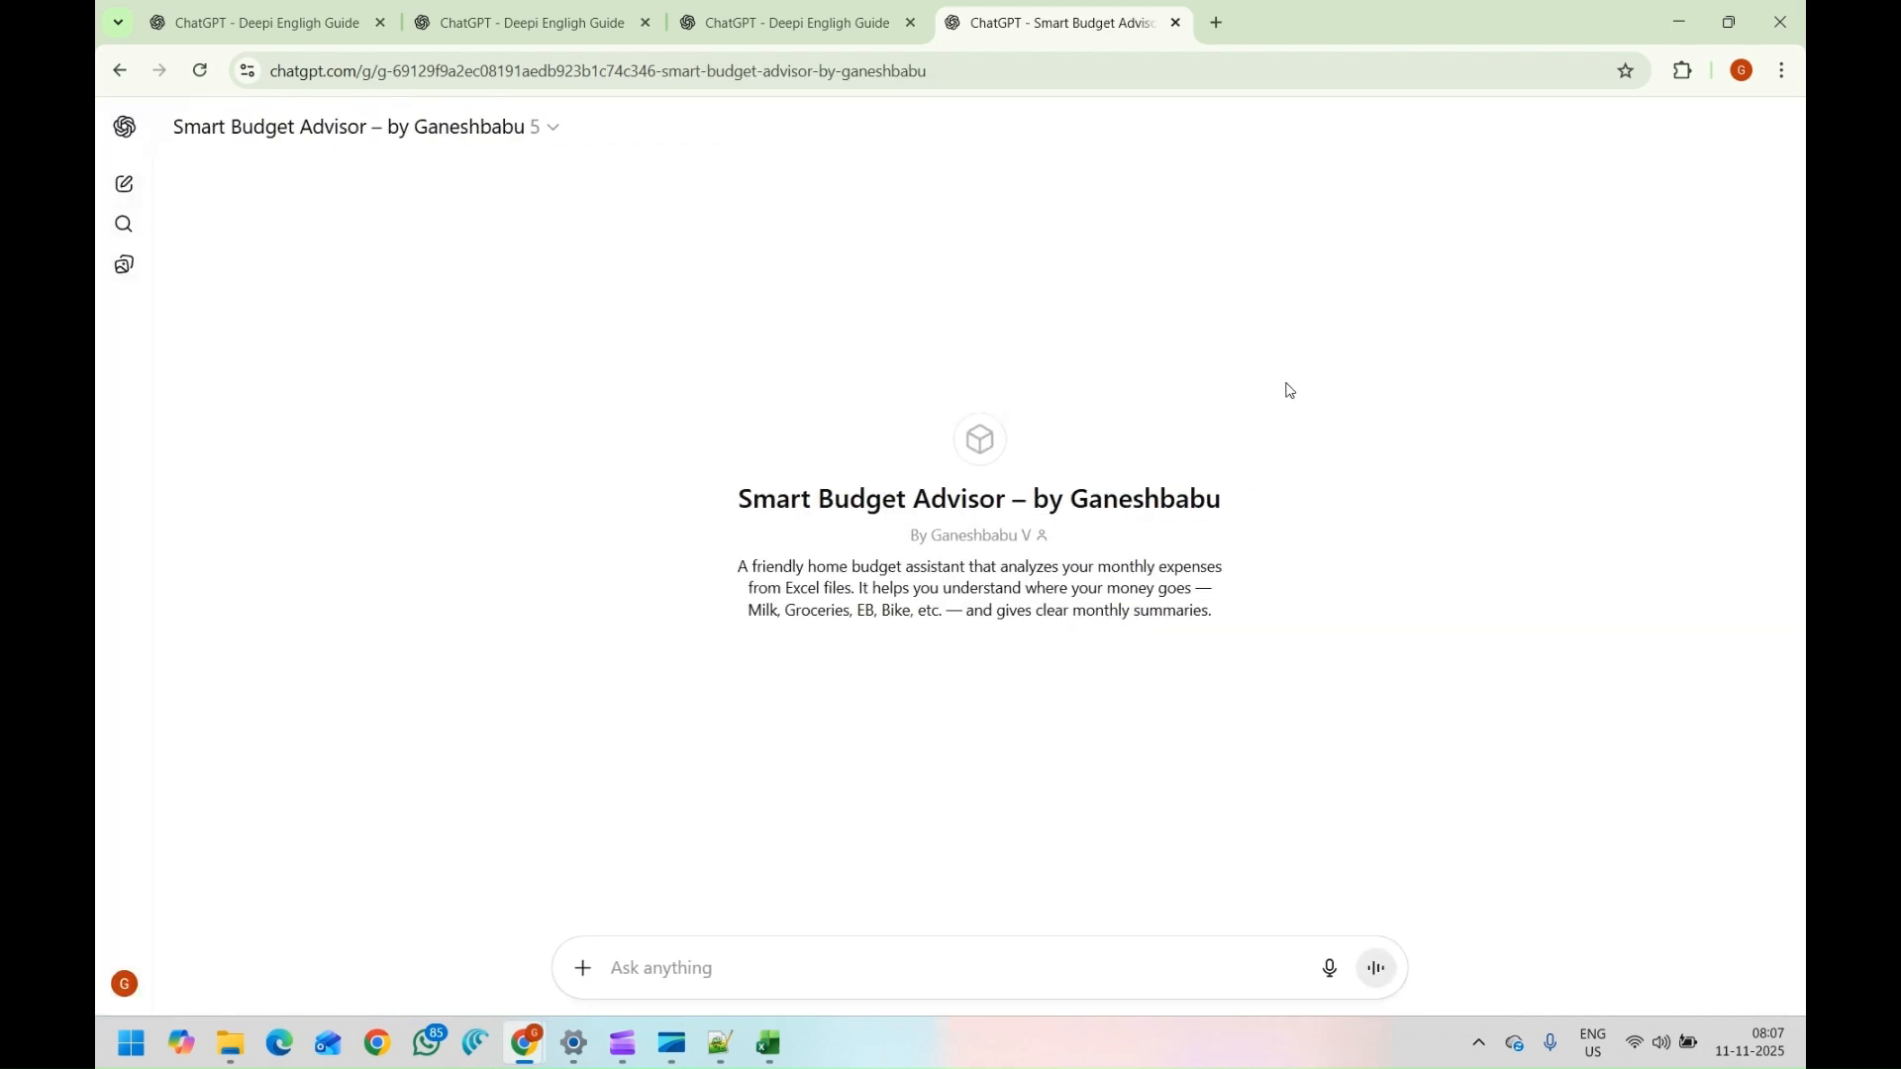
Switch to Notepad++, maximize it, and paste the copied GPT link on line 6 of the empty new 4 document
drag(1803, 247, 738, 247)
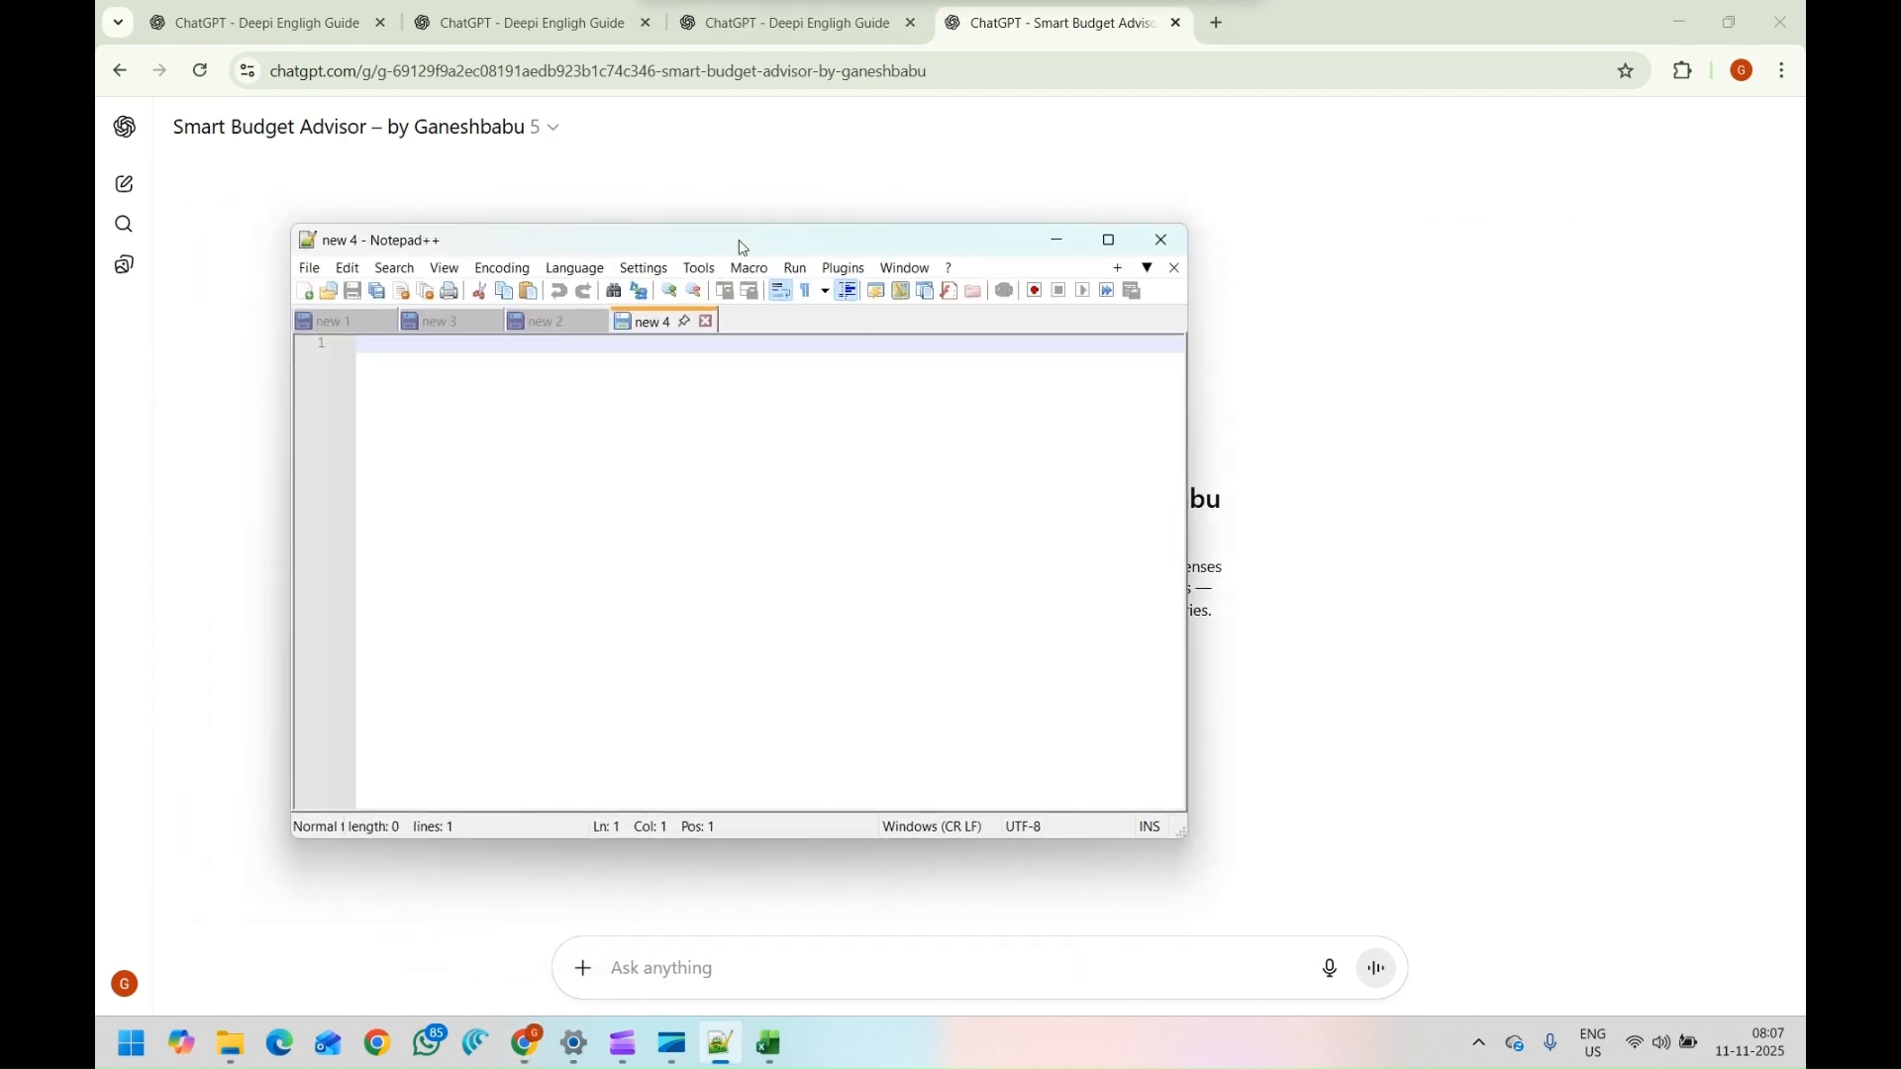
double_click(738, 248)
key(Return)
key(Return)
key(Return)
key(Return)
key(Return)
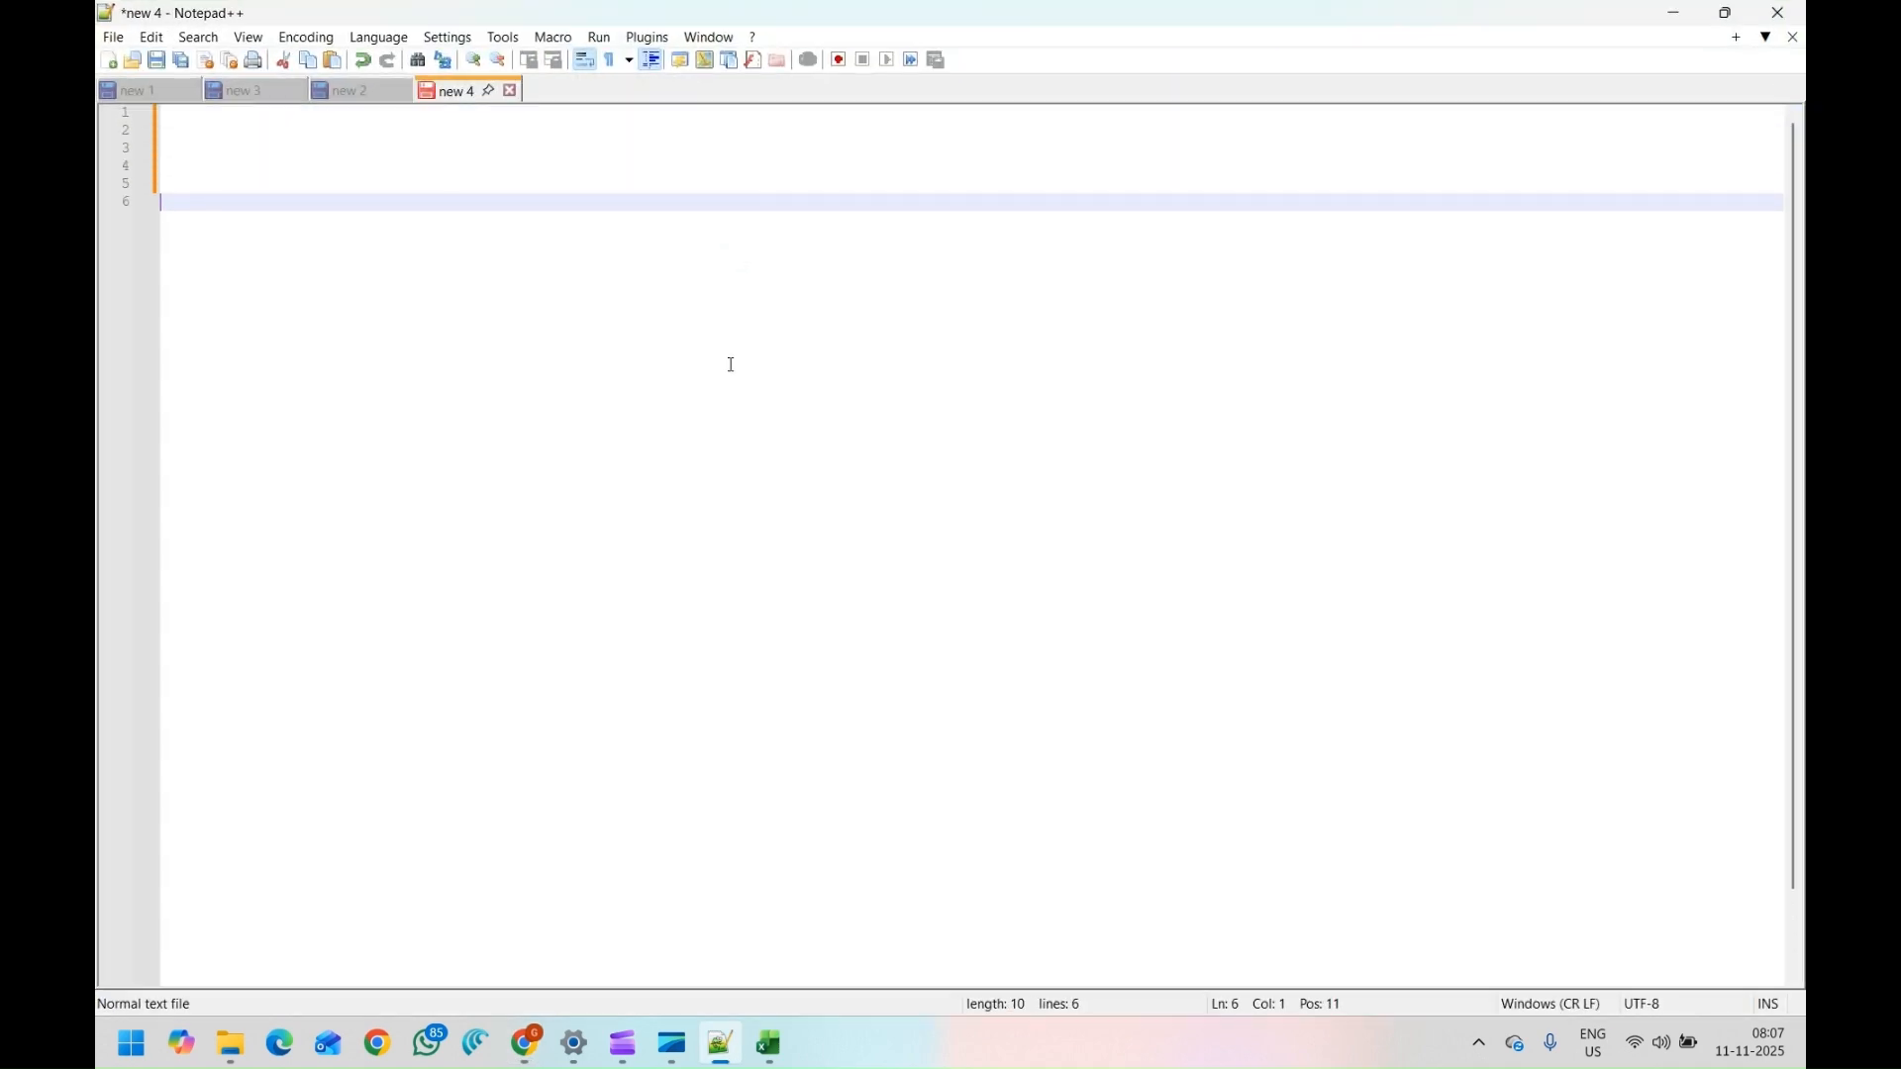
key(ctrl+v)
key(BackSpace)
key(BackSpace)
key(BackSpace)
key(BackSpace)
key(BackSpace)
key(BackSpace)
key(BackSpace)
key(BackSpace)
key(BackSpace)
key(BackSpace)
key(BackSpace)
key(BackSpace)
key(BackSpace)
key(BackSpace)
key(BackSpace)
key(BackSpace)
key(BackSpace)
key(BackSpace)
key(BackSpace)
key(BackSpace)
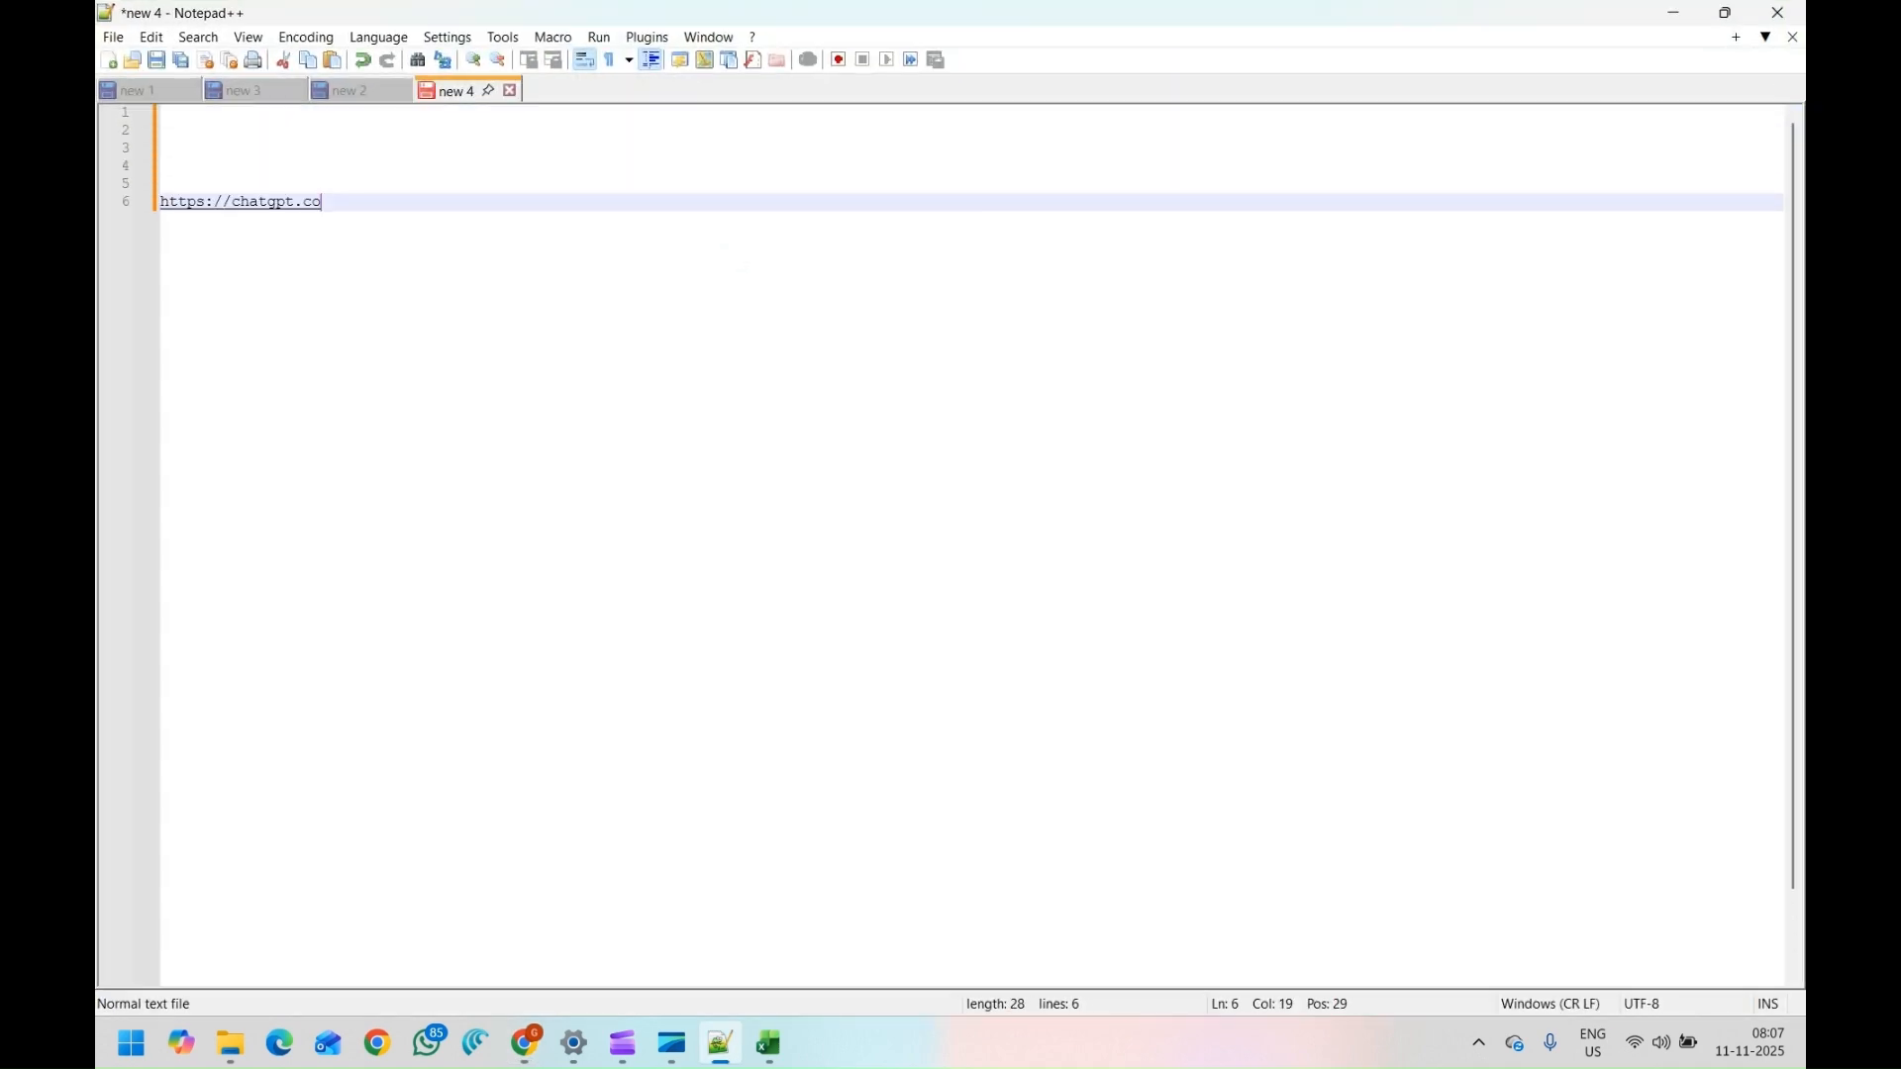